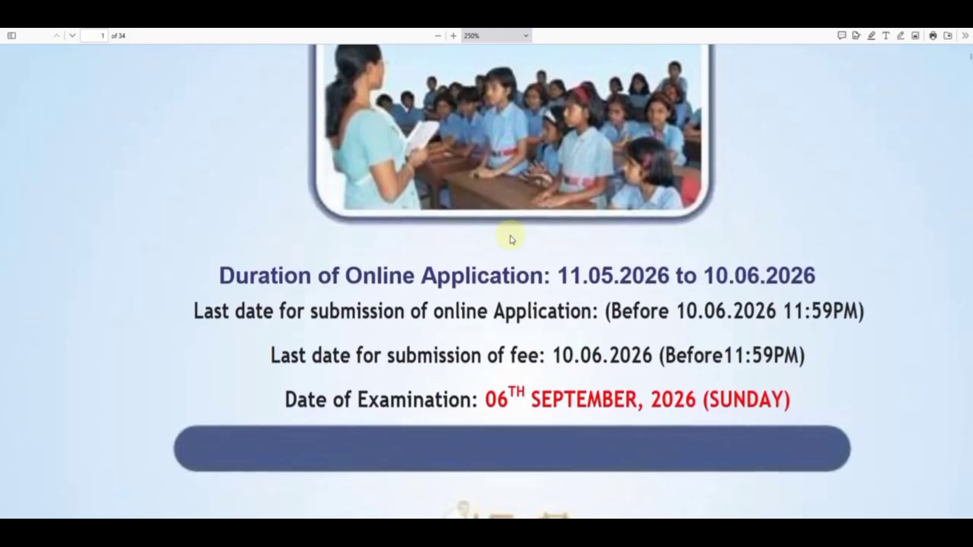
- Examine the application period, fee deadline, exam date and shift timings on the opening pages of the CTET bulletin
{"action": "scroll", "coordinate": [511, 233], "scroll_direction": "down", "scroll_amount": 1}
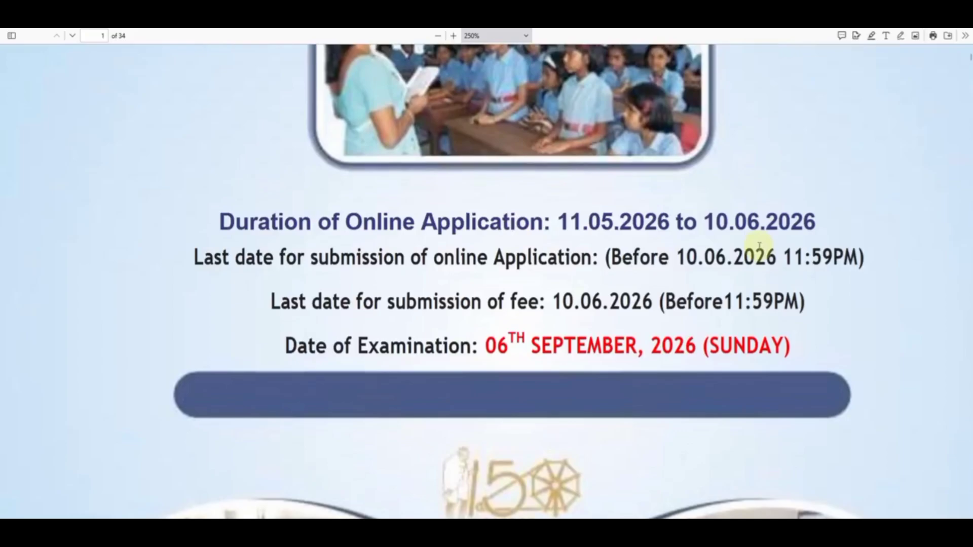
{"action": "scroll", "coordinate": [759, 247], "scroll_direction": "down", "scroll_amount": 2}
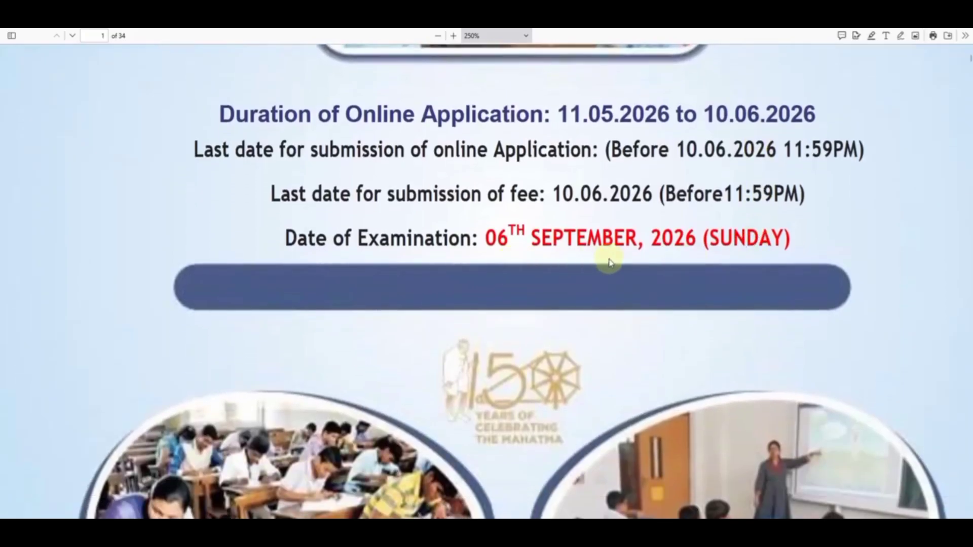
{"action": "scroll", "coordinate": [609, 261], "scroll_direction": "down", "scroll_amount": 20}
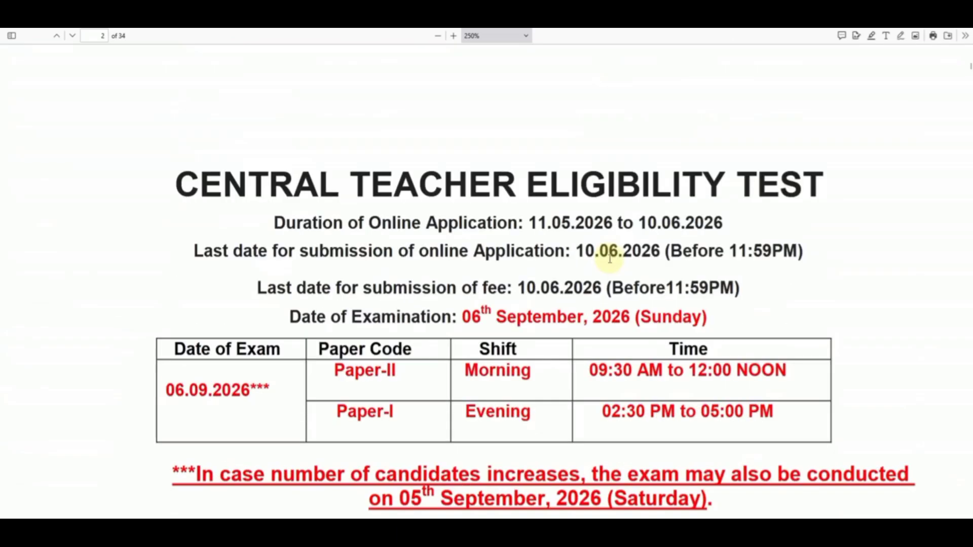
{"action": "scroll", "coordinate": [610, 259], "scroll_direction": "down", "scroll_amount": 3}
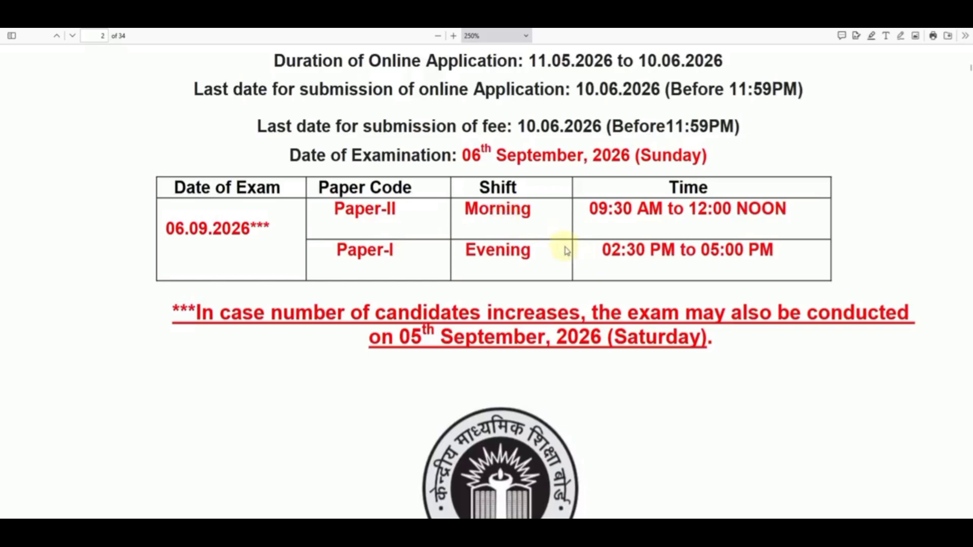
{"action": "scroll", "coordinate": [551, 270], "scroll_direction": "down", "scroll_amount": 5}
{"action": "scroll", "coordinate": [551, 270], "scroll_direction": "down", "scroll_amount": 15}
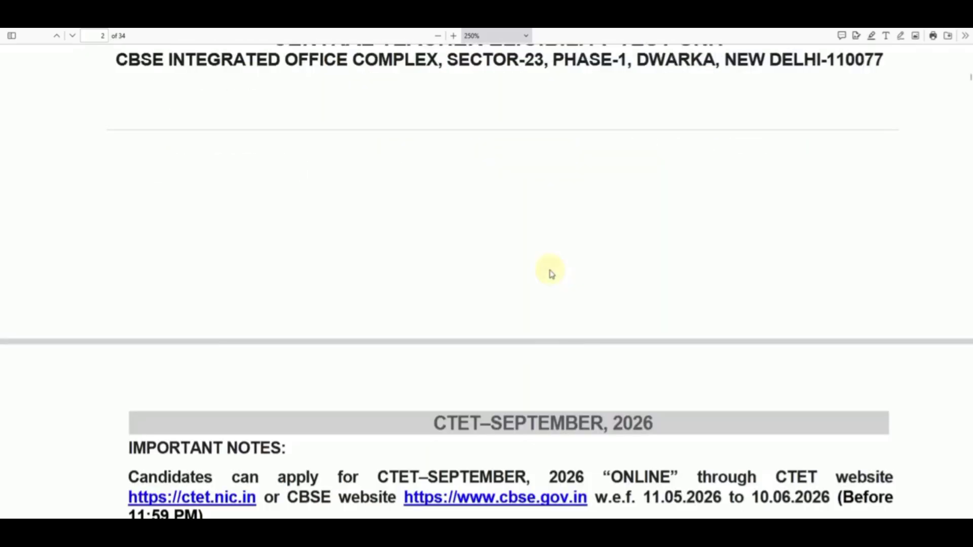
- Read the bulletin's important notes on applying online, the registration procedure, the password policy and the examination fees
{"action": "scroll", "coordinate": [551, 274], "scroll_direction": "down", "scroll_amount": 3}
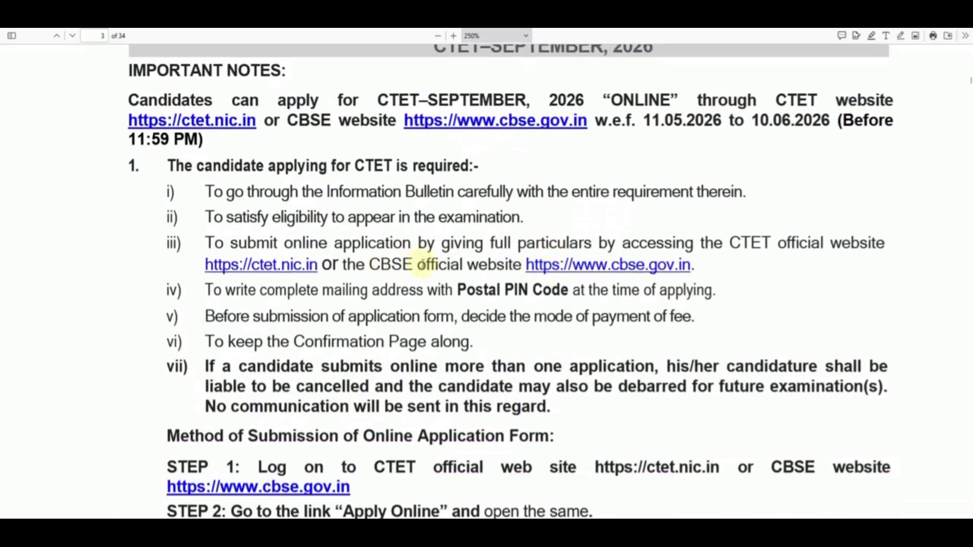
{"action": "scroll", "coordinate": [440, 262], "scroll_direction": "down", "scroll_amount": 3}
{"action": "scroll", "coordinate": [440, 263], "scroll_direction": "down", "scroll_amount": 3}
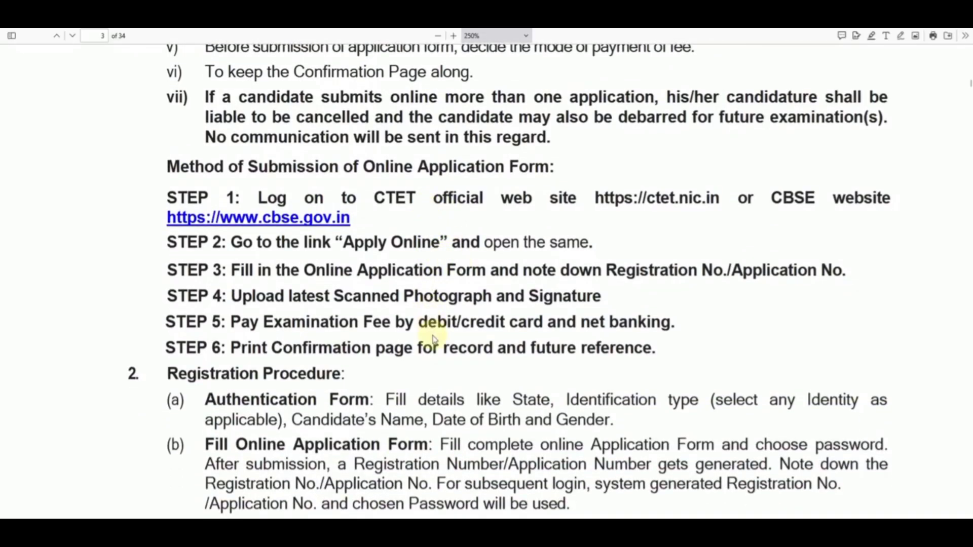
{"action": "scroll", "coordinate": [433, 339], "scroll_direction": "down", "scroll_amount": 6}
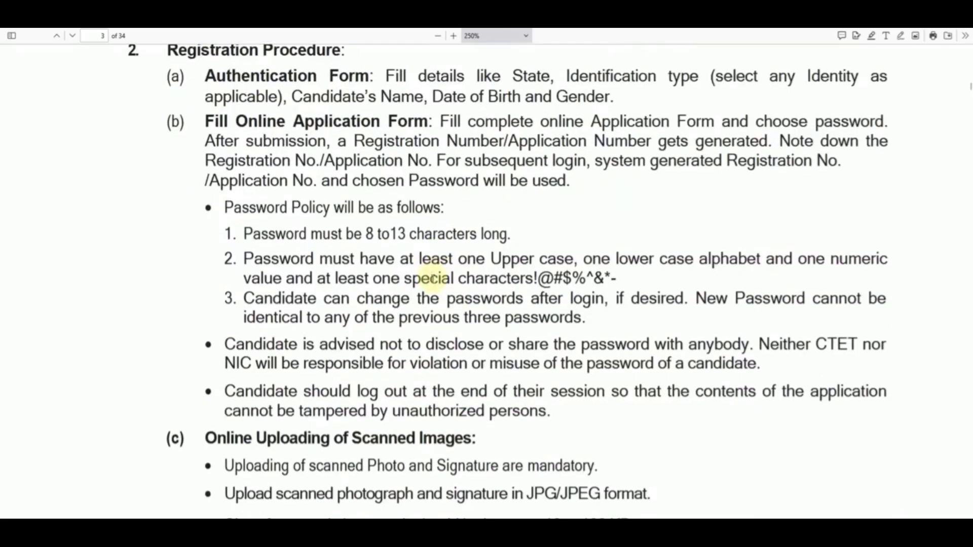
{"action": "scroll", "coordinate": [432, 278], "scroll_direction": "down", "scroll_amount": 15}
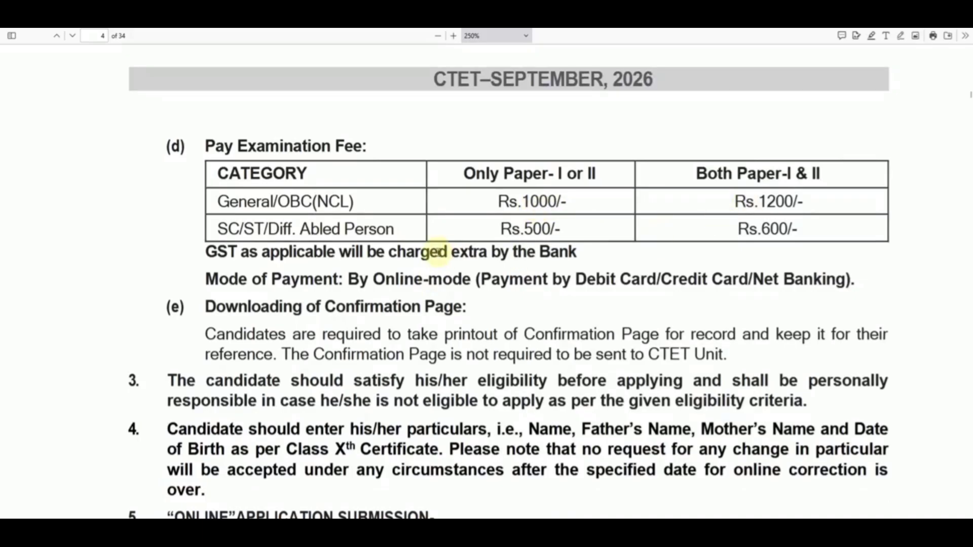
{"action": "scroll", "coordinate": [434, 252], "scroll_direction": "down", "scroll_amount": 3}
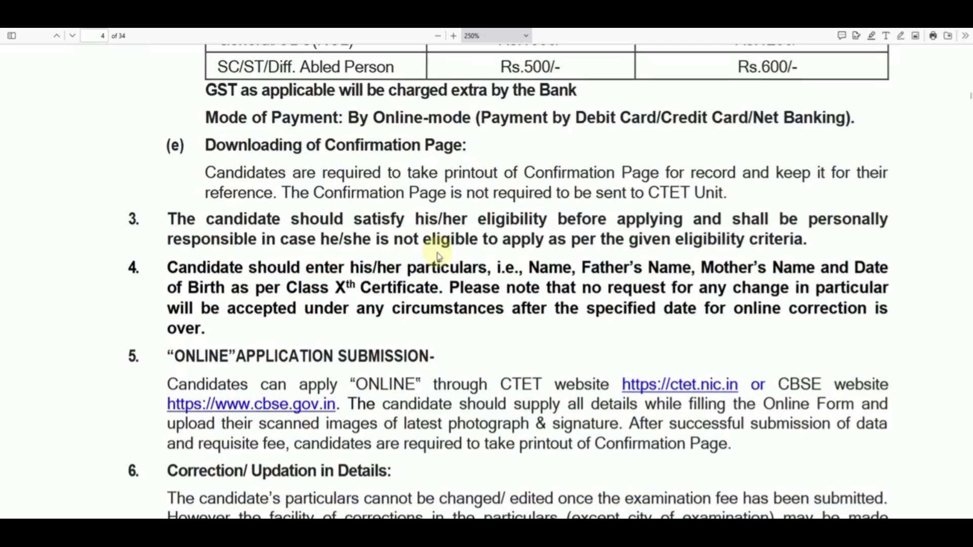
- Review the bulletin's submission and correction rules, contents list, definitions and mode of submission of application
{"action": "scroll", "coordinate": [438, 256], "scroll_direction": "down", "scroll_amount": 20}
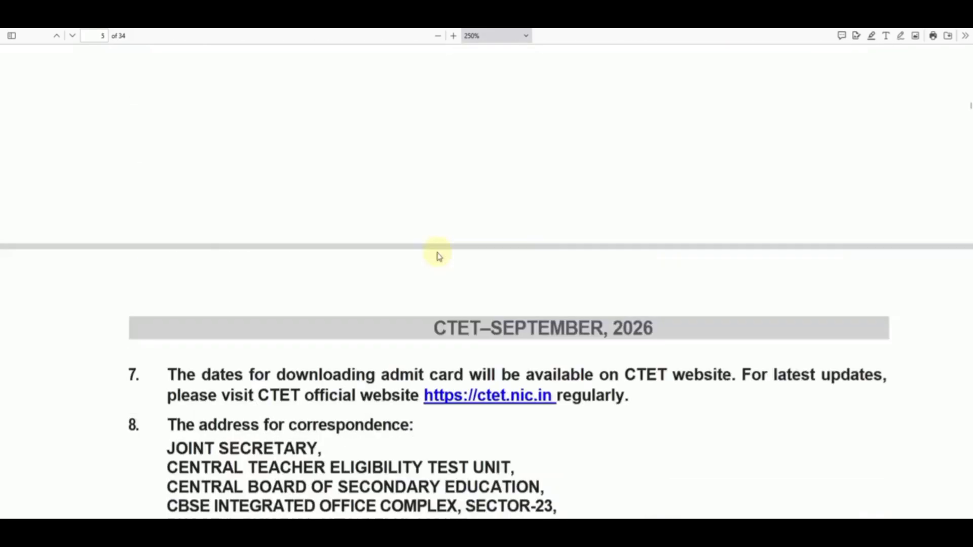
{"action": "scroll", "coordinate": [439, 256], "scroll_direction": "down", "scroll_amount": 5}
{"action": "scroll", "coordinate": [439, 252], "scroll_direction": "down", "scroll_amount": 20}
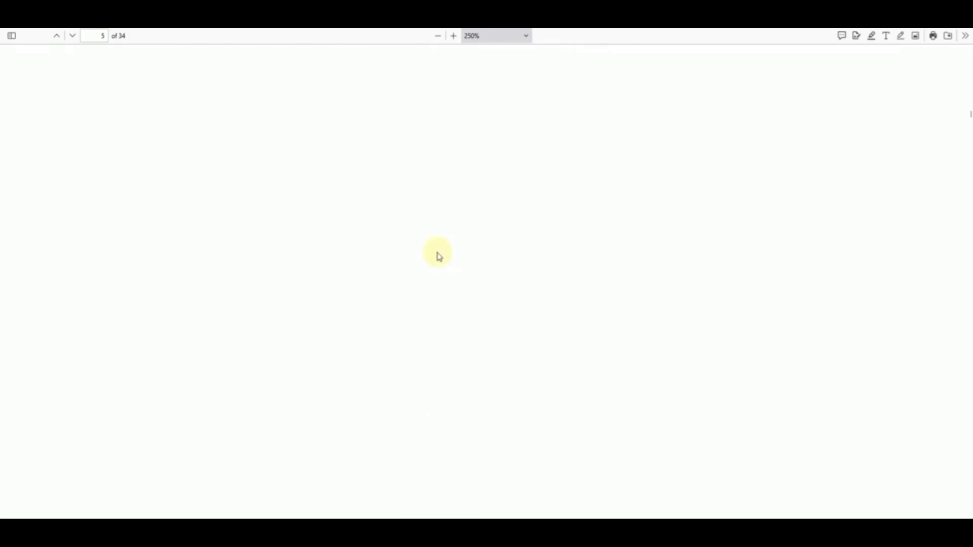
{"action": "scroll", "coordinate": [438, 253], "scroll_direction": "down", "scroll_amount": 20}
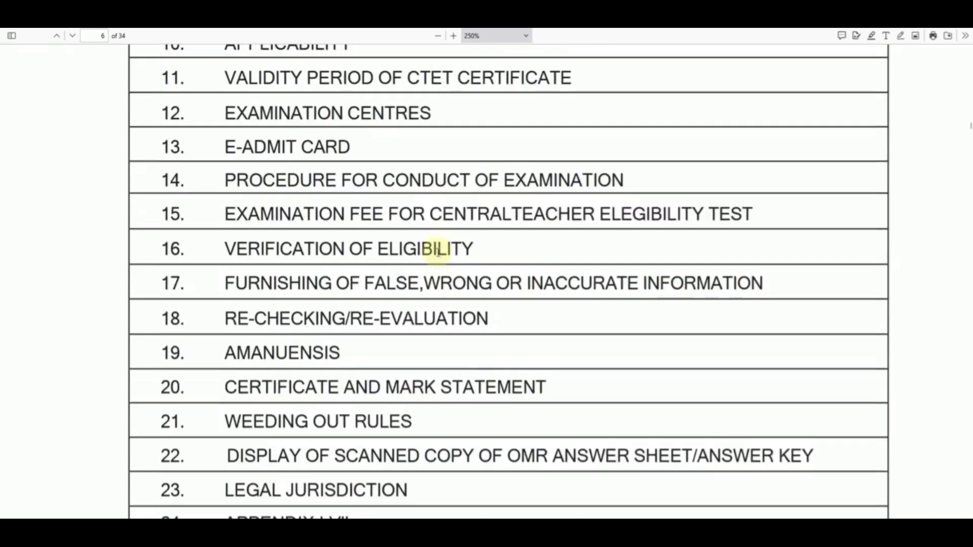
{"action": "scroll", "coordinate": [439, 256], "scroll_direction": "down", "scroll_amount": 18}
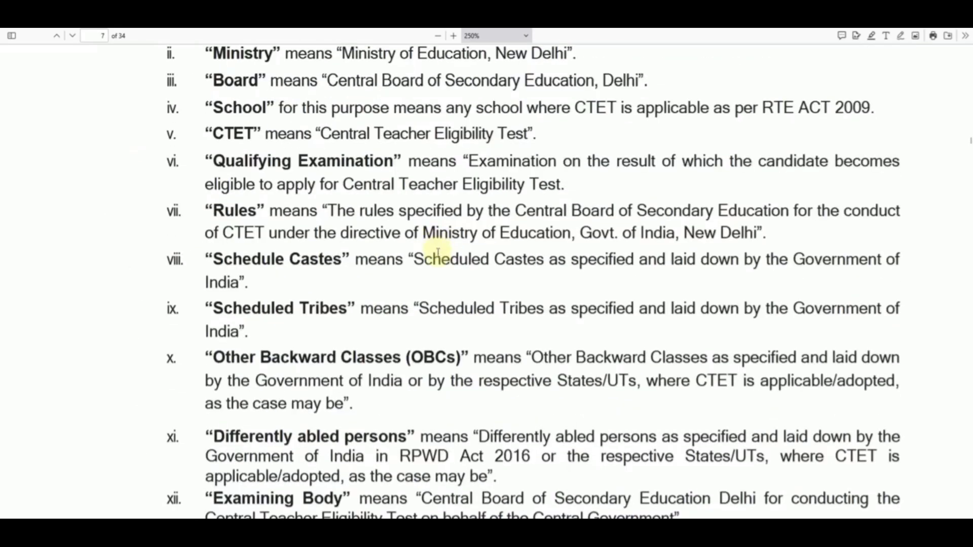
{"action": "scroll", "coordinate": [439, 252], "scroll_direction": "down", "scroll_amount": 10}
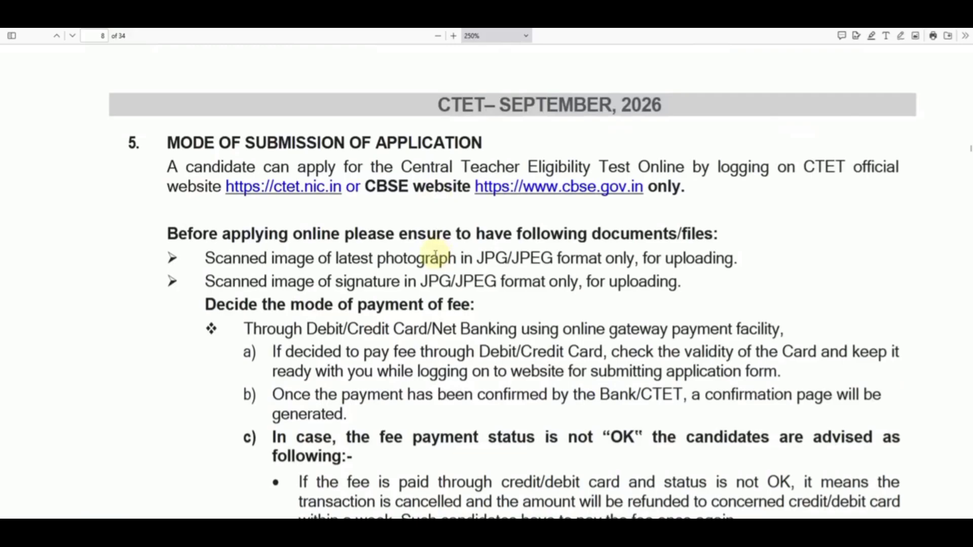
{"action": "scroll", "coordinate": [435, 256], "scroll_direction": "down", "scroll_amount": 1}
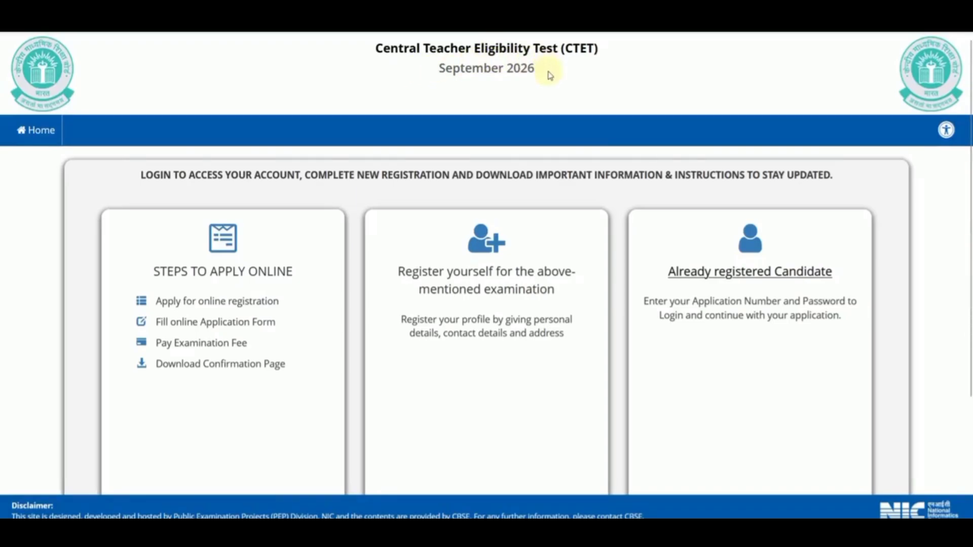
- Start a new candidate registration on the CTET September 2026 website
{"action": "scroll", "coordinate": [517, 160], "scroll_direction": "down", "scroll_amount": 2}
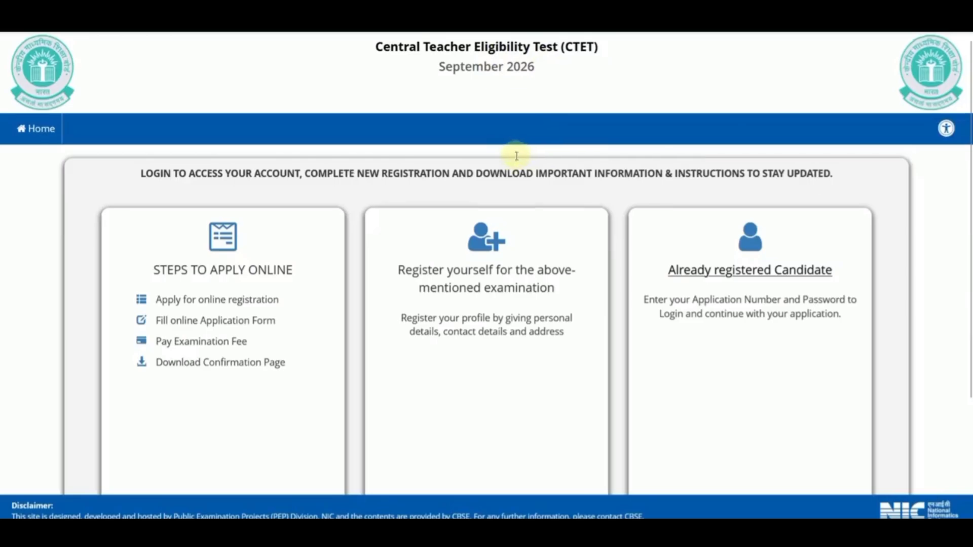
{"action": "scroll", "coordinate": [518, 164], "scroll_direction": "down", "scroll_amount": 1}
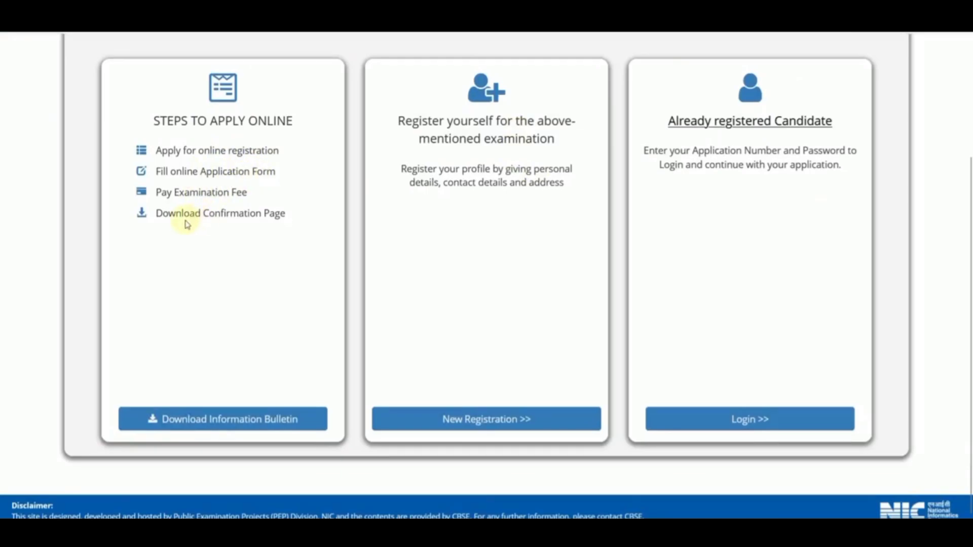
{"action": "left_click", "coordinate": [501, 419]}
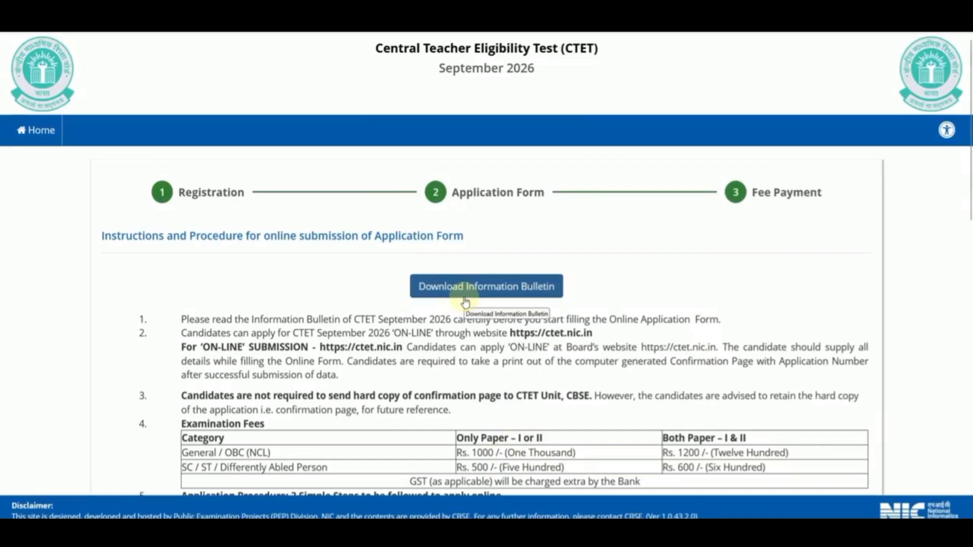
- Review the application instructions, accept the declaration of having read the Information Bulletin, and proceed to the registration form
{"action": "scroll", "coordinate": [560, 345], "scroll_direction": "down", "scroll_amount": 3}
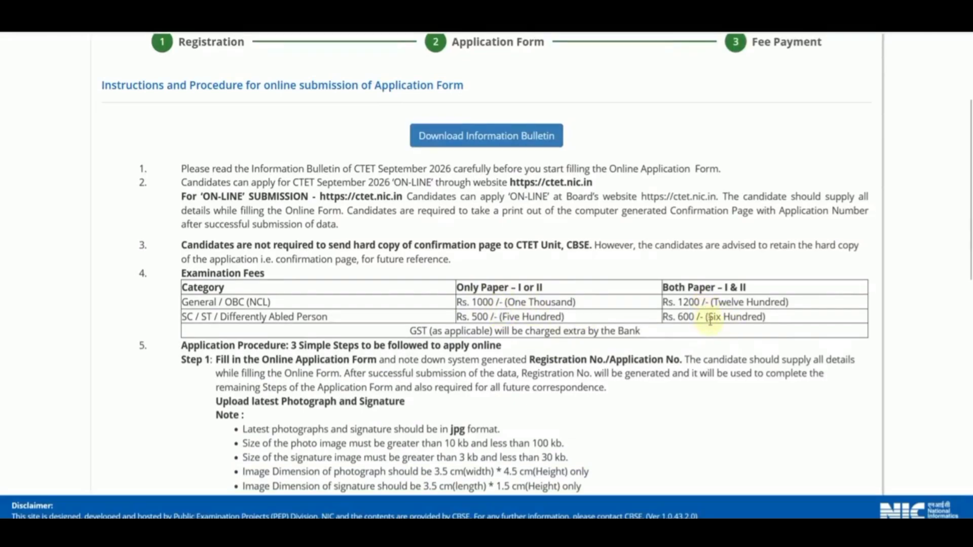
{"action": "scroll", "coordinate": [710, 320], "scroll_direction": "down", "scroll_amount": 5}
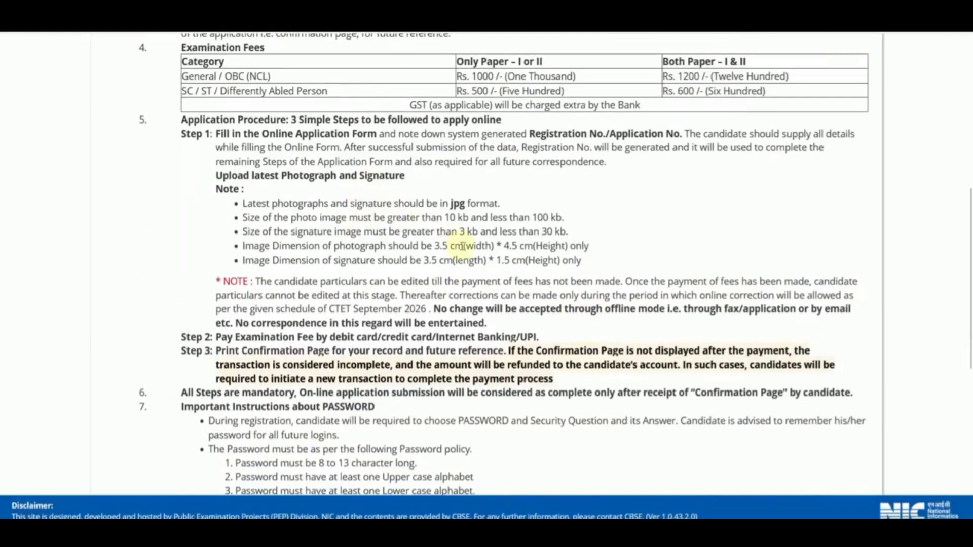
{"action": "scroll", "coordinate": [463, 247], "scroll_direction": "down", "scroll_amount": 5}
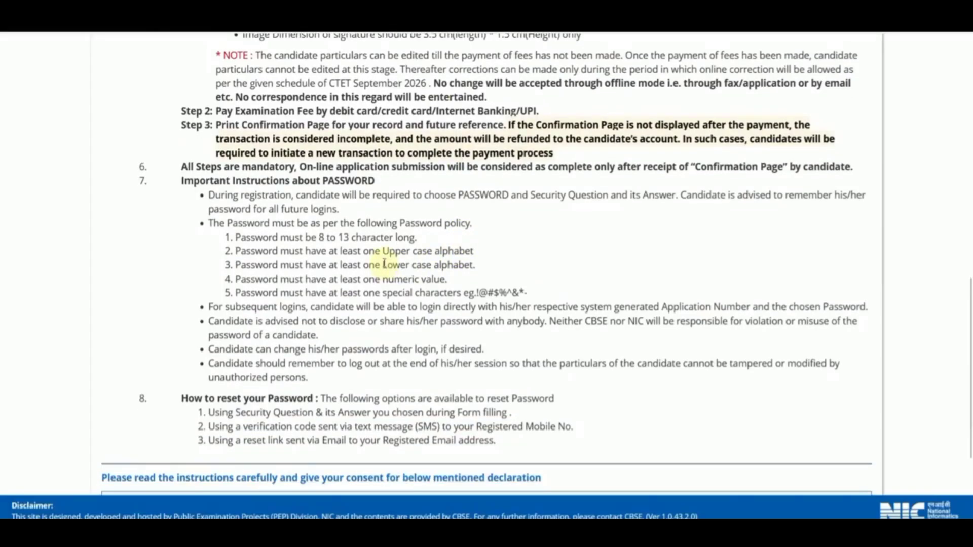
{"action": "scroll", "coordinate": [384, 264], "scroll_direction": "down", "scroll_amount": 3}
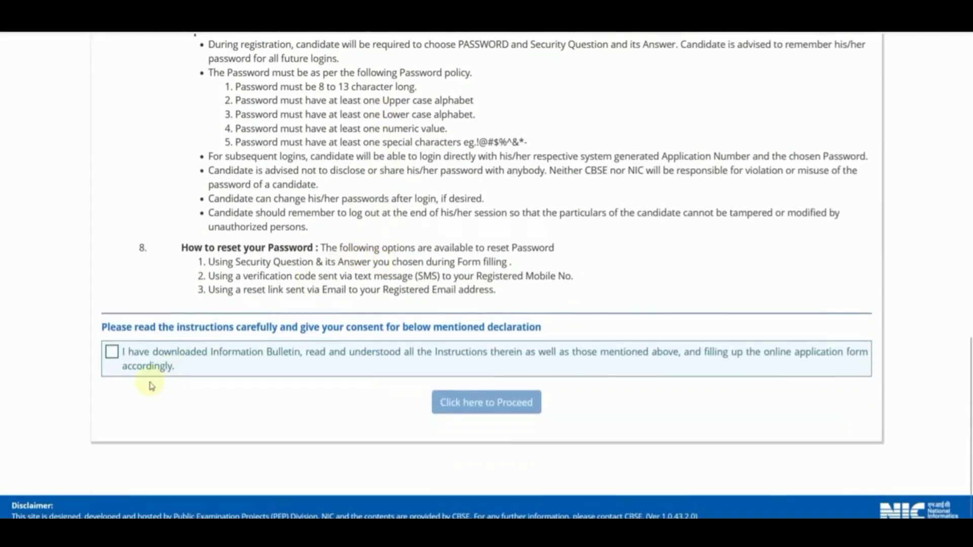
{"action": "left_click", "coordinate": [112, 355]}
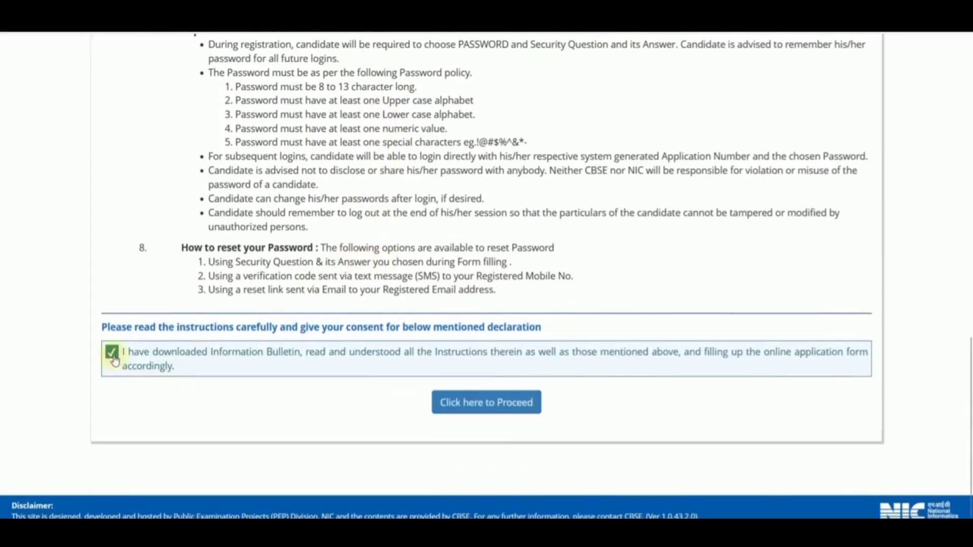
{"action": "left_click", "coordinate": [494, 410]}
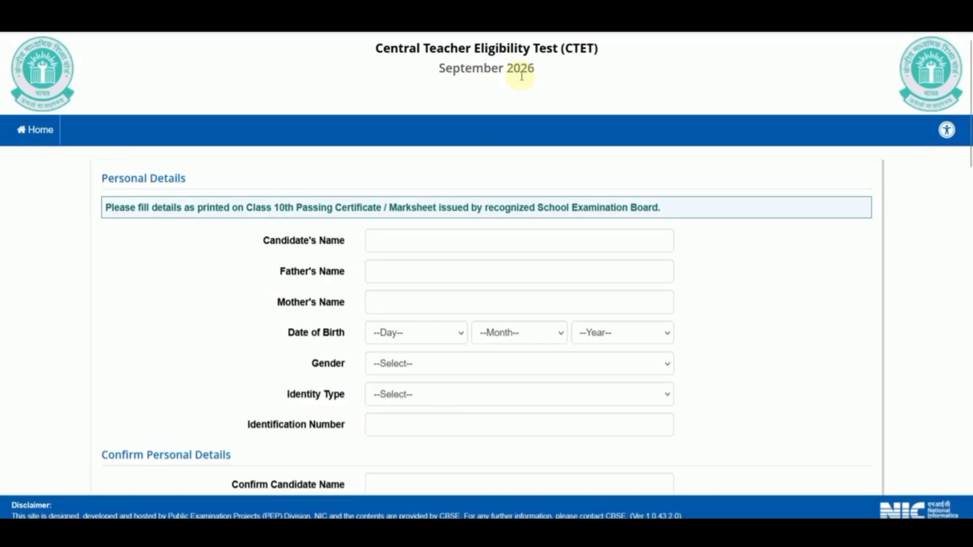
- Fill in the candidate's name, father's name and mother's name under Personal Details
{"action": "left_click", "coordinate": [409, 239]}
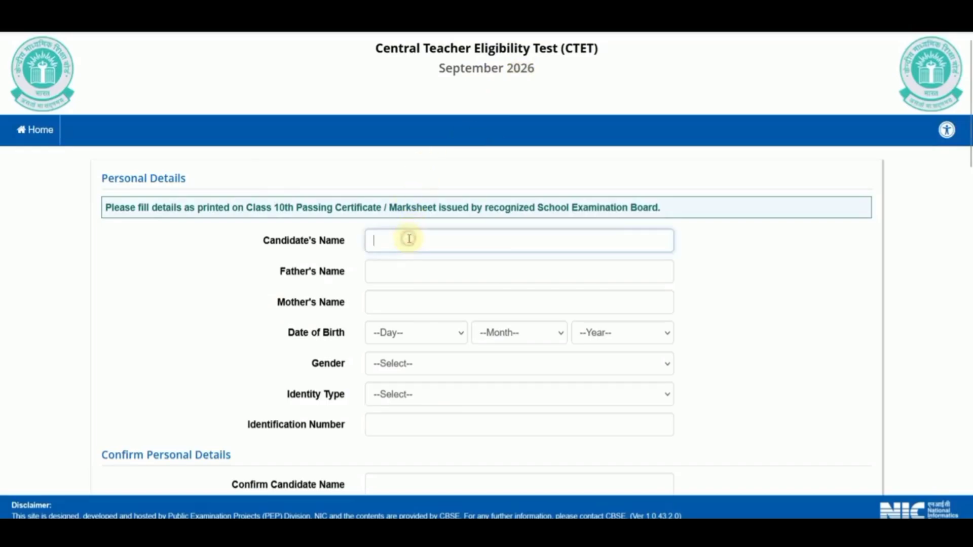
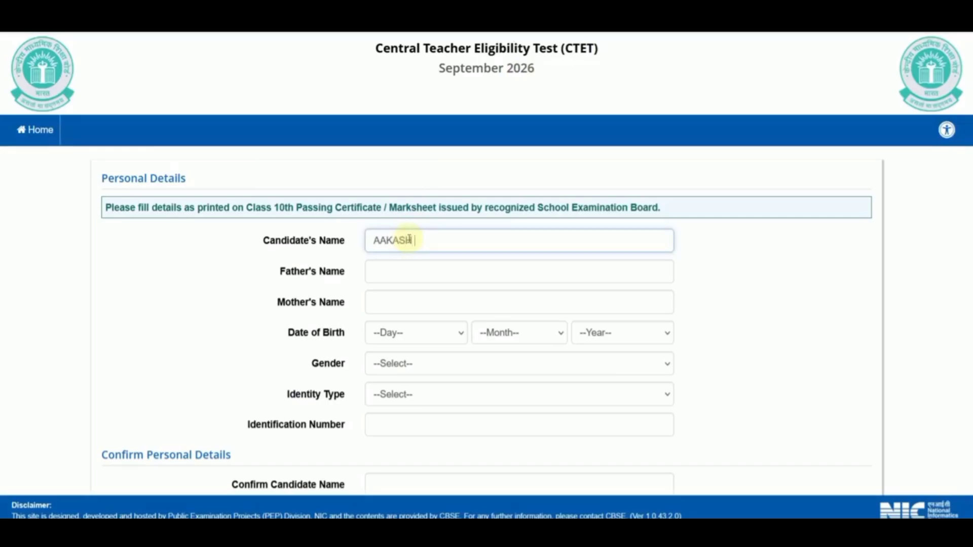
{"action": "left_click", "coordinate": [417, 274]}
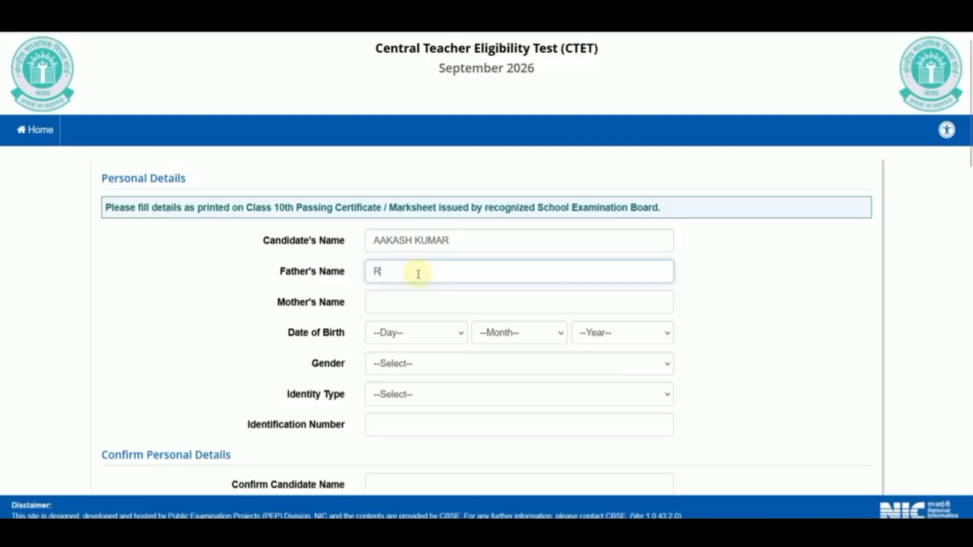
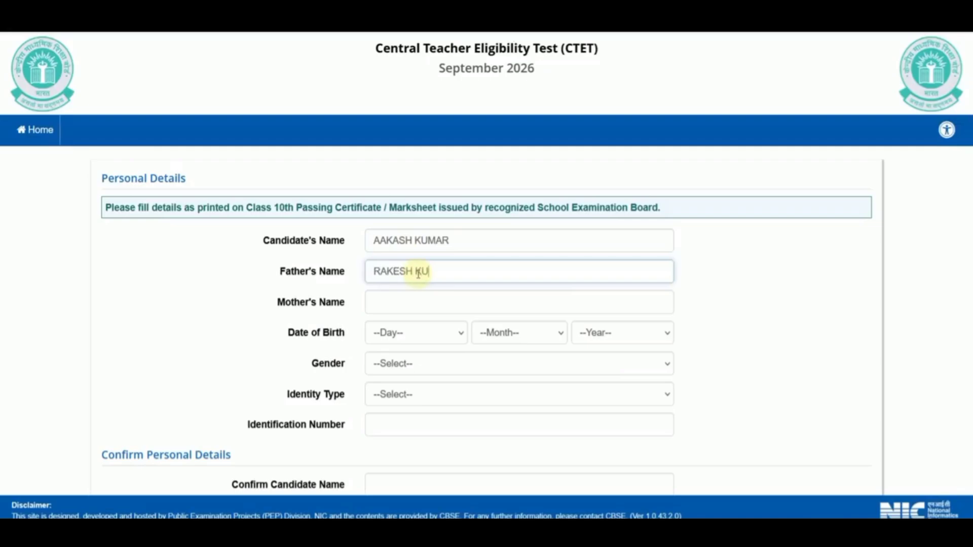
{"action": "key", "text": "Tab"}
{"action": "type", "text": "REENA"}
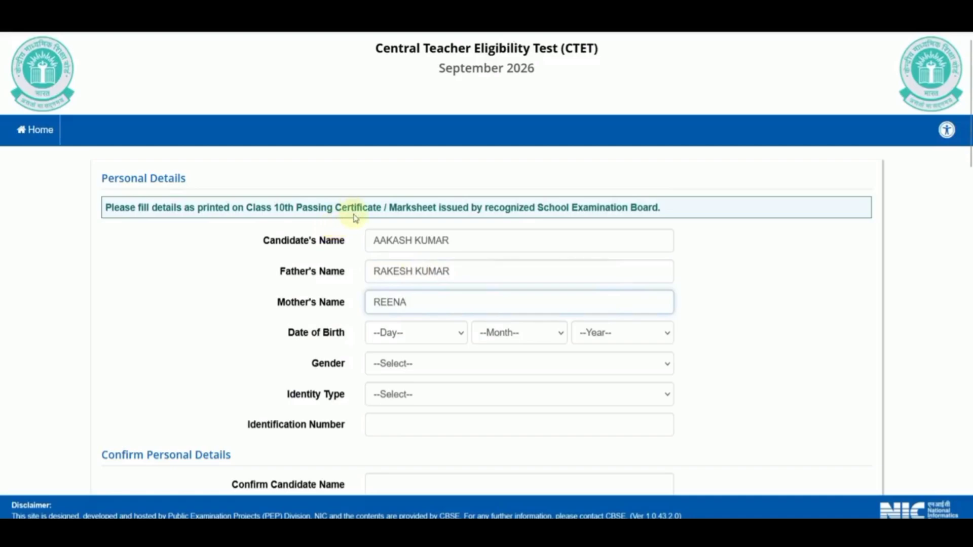
{"action": "scroll", "coordinate": [382, 210], "scroll_direction": "down", "scroll_amount": 1}
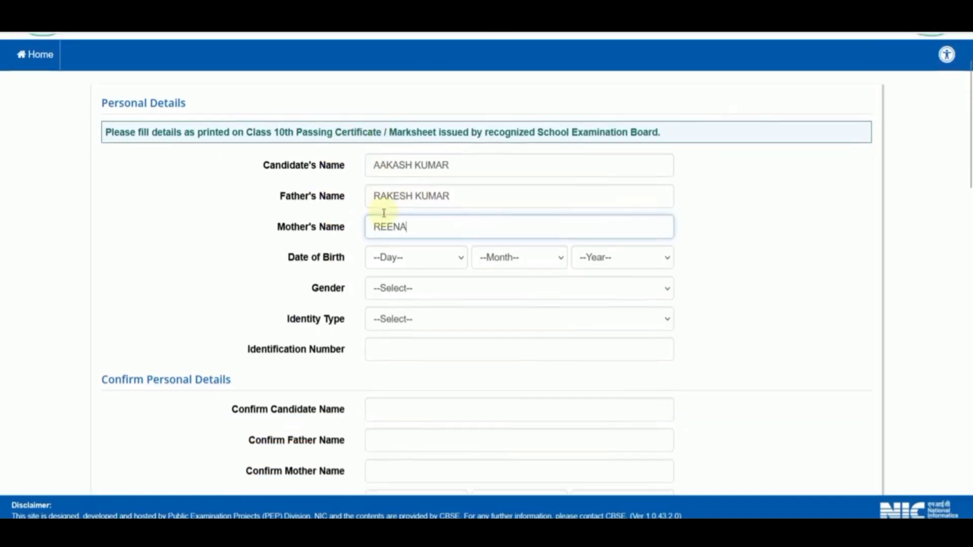
{"action": "left_click", "coordinate": [412, 266]}
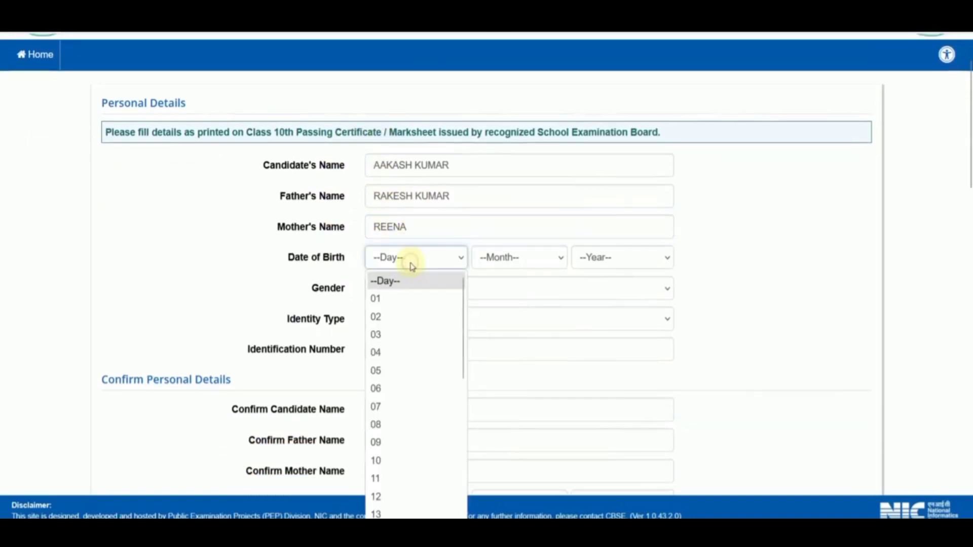
{"action": "left_click", "coordinate": [500, 265]}
{"action": "left_click", "coordinate": [609, 266]}
{"action": "left_click", "coordinate": [737, 292]}
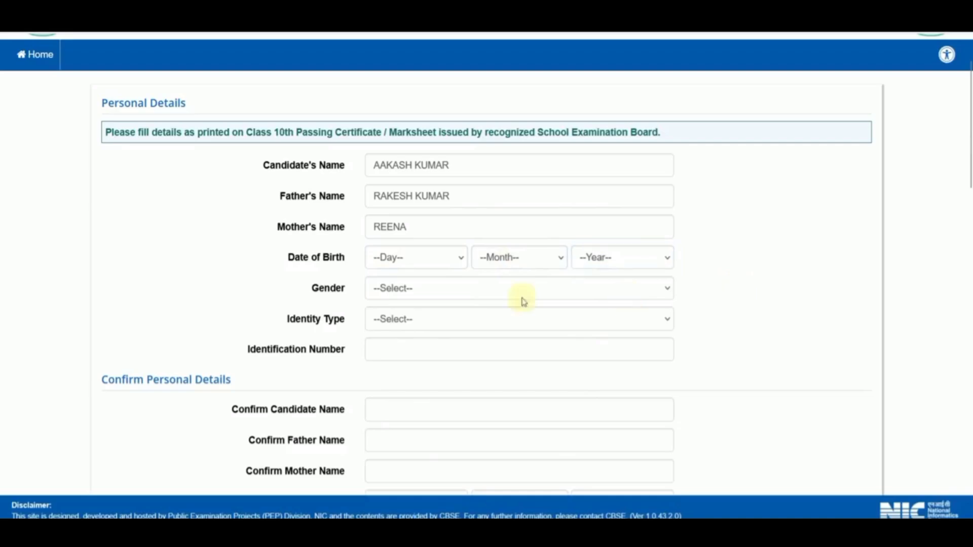
- Set the gender to Male and the identity type to Any Other Valid Govt Identity with photograph
{"action": "left_click", "coordinate": [419, 300]}
{"action": "left_click", "coordinate": [399, 330]}
{"action": "left_click", "coordinate": [398, 322]}
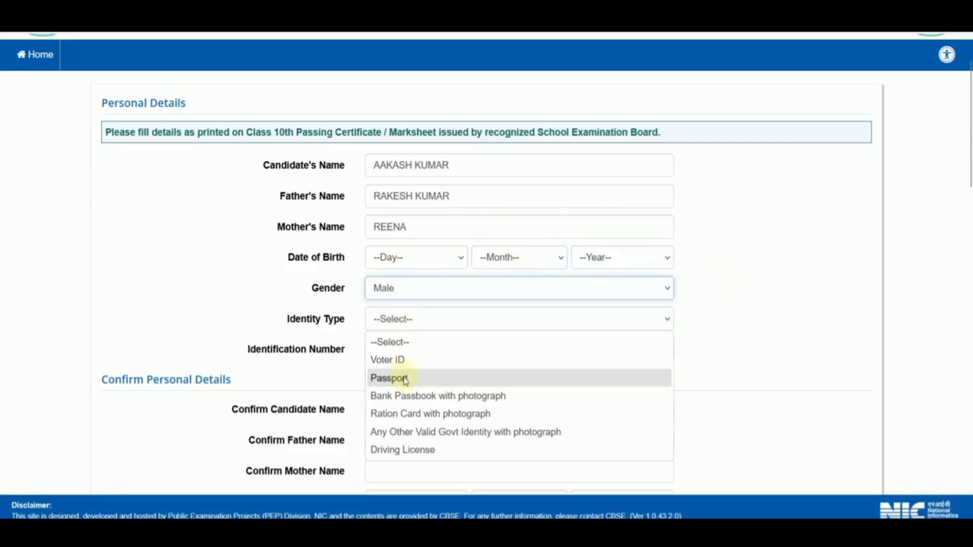
{"action": "left_click", "coordinate": [432, 432]}
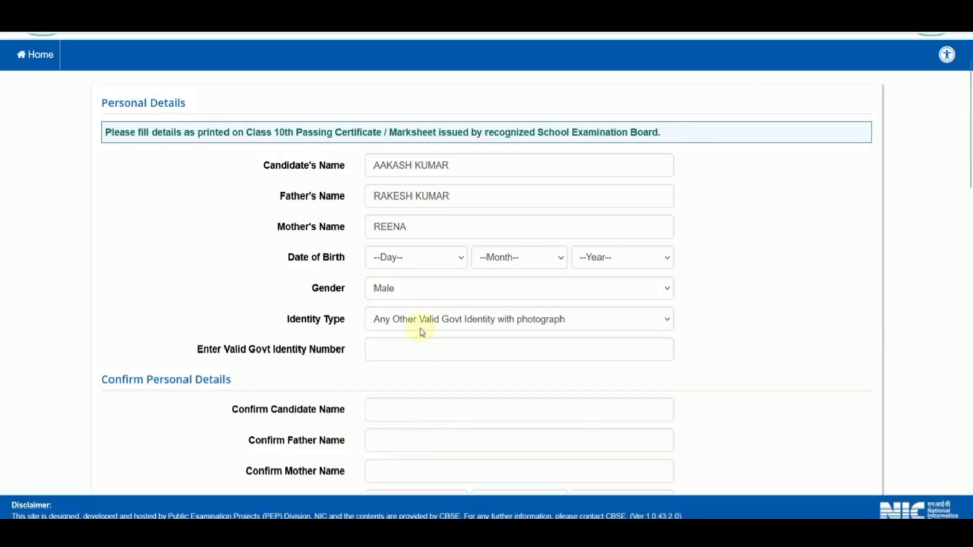
- Set the confirmation gender to Male under Confirm Personal Details
{"action": "left_click", "coordinate": [409, 358]}
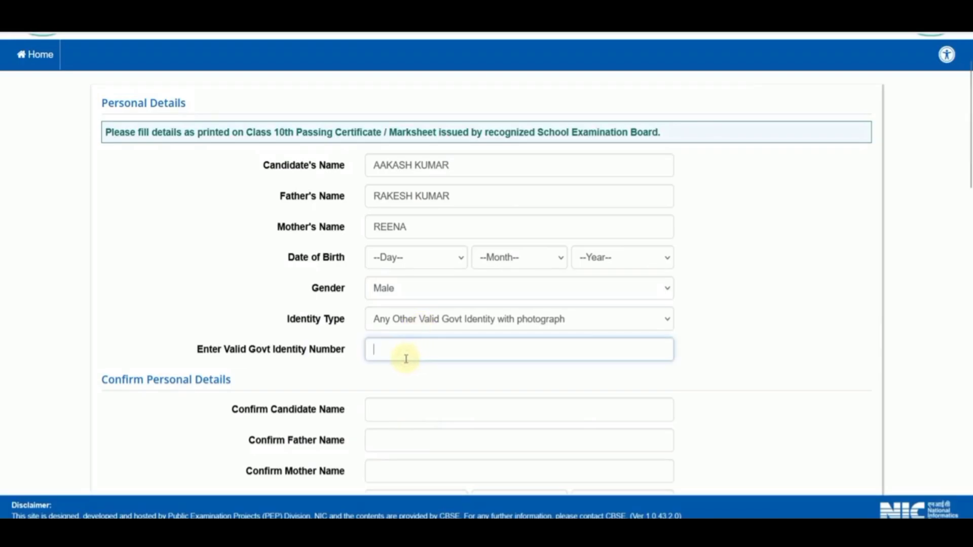
{"action": "scroll", "coordinate": [406, 359], "scroll_direction": "down", "scroll_amount": 3}
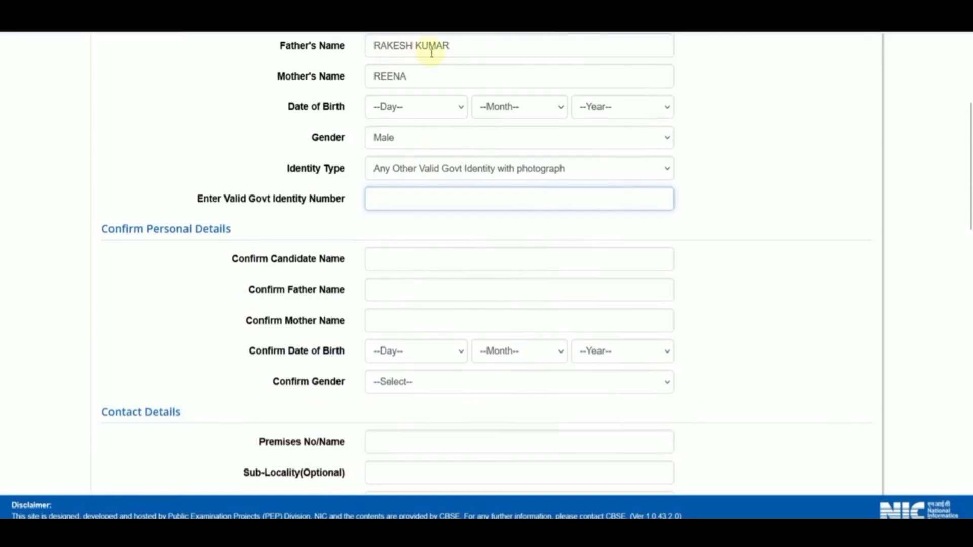
{"action": "left_click", "coordinate": [399, 258]}
{"action": "left_click", "coordinate": [404, 381]}
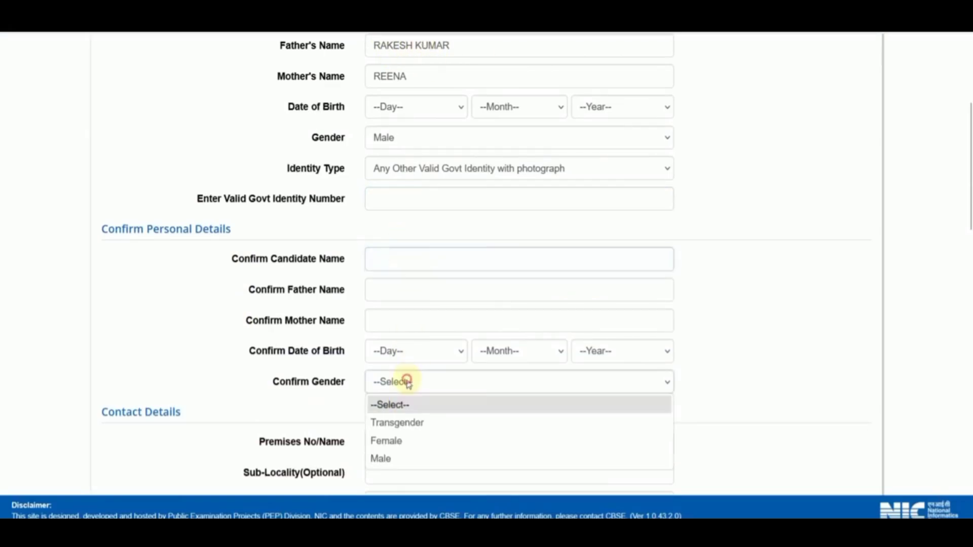
{"action": "left_click", "coordinate": [391, 457]}
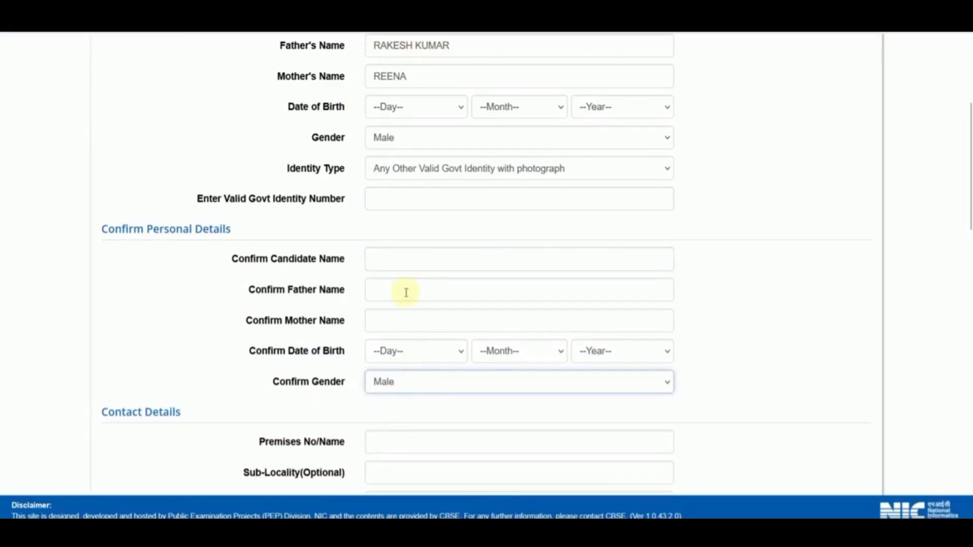
- Set the country to India, the state to RAJASTHAN and the district to ALWAR under Contact Details
{"action": "scroll", "coordinate": [406, 293], "scroll_direction": "down", "scroll_amount": 4}
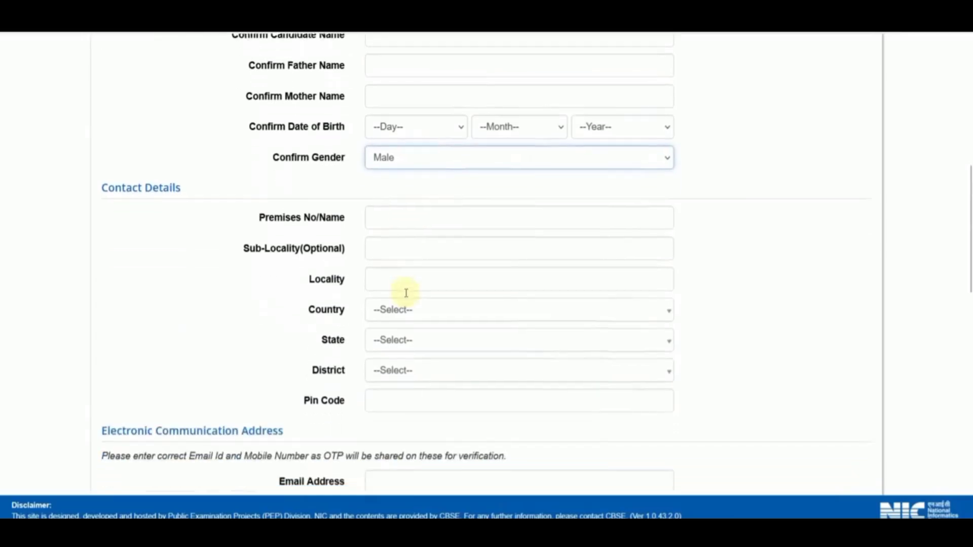
{"action": "left_click", "coordinate": [397, 215]}
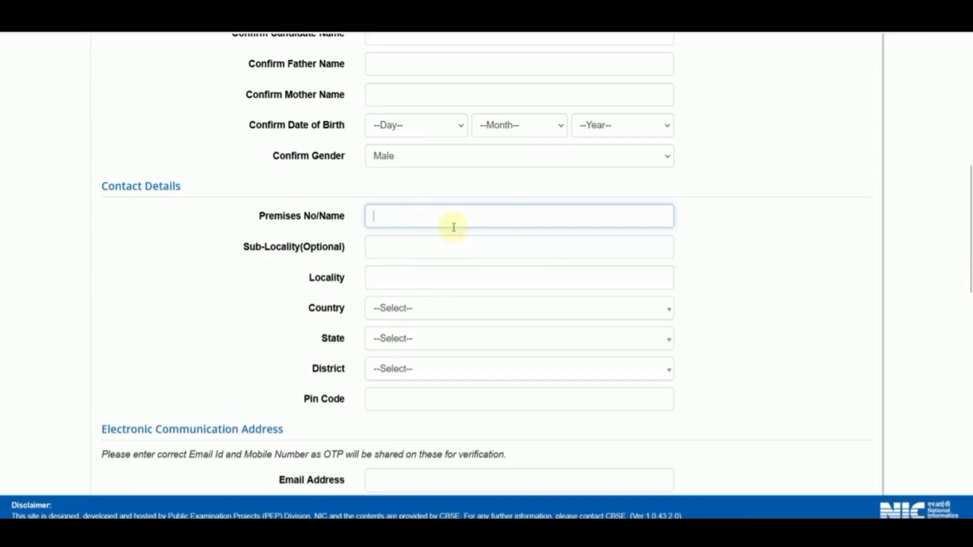
{"action": "left_click", "coordinate": [418, 273]}
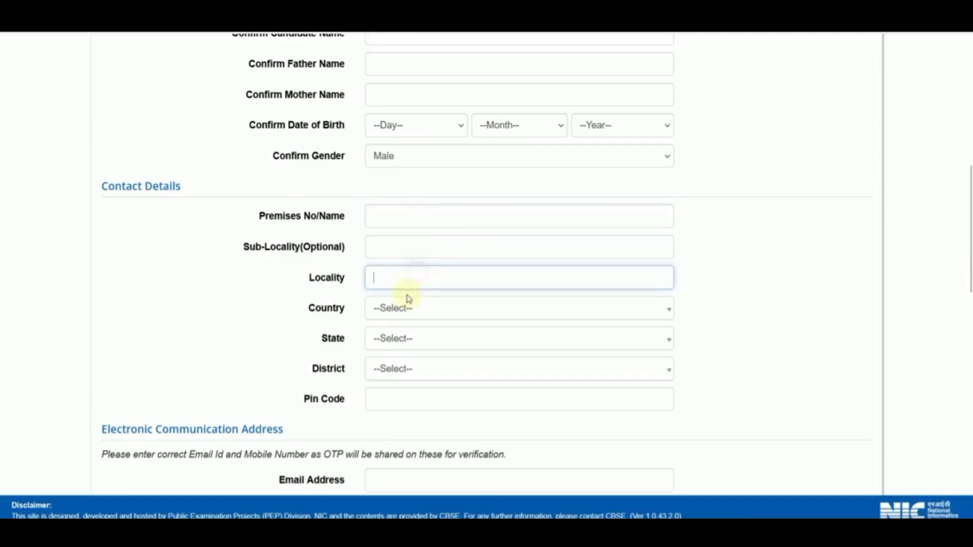
{"action": "left_click", "coordinate": [403, 309]}
{"action": "left_click", "coordinate": [397, 374]}
{"action": "left_click", "coordinate": [404, 341]}
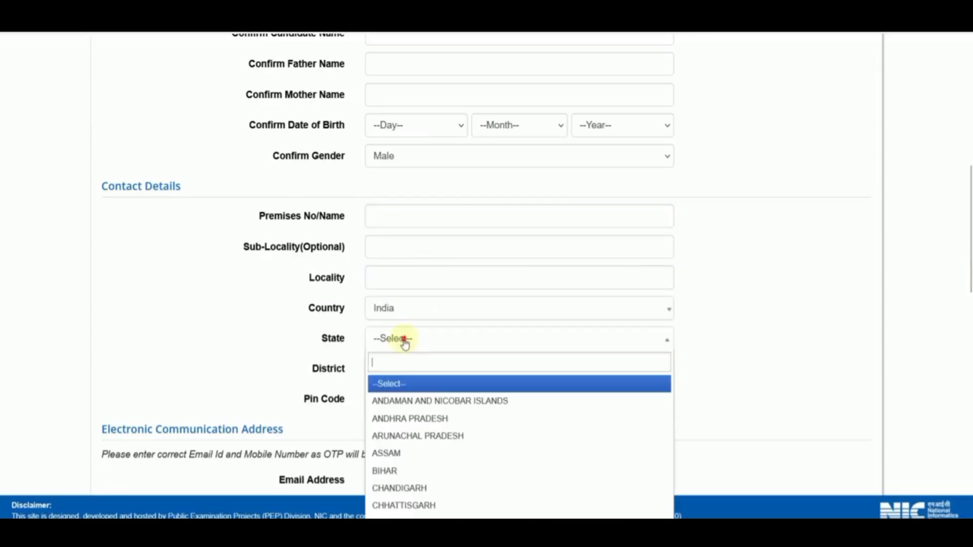
{"action": "scroll", "coordinate": [438, 461], "scroll_direction": "down", "scroll_amount": 4}
{"action": "scroll", "coordinate": [438, 461], "scroll_direction": "down", "scroll_amount": 5}
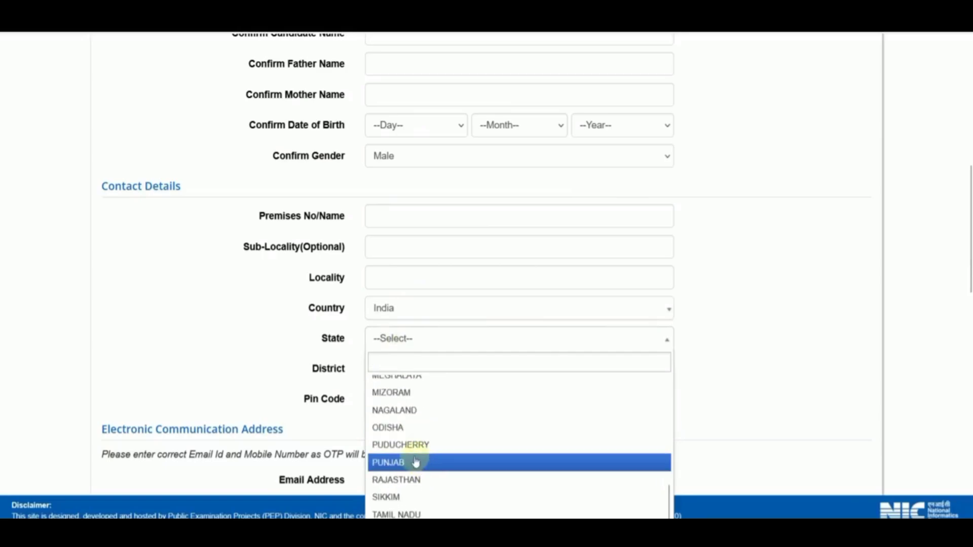
{"action": "left_click", "coordinate": [411, 476]}
{"action": "left_click", "coordinate": [397, 374]}
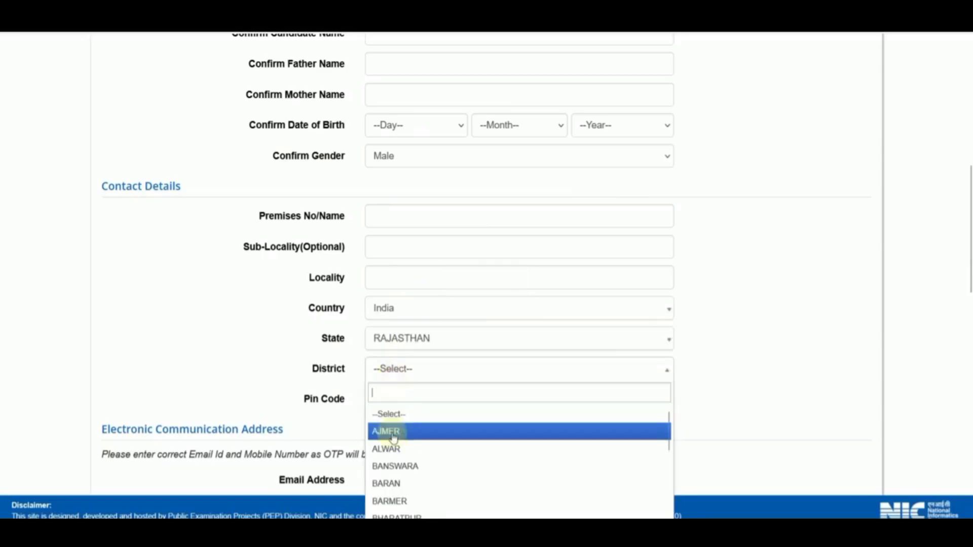
{"action": "left_click", "coordinate": [393, 446]}
{"action": "left_click", "coordinate": [393, 404]}
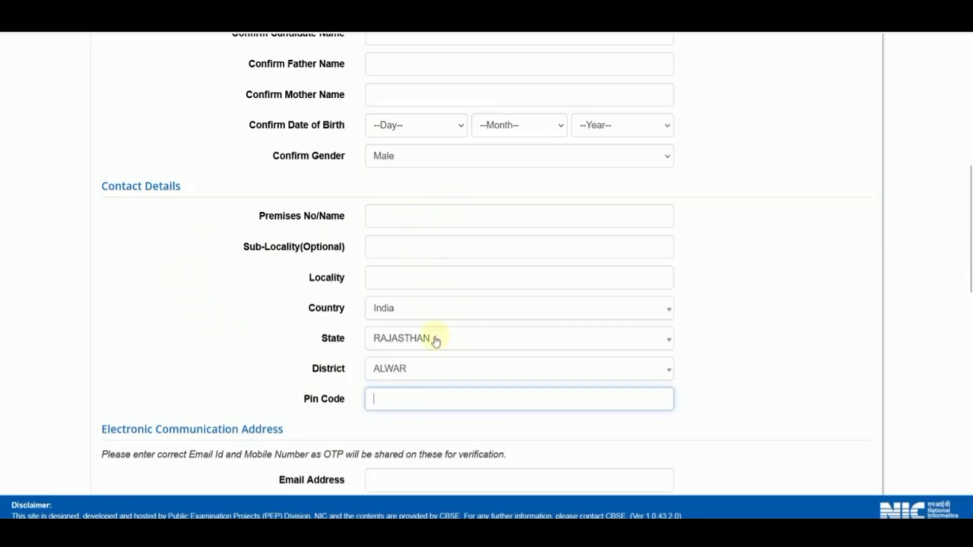
- Review the email, mobile number and permanent address fields of the registration form
{"action": "scroll", "coordinate": [435, 341], "scroll_direction": "down", "scroll_amount": 4}
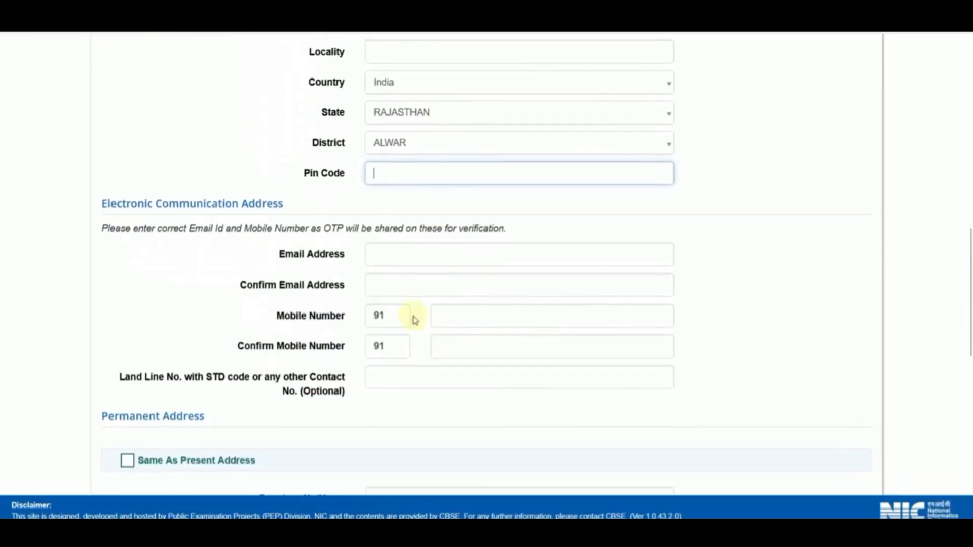
{"action": "left_click", "coordinate": [395, 256]}
{"action": "left_click", "coordinate": [439, 316]}
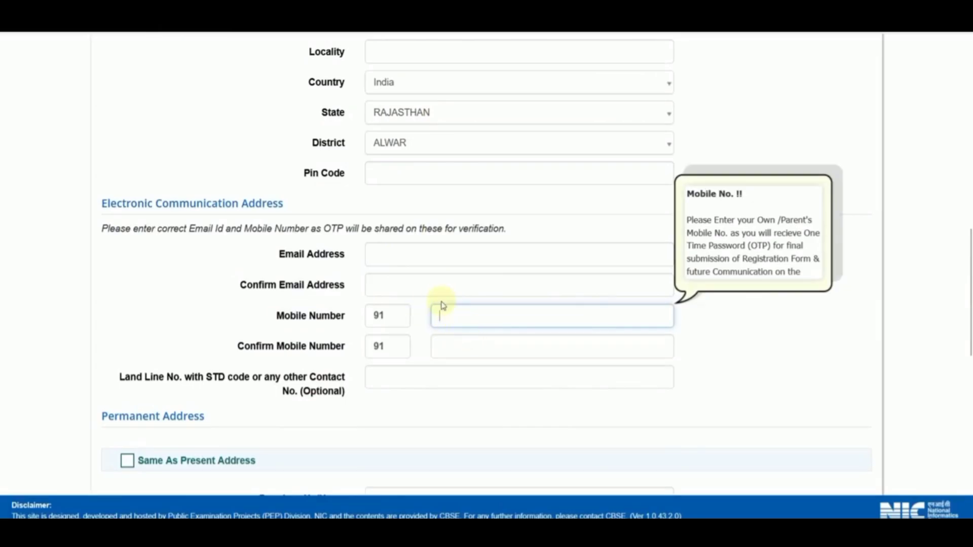
{"action": "scroll", "coordinate": [442, 304], "scroll_direction": "down", "scroll_amount": 5}
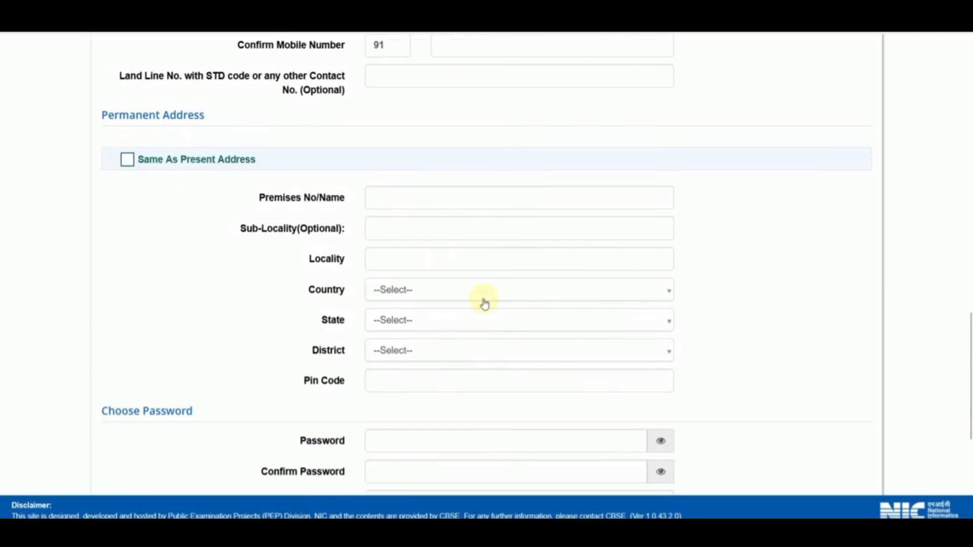
{"action": "scroll", "coordinate": [484, 303], "scroll_direction": "down", "scroll_amount": 3}
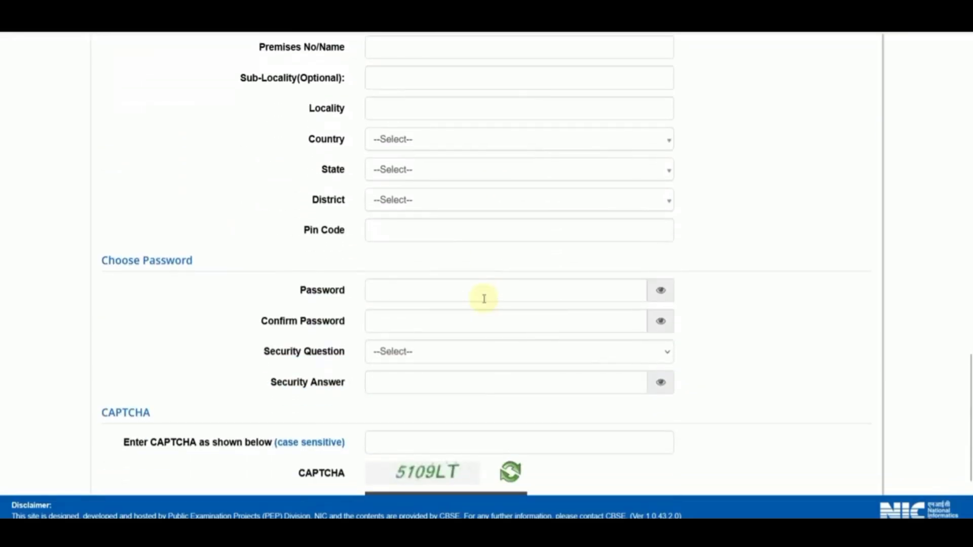
- Examine the password requirements, compare them with the sample password in Notepad, and return to the form
{"action": "left_click", "coordinate": [484, 299]}
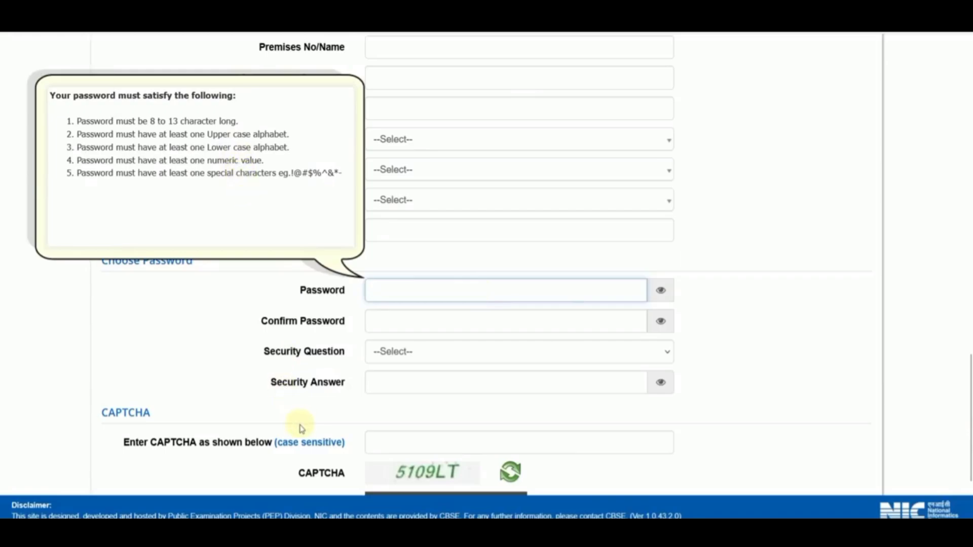
{"action": "key", "text": "alt+Tab"}
{"action": "scroll", "coordinate": [580, 338], "scroll_direction": "up", "scroll_amount": 15}
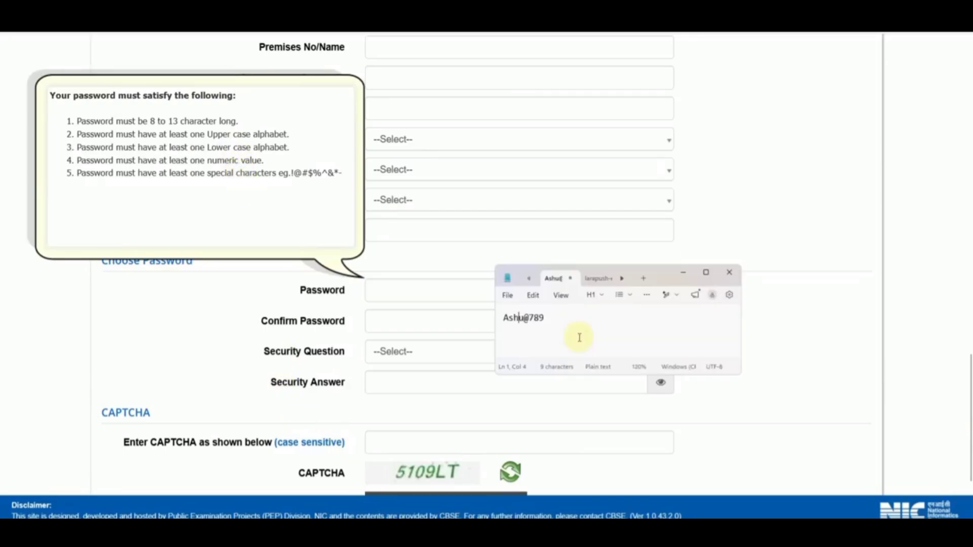
{"action": "scroll", "coordinate": [580, 338], "scroll_direction": "up", "scroll_amount": 12}
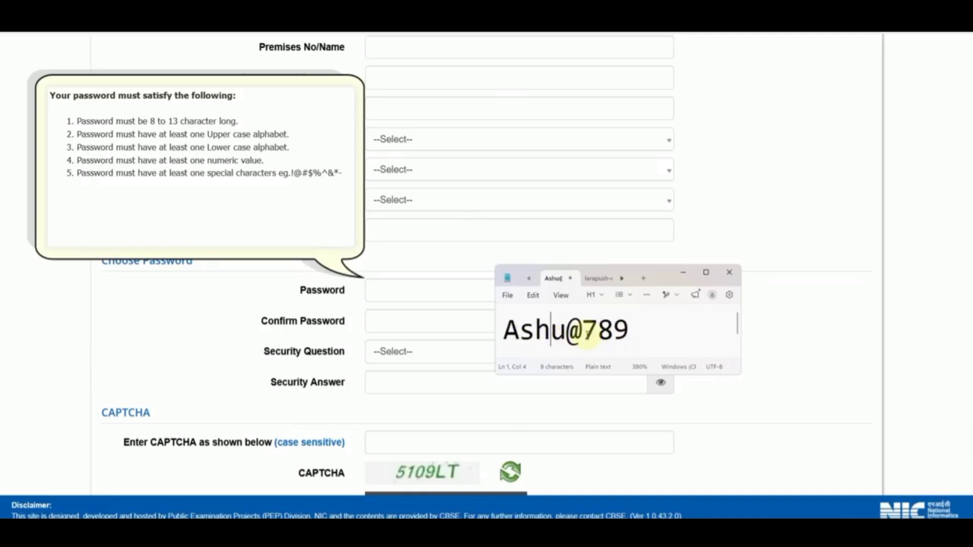
{"action": "left_click_drag", "start_coordinate": [520, 332], "coordinate": [551, 333]}
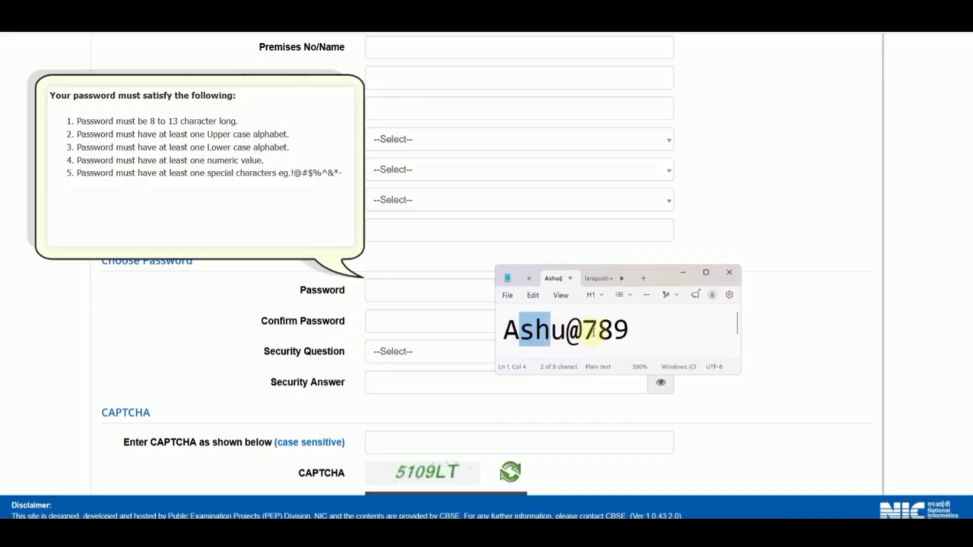
{"action": "left_click", "coordinate": [629, 332]}
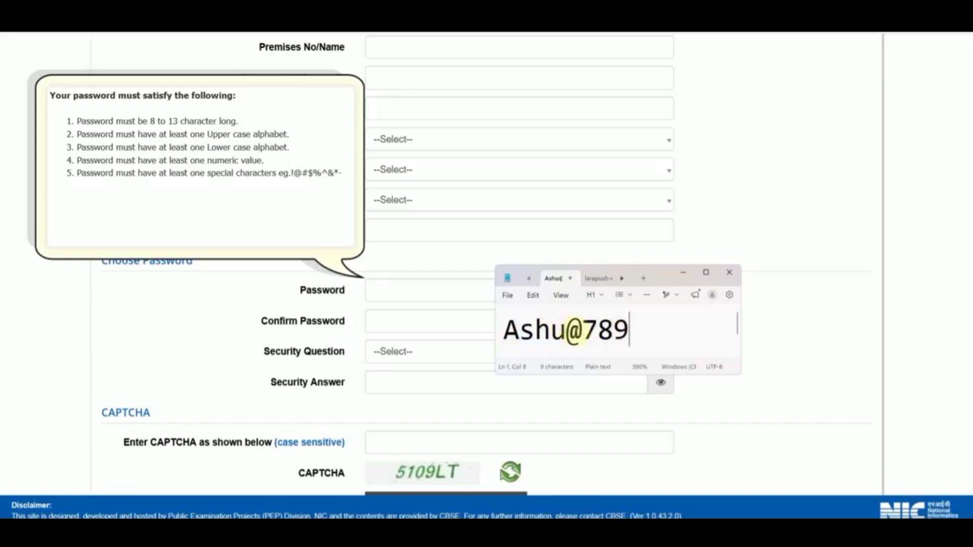
{"action": "left_click", "coordinate": [581, 332]}
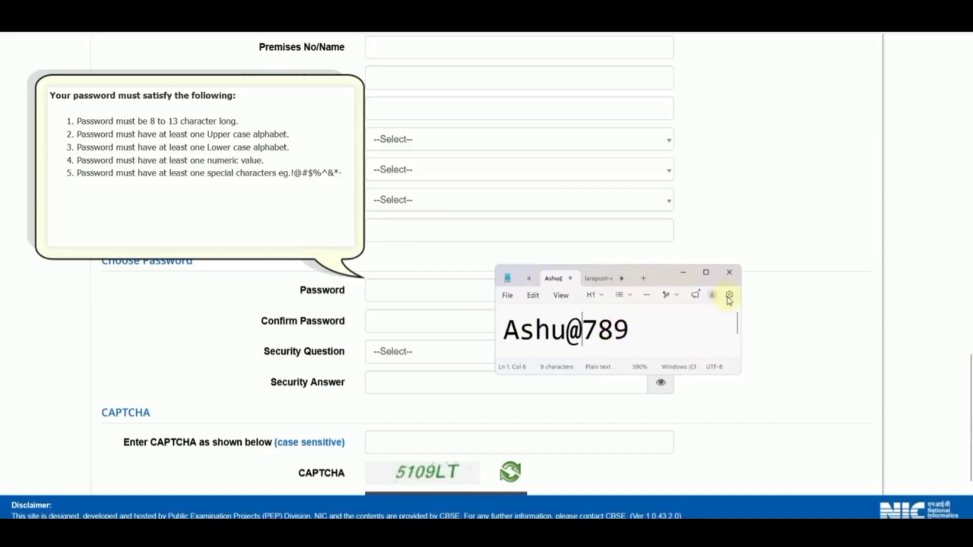
{"action": "left_click", "coordinate": [729, 273]}
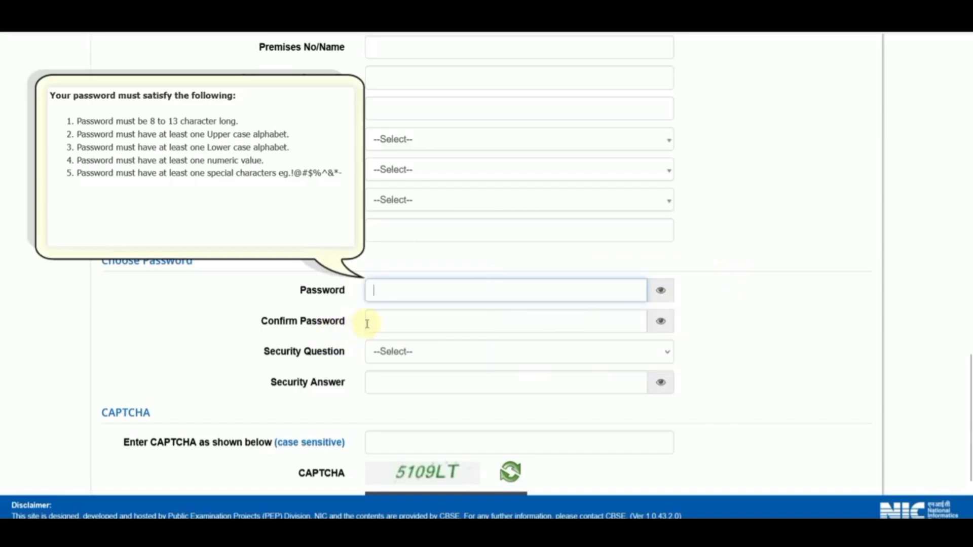
- Choose "What is your favourite colour ?" as the security question and submit the registration form
{"action": "left_click", "coordinate": [388, 354]}
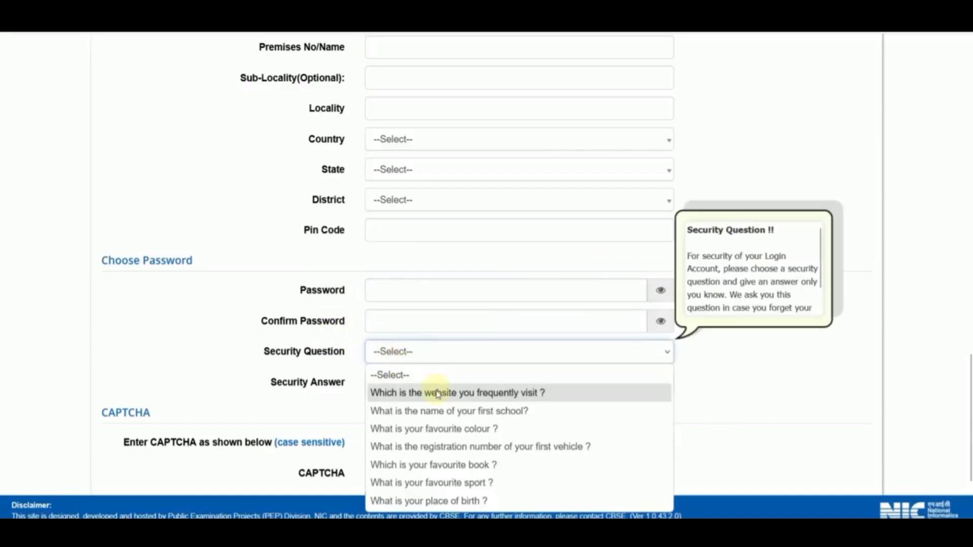
{"action": "left_click", "coordinate": [448, 435]}
{"action": "left_click", "coordinate": [393, 382]}
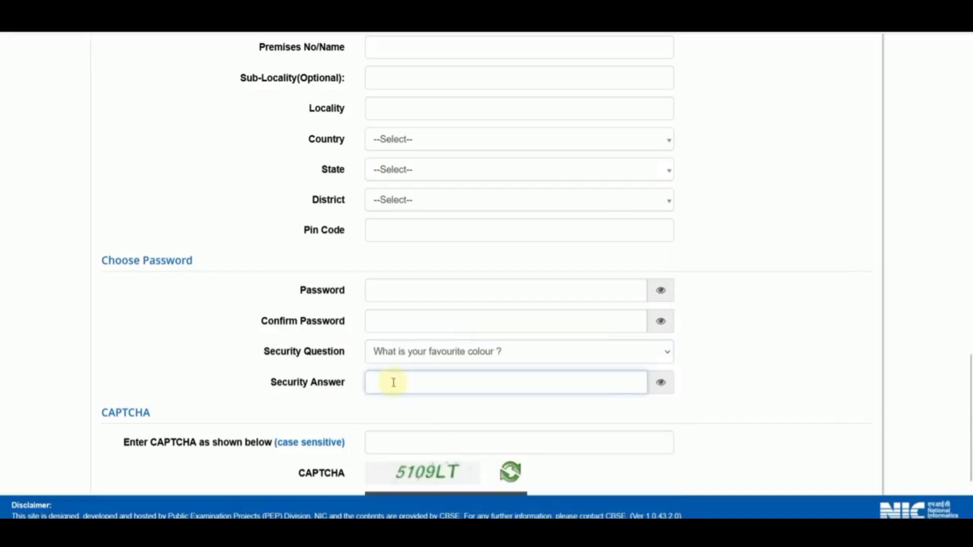
{"action": "scroll", "coordinate": [393, 382], "scroll_direction": "down", "scroll_amount": 2}
{"action": "scroll", "coordinate": [397, 371], "scroll_direction": "down", "scroll_amount": 2}
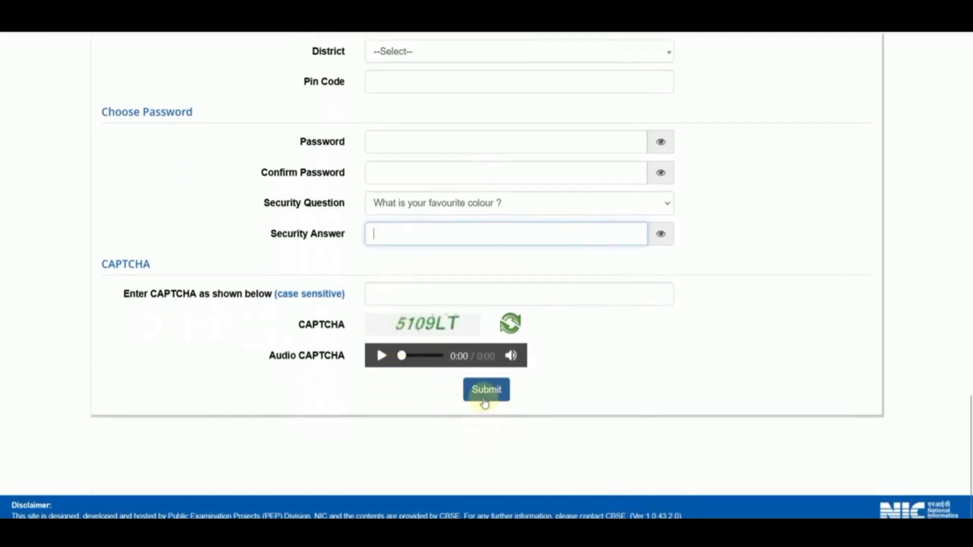
{"action": "left_click", "coordinate": [486, 391]}
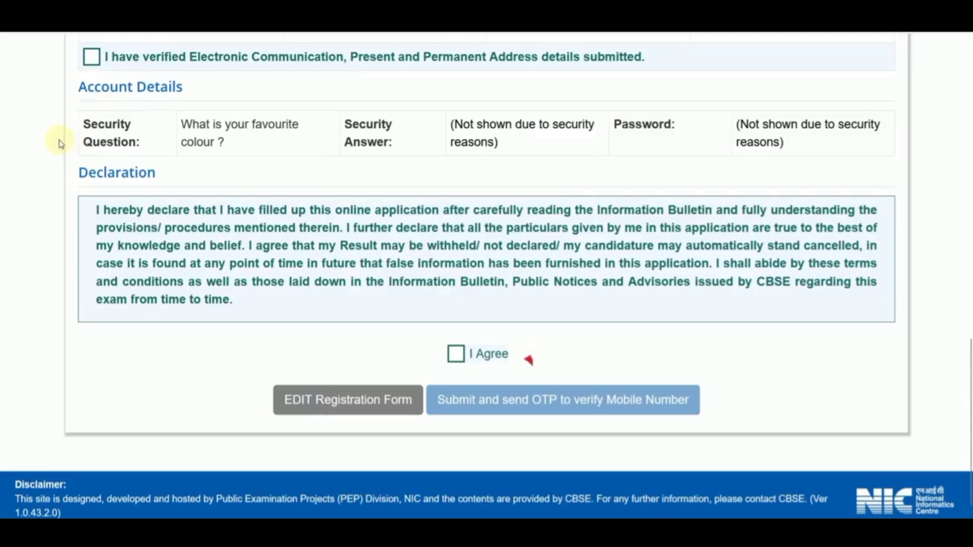
- Mark the electronic communication and address details as verified and agree to the declaration
{"action": "left_click", "coordinate": [91, 59]}
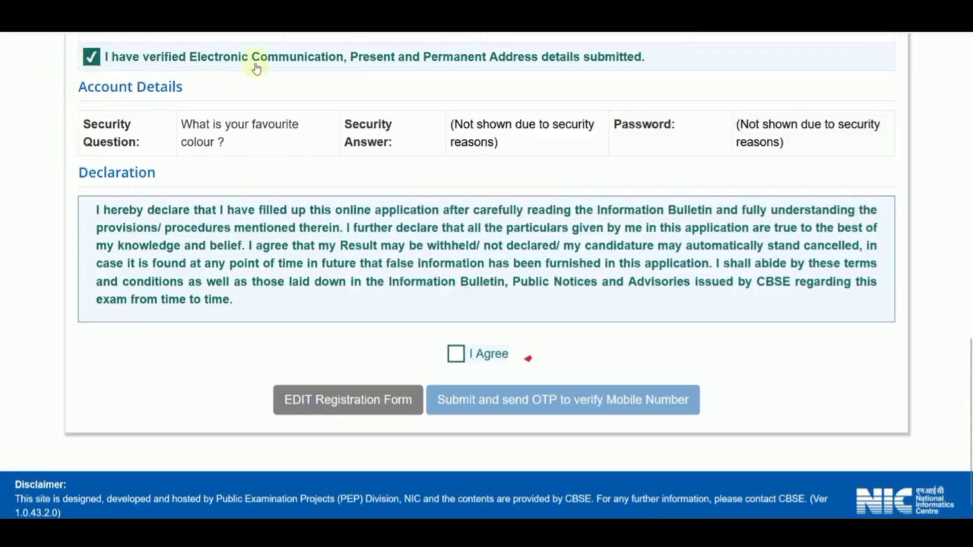
{"action": "left_click", "coordinate": [456, 355]}
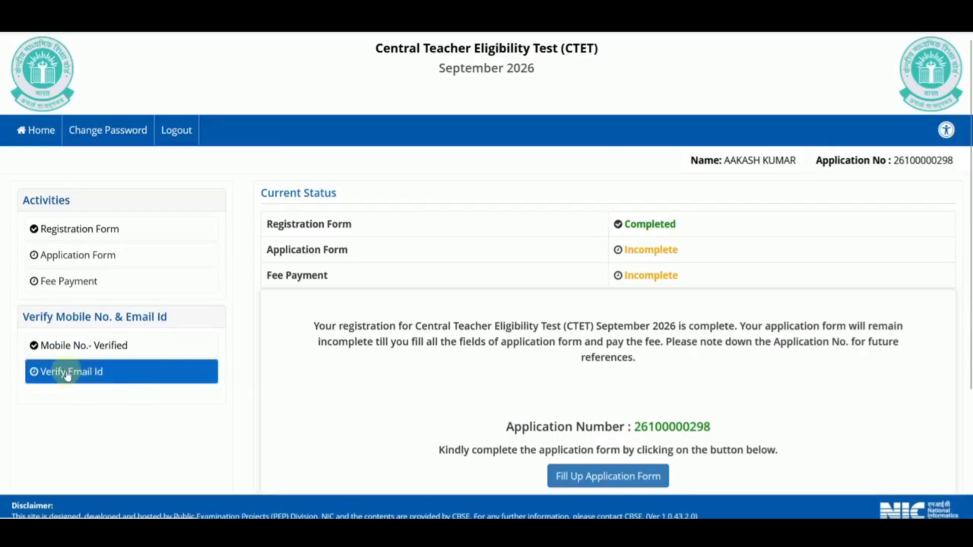
- Start verification of the registered email, enter the displayed CAPTCHA and request the one-time password
{"action": "left_click", "coordinate": [101, 374]}
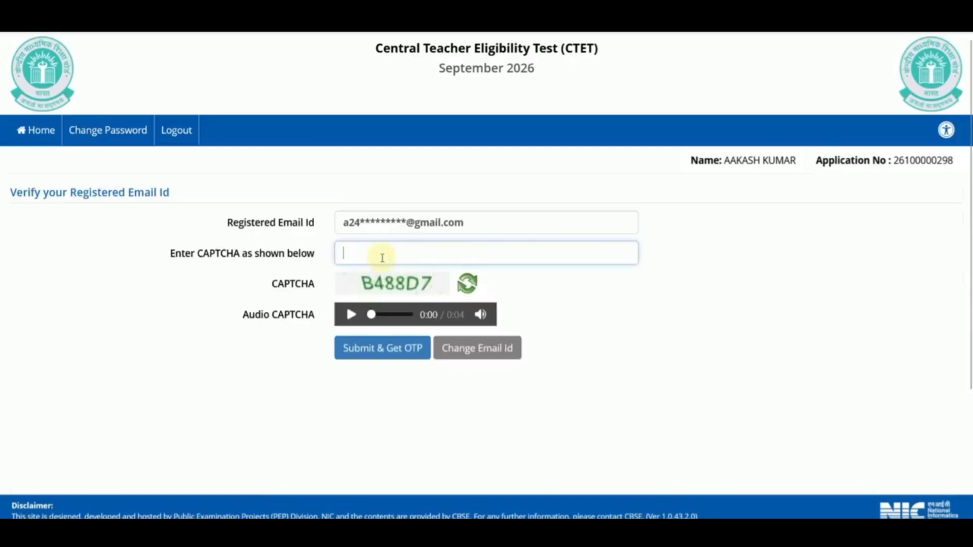
{"action": "type", "text": "b4"}
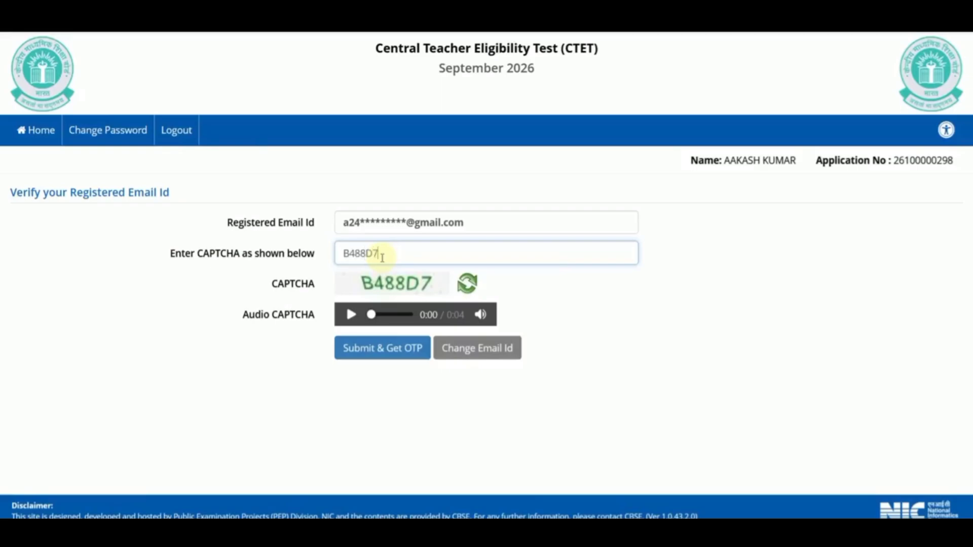
{"action": "left_click", "coordinate": [394, 350]}
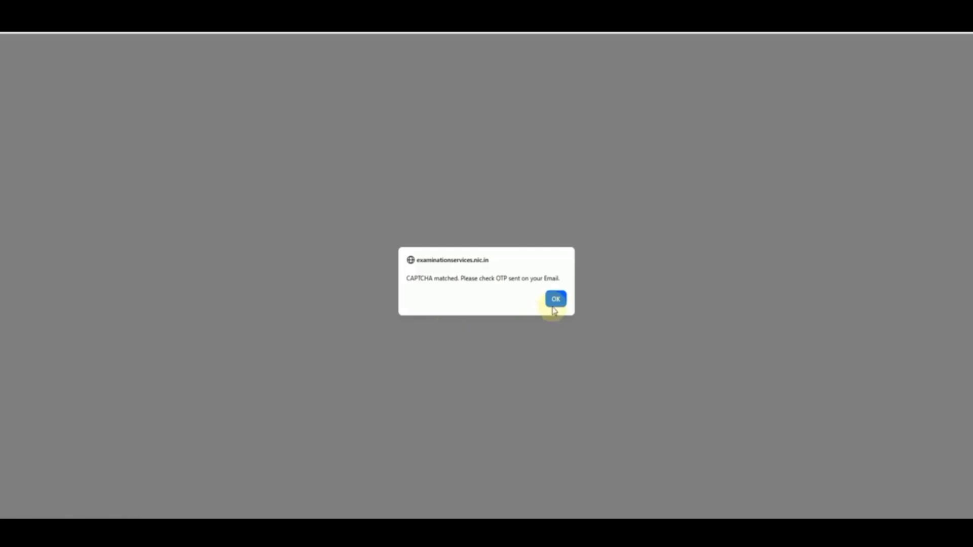
{"action": "left_click", "coordinate": [555, 301]}
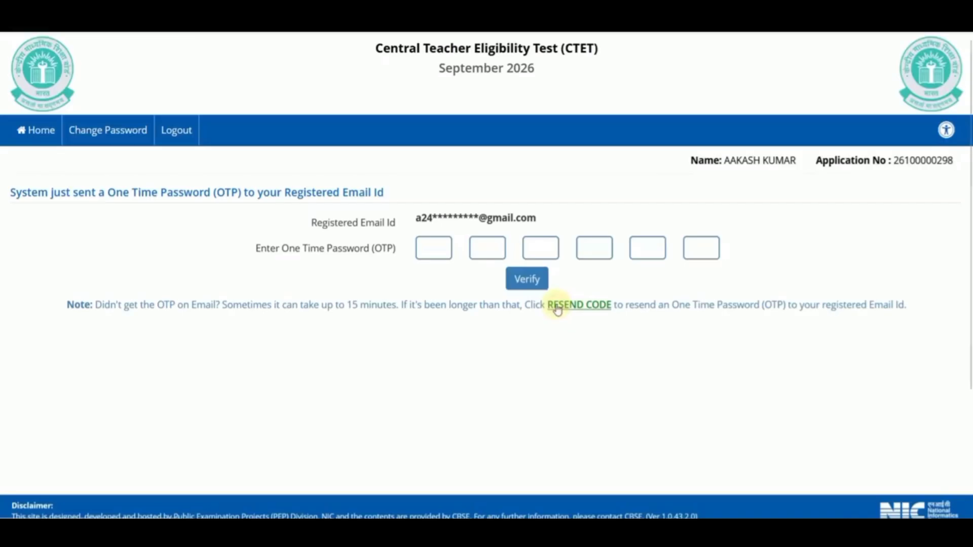
- Enter the one-time password sent to the registered email and complete the email verification
{"action": "left_click", "coordinate": [431, 252]}
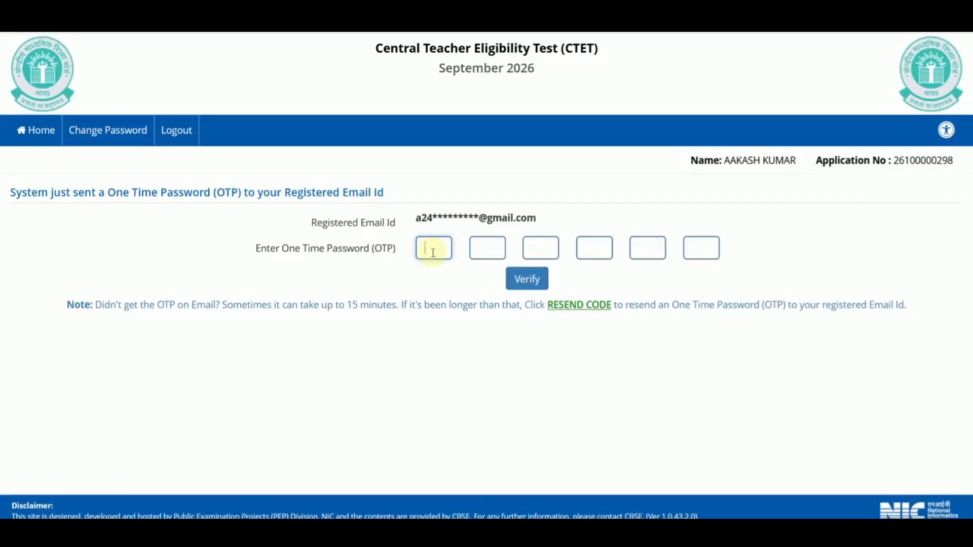
{"action": "left_click", "coordinate": [514, 278]}
{"action": "left_click", "coordinate": [486, 366]}
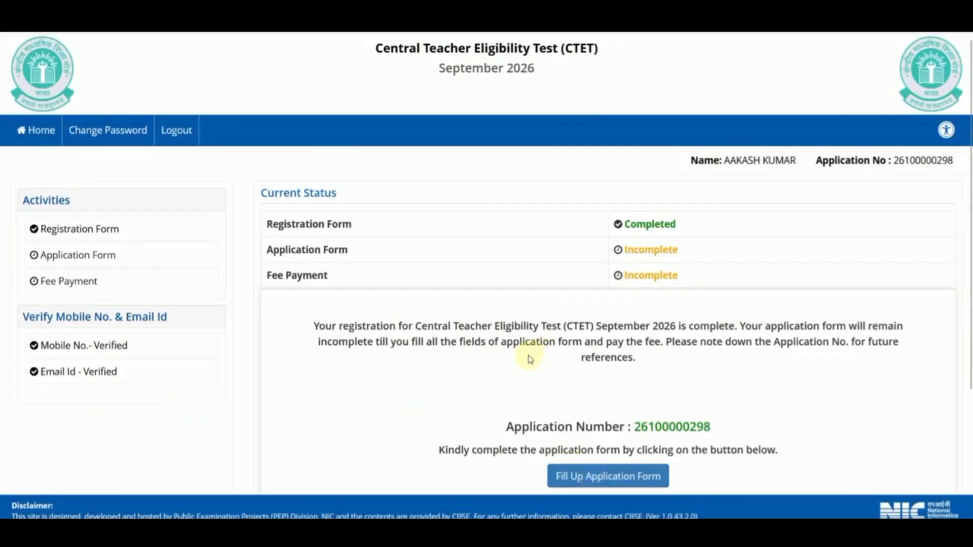
- Start filling in the application form's personal details and set the nationality to Indian
{"action": "left_click", "coordinate": [597, 482]}
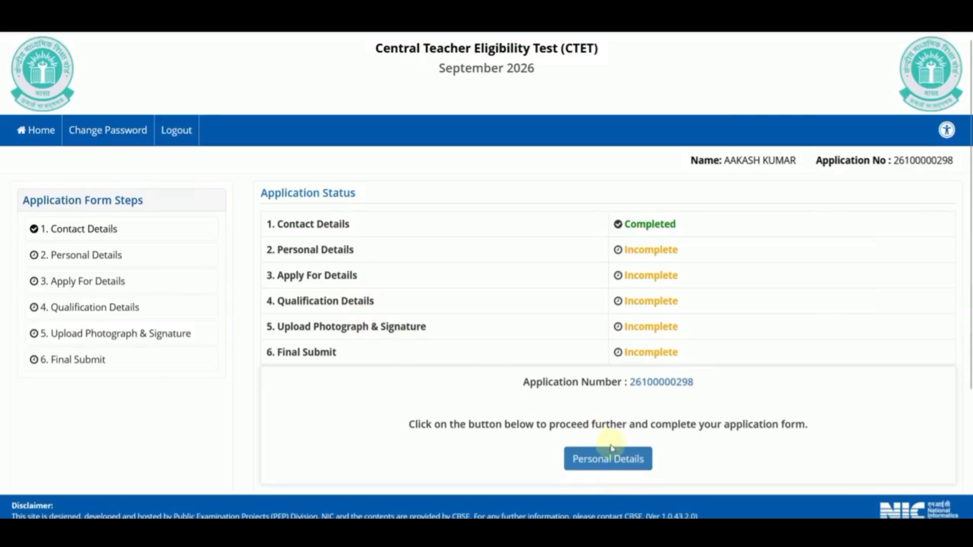
{"action": "left_click", "coordinate": [604, 465]}
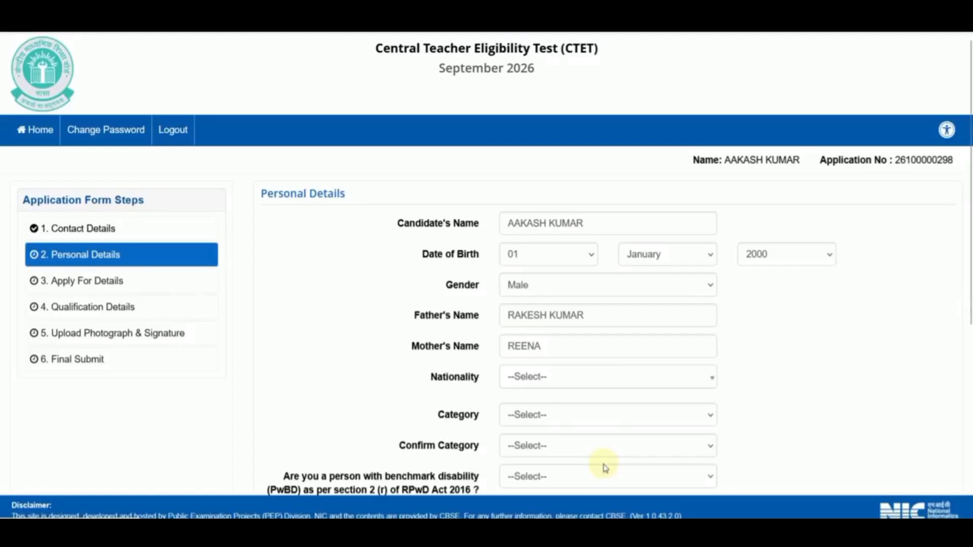
{"action": "scroll", "coordinate": [796, 368], "scroll_direction": "down", "scroll_amount": 6}
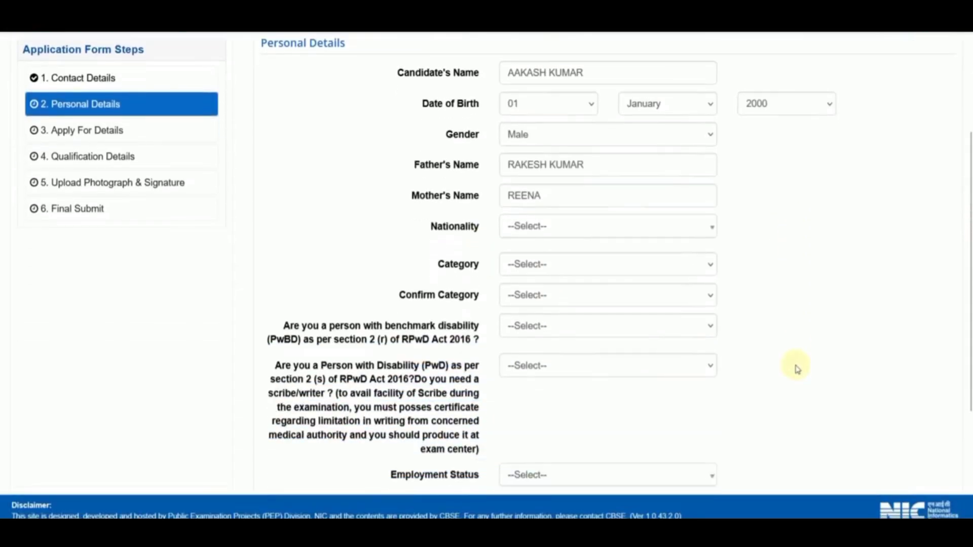
{"action": "left_click", "coordinate": [544, 79]}
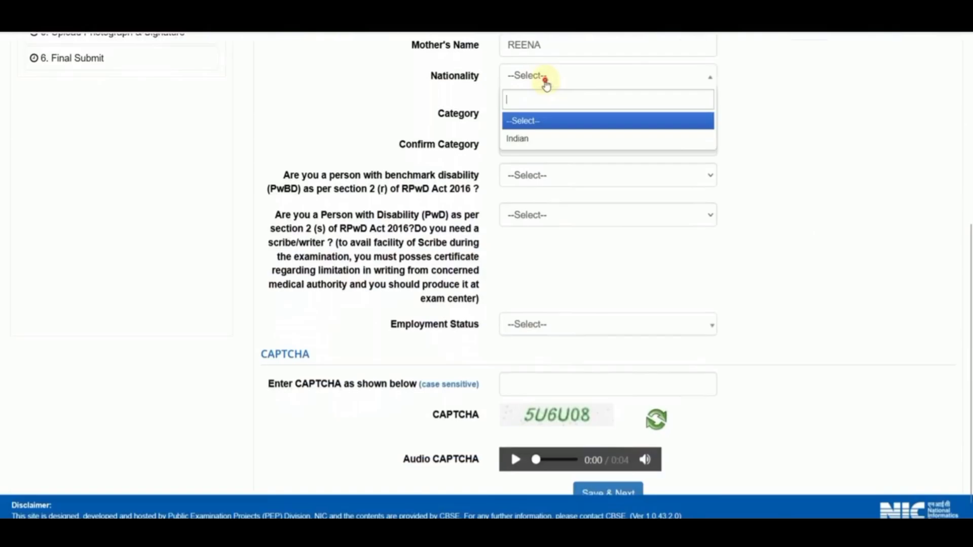
{"action": "left_click", "coordinate": [529, 137]}
- Set both the category and its confirmation to OBC- (Non Creamy Layer)
{"action": "left_click", "coordinate": [538, 122]}
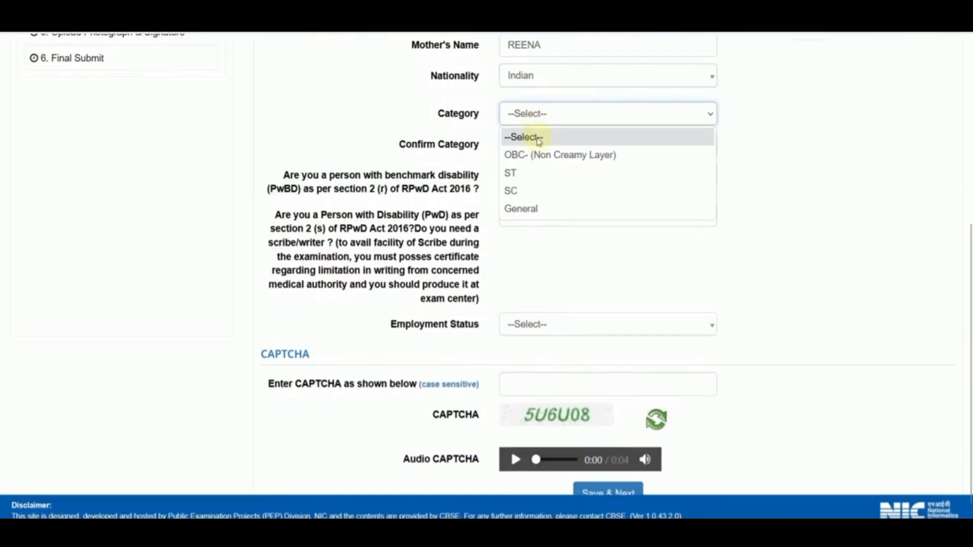
{"action": "left_click", "coordinate": [539, 155]}
{"action": "left_click", "coordinate": [525, 152]}
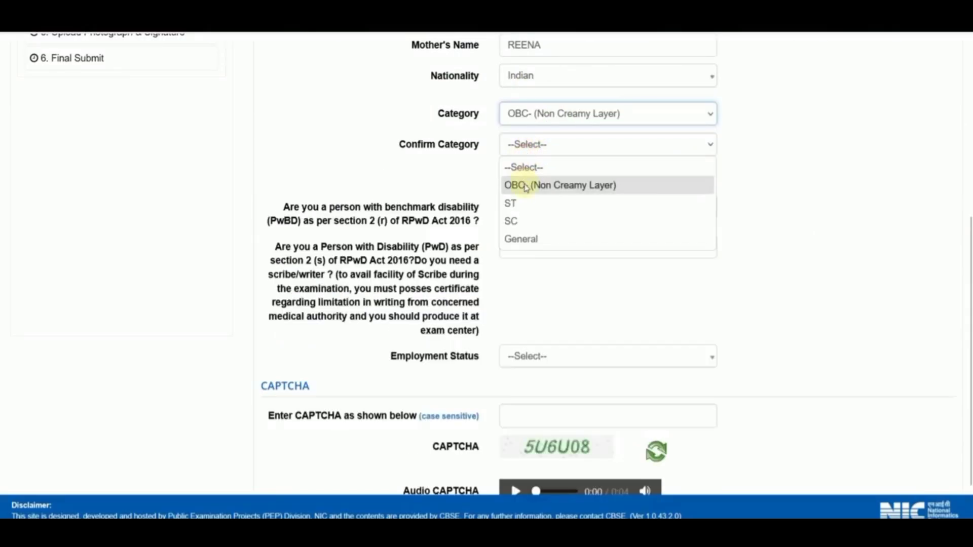
{"action": "left_click", "coordinate": [523, 185]}
{"action": "left_click", "coordinate": [519, 117]}
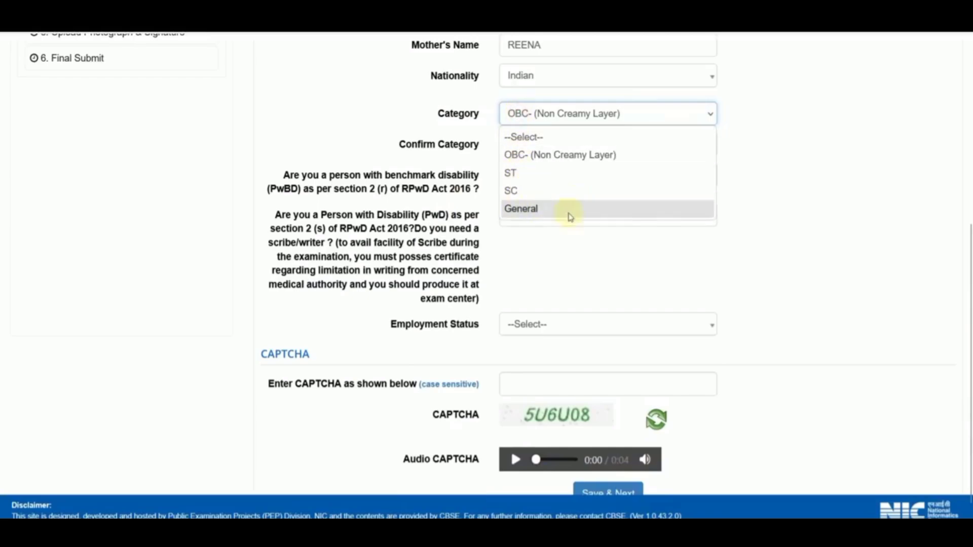
{"action": "left_click", "coordinate": [799, 254]}
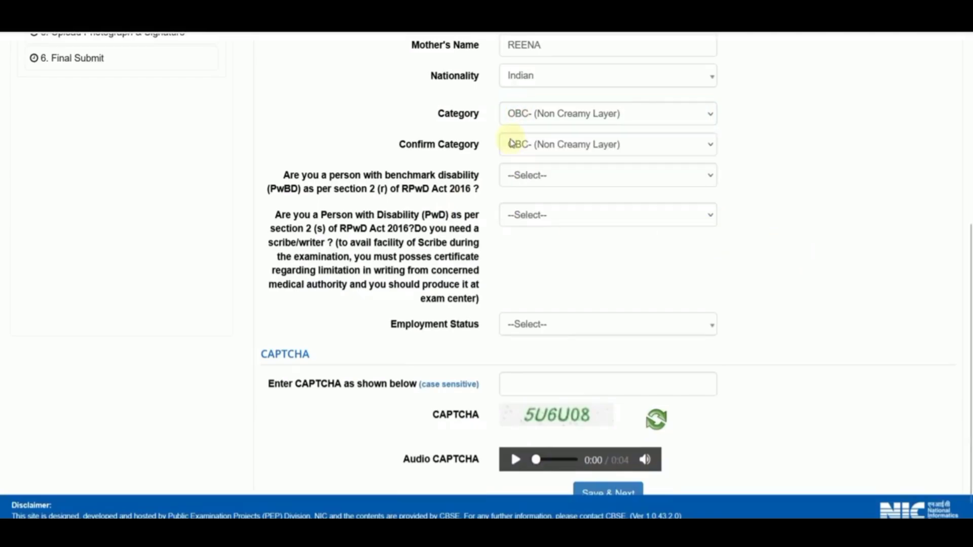
- Answer Yes to the benchmark disability (PwBD) question and choose Hearing Impairments as the type of disability
{"action": "left_click", "coordinate": [518, 184]}
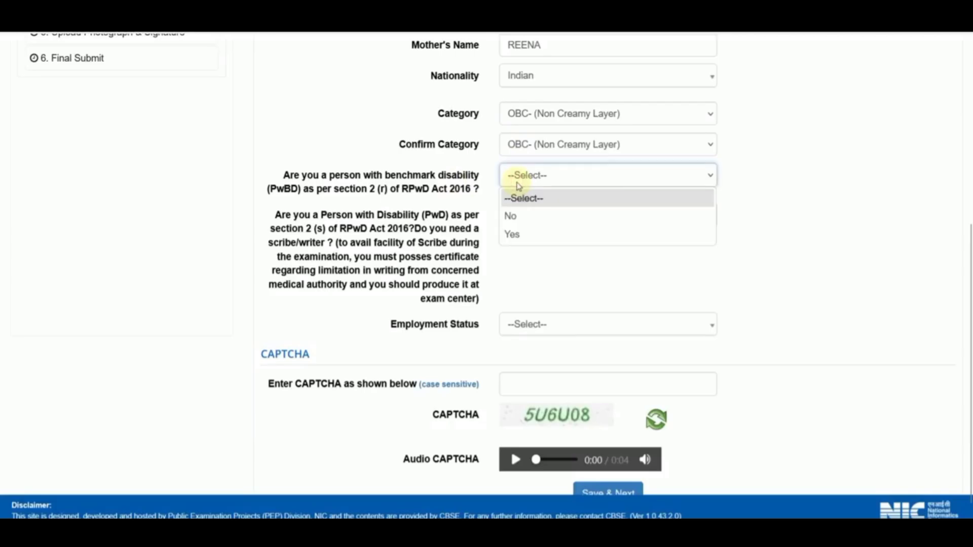
{"action": "left_click", "coordinate": [515, 234]}
{"action": "left_click", "coordinate": [529, 224]}
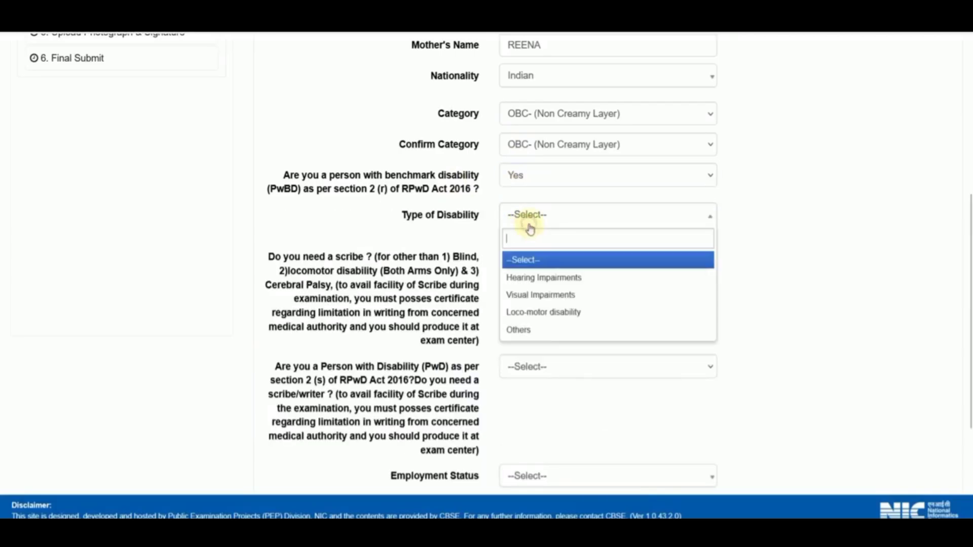
{"action": "left_click", "coordinate": [542, 284]}
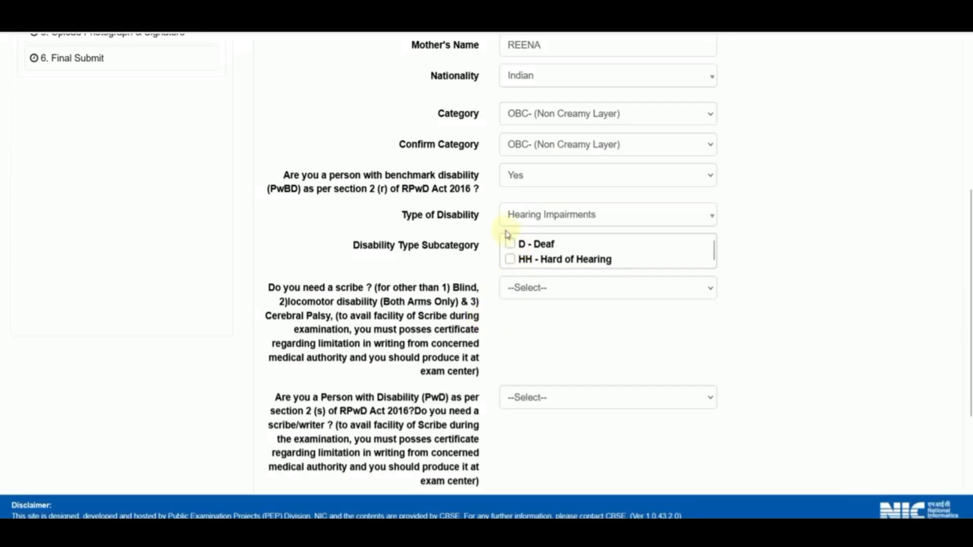
- Answer No to both the PwBD and PwD/scribe questions and set the employment status to Not Employed
{"action": "left_click", "coordinate": [513, 181]}
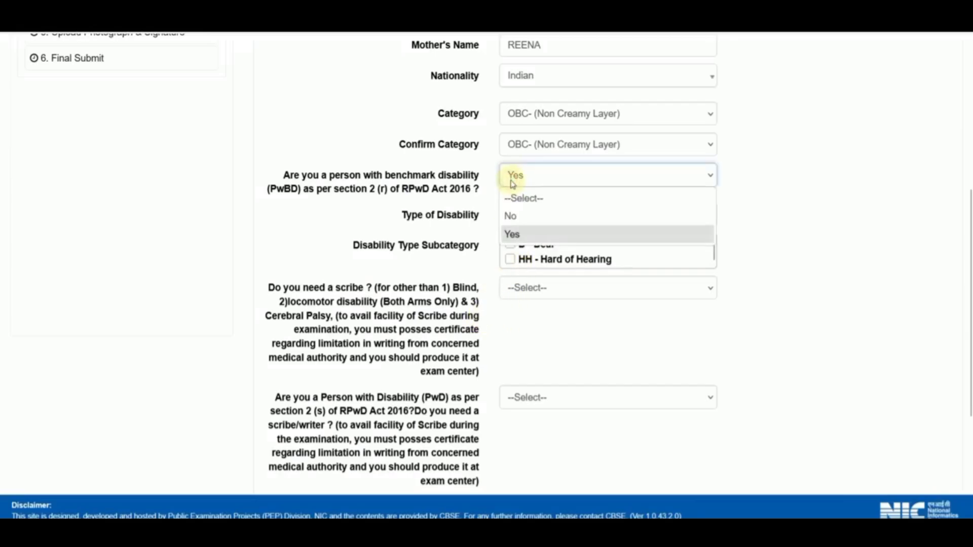
{"action": "left_click", "coordinate": [511, 216]}
{"action": "left_click", "coordinate": [521, 215]}
{"action": "left_click", "coordinate": [517, 273]}
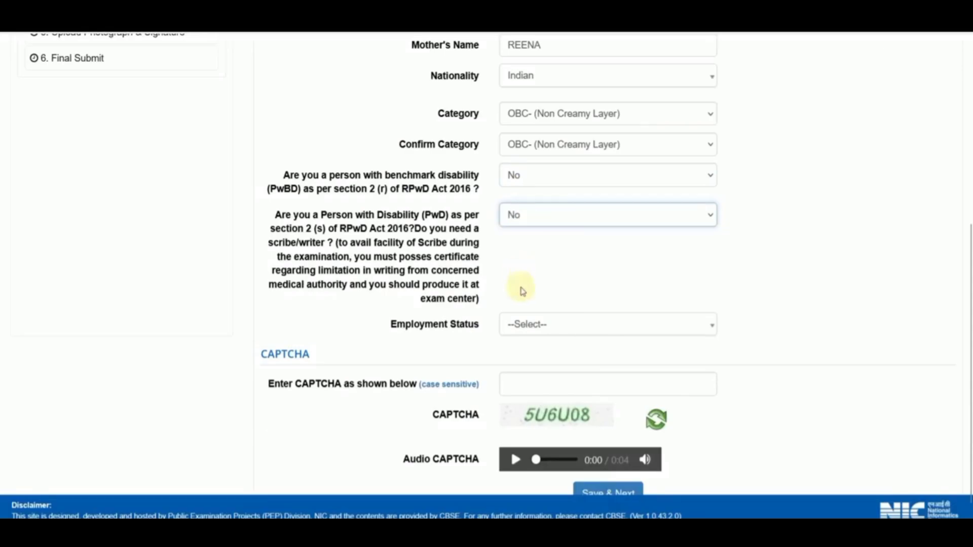
{"action": "left_click", "coordinate": [523, 323]}
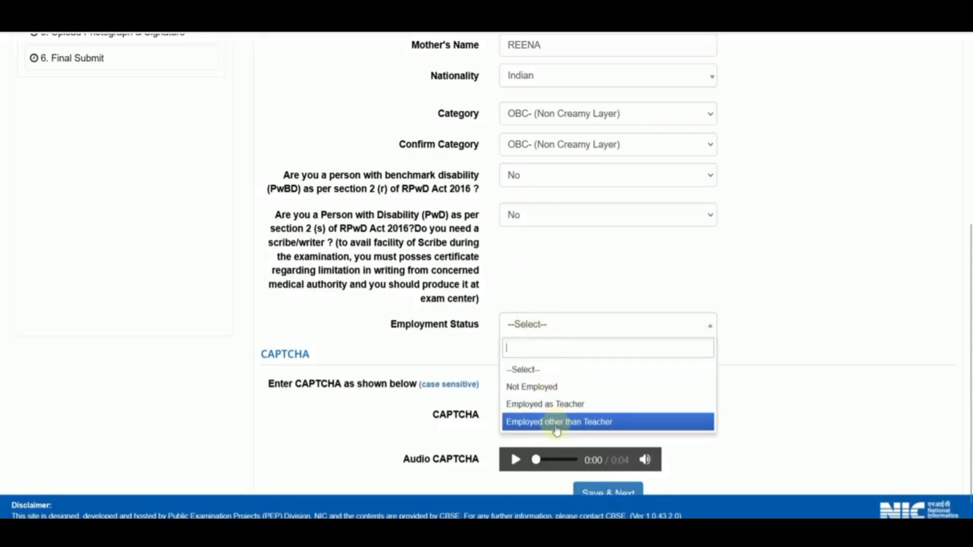
{"action": "left_click", "coordinate": [536, 388]}
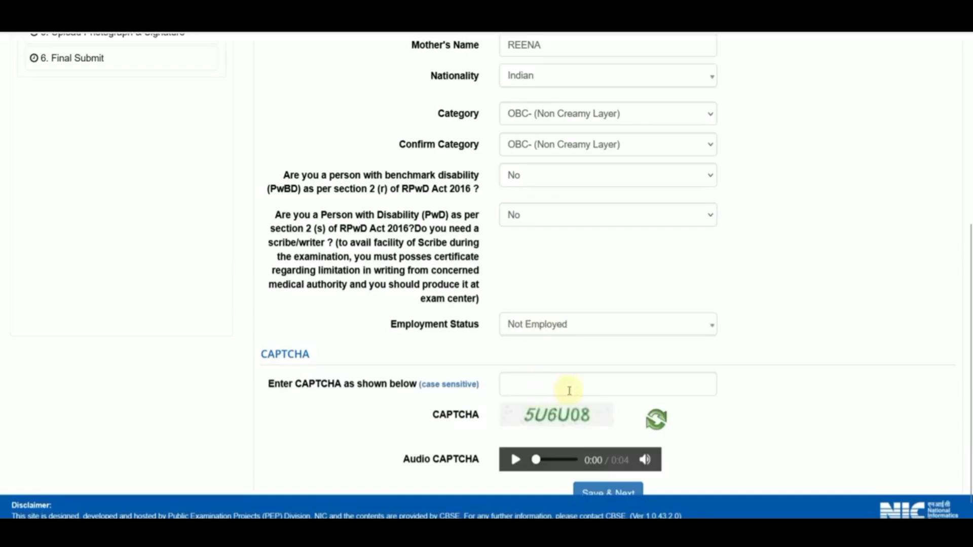
- Enter the displayed CAPTCHA, save the personal details and continue to the Apply For details
{"action": "left_click", "coordinate": [560, 385]}
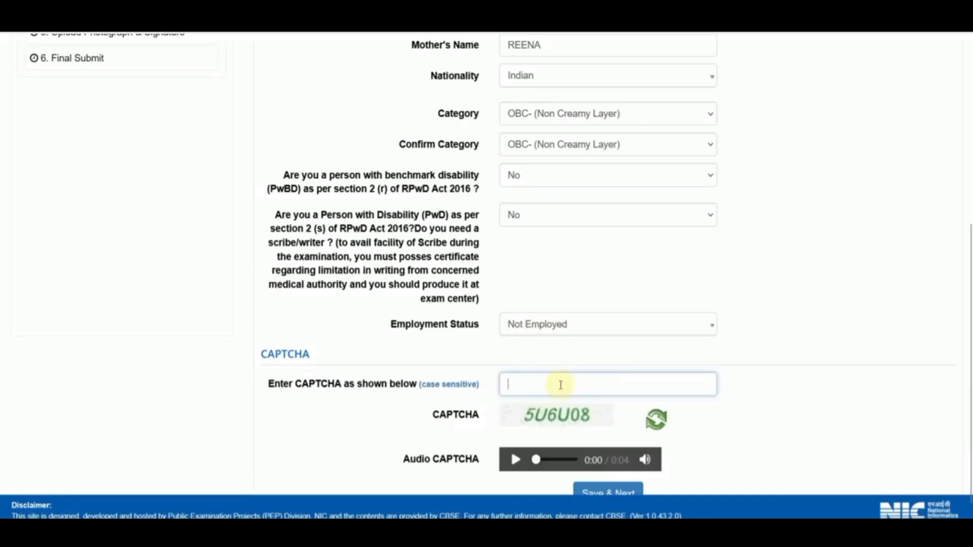
{"action": "type", "text": "5U6U08"}
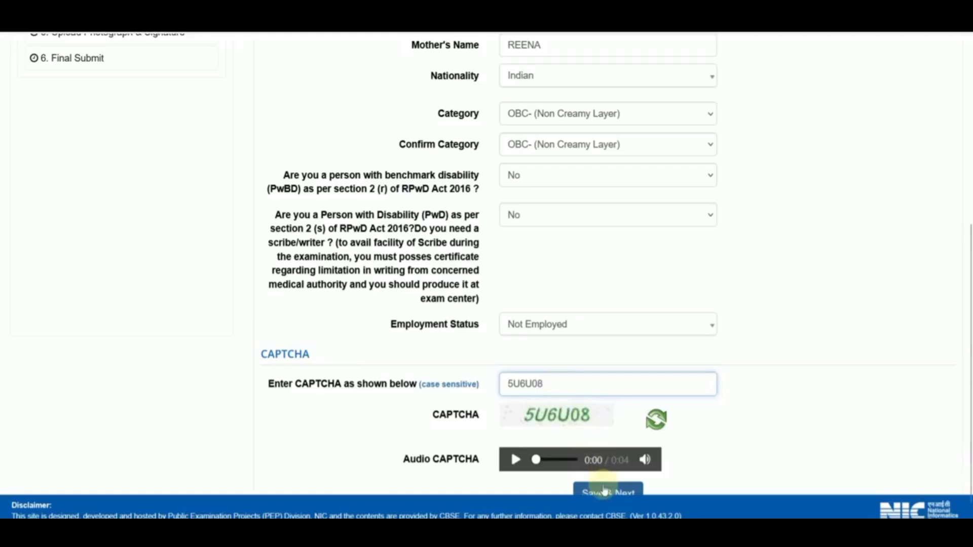
{"action": "left_click", "coordinate": [608, 491]}
{"action": "left_click", "coordinate": [464, 306]}
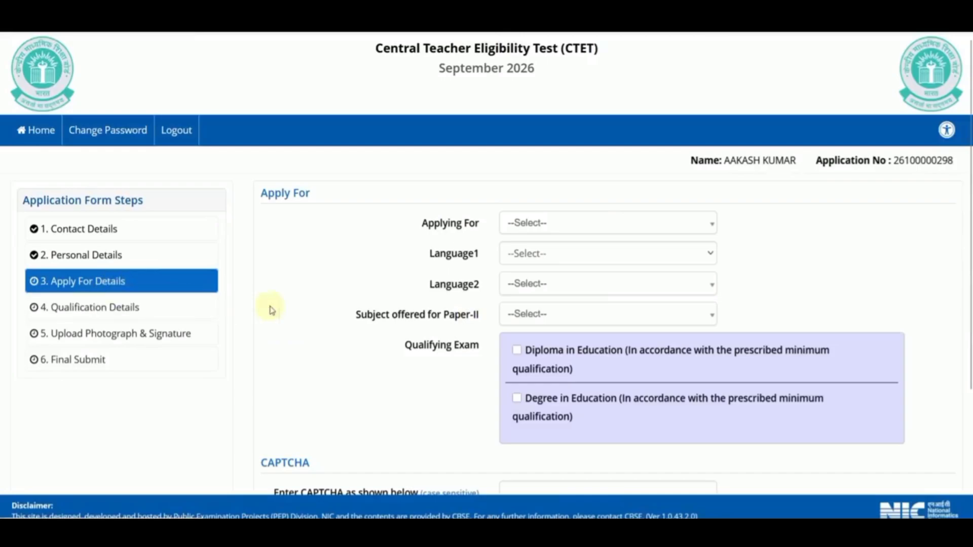
- Try Paper-I (Class I-V) and Paper-II (Class VI-VIII) as the paper being applied for
{"action": "left_click", "coordinate": [517, 232]}
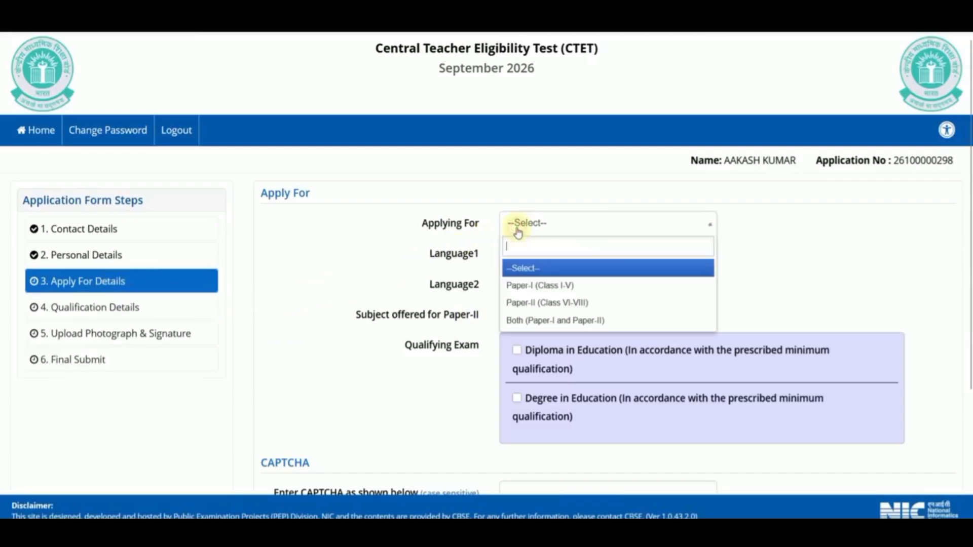
{"action": "left_click", "coordinate": [540, 286]}
{"action": "left_click", "coordinate": [539, 223]}
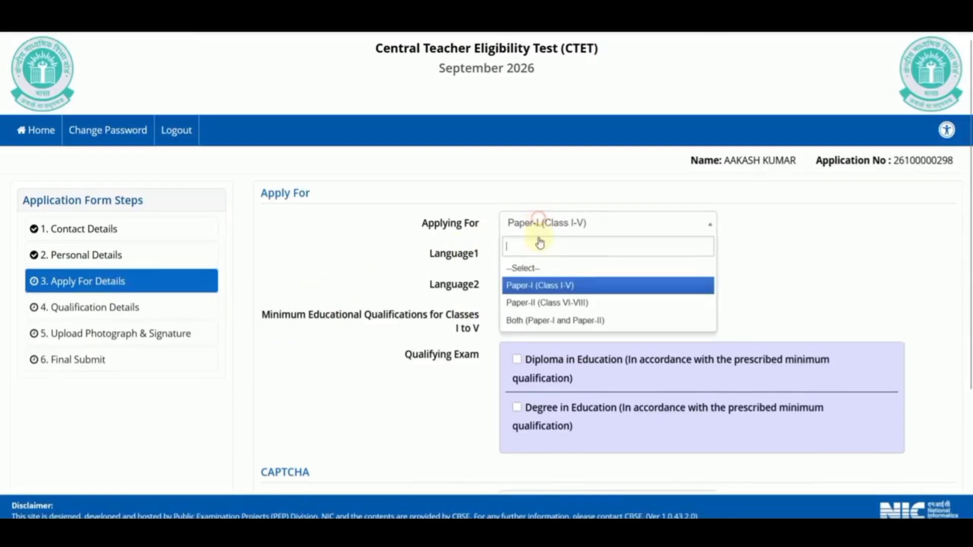
{"action": "left_click", "coordinate": [542, 302]}
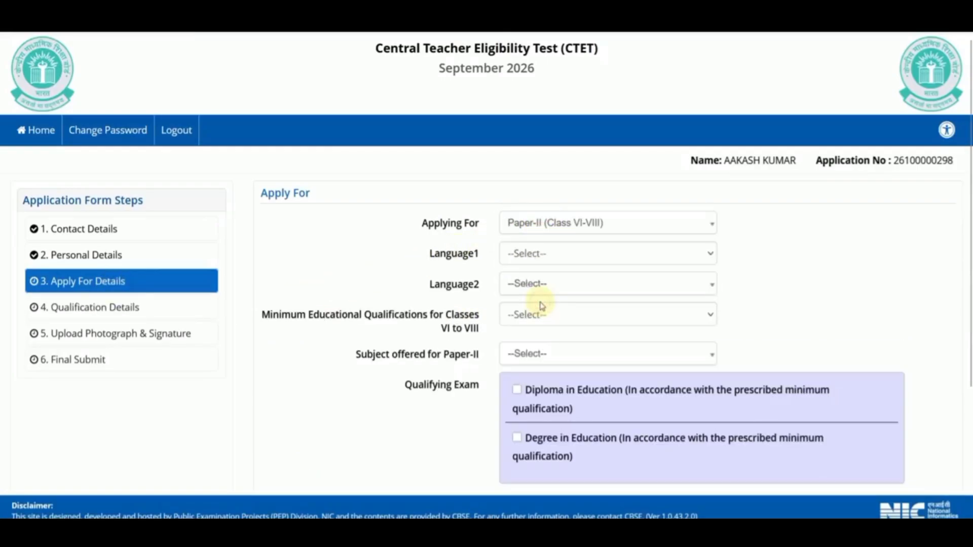
{"action": "left_click", "coordinate": [543, 227]}
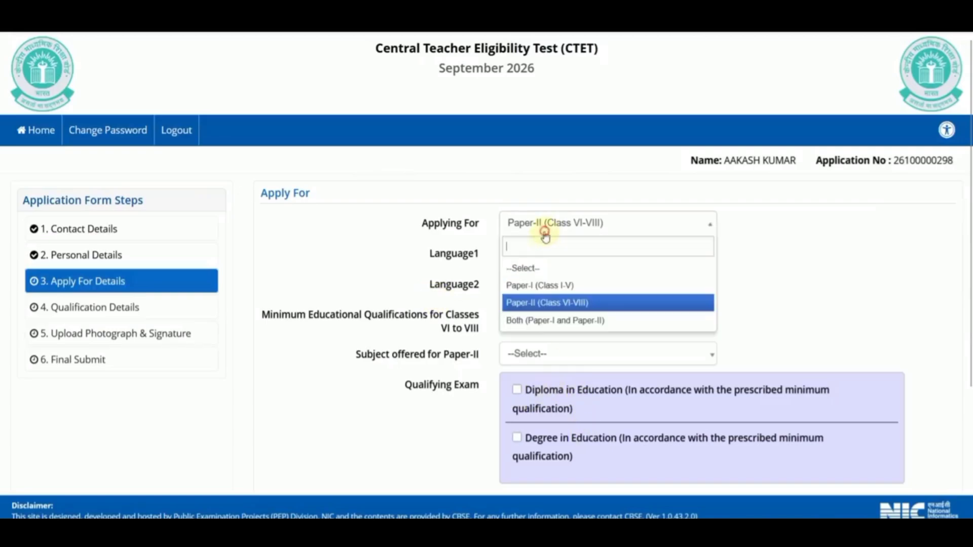
{"action": "left_click", "coordinate": [533, 285]}
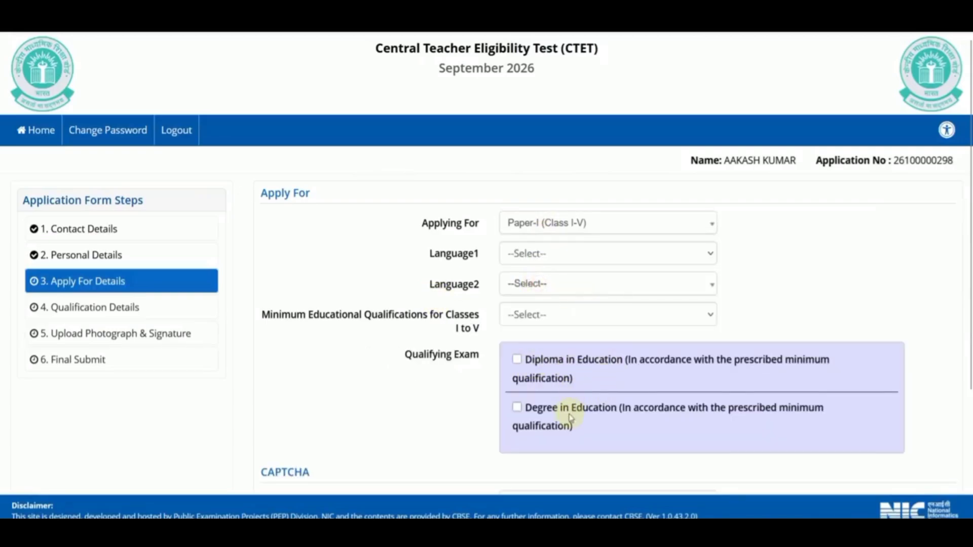
- Apply for Both (Paper-I and Paper-II), with Hindi as Language1 and Sanskrit as Language2
{"action": "left_click", "coordinate": [541, 228]}
{"action": "left_click", "coordinate": [540, 319]}
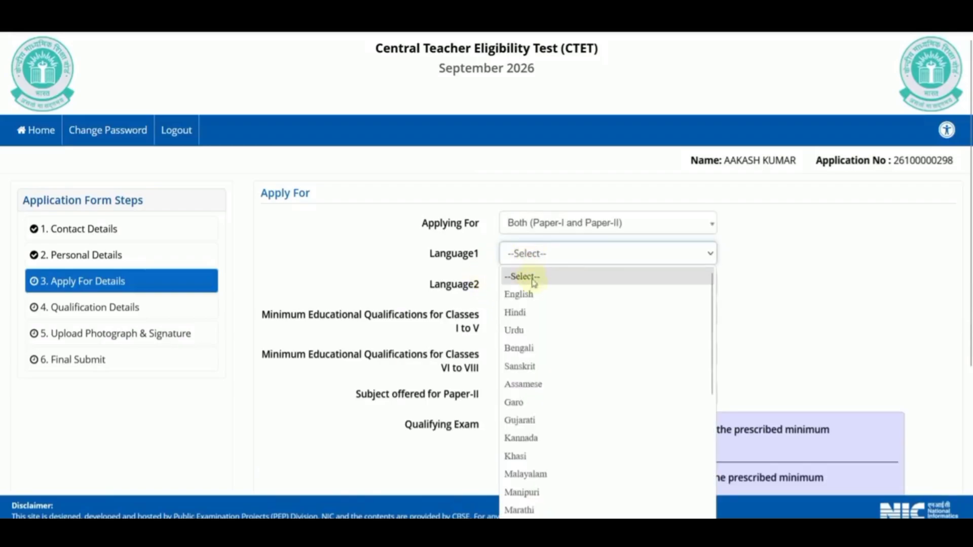
{"action": "left_click", "coordinate": [529, 318]}
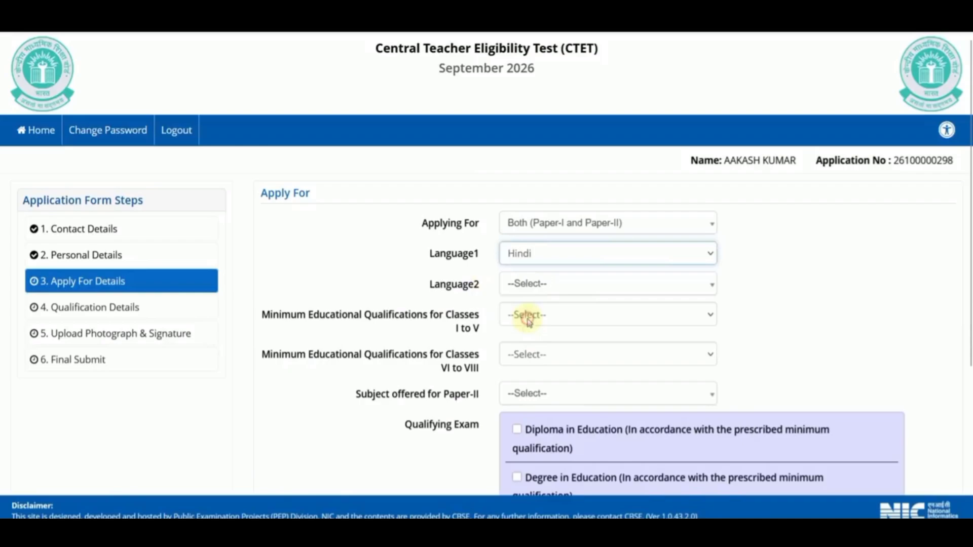
{"action": "left_click", "coordinate": [527, 285]}
{"action": "left_click", "coordinate": [534, 417]}
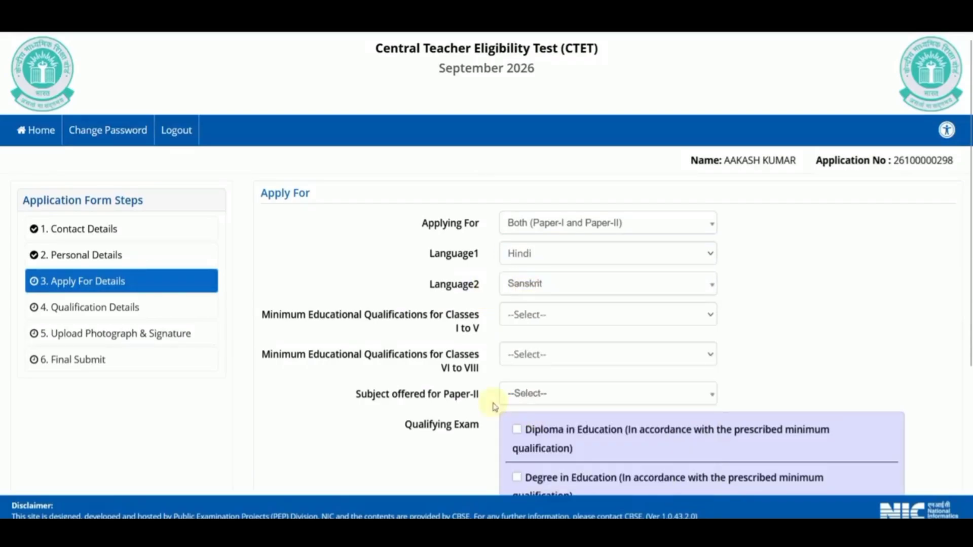
- Review the qualification descriptions for Classes I to V and set the minimum educational qualification to 1
{"action": "scroll", "coordinate": [330, 284], "scroll_direction": "down", "scroll_amount": 2}
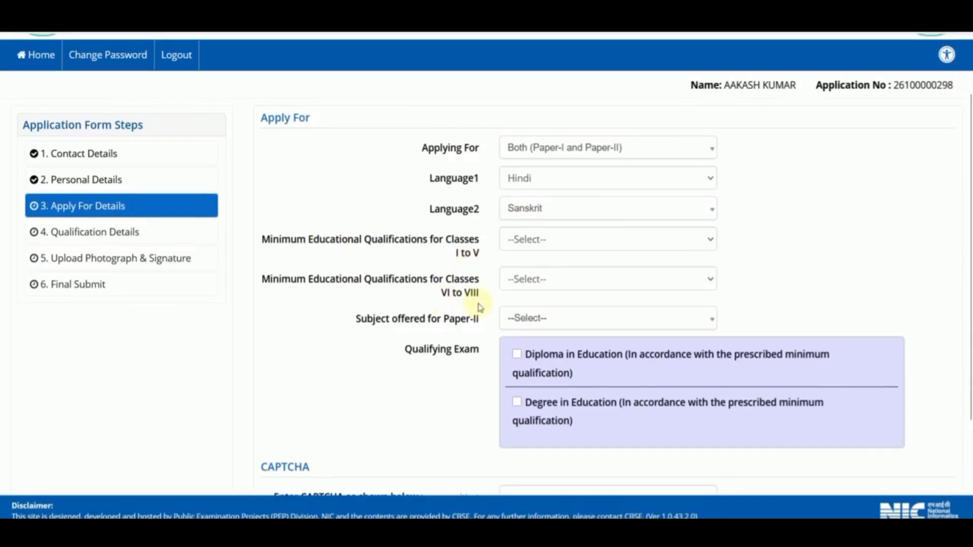
{"action": "left_click", "coordinate": [536, 244]}
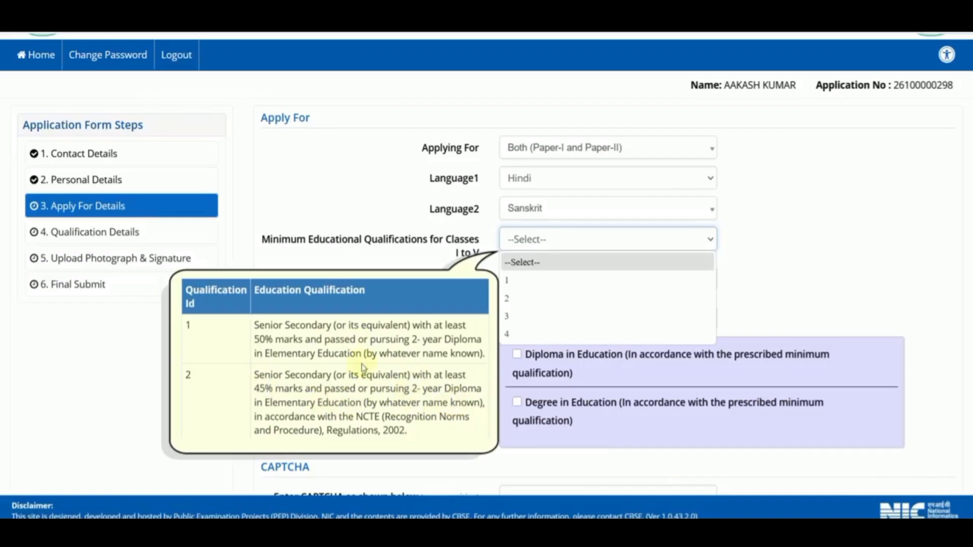
{"action": "left_click", "coordinate": [338, 358]}
{"action": "scroll", "coordinate": [338, 359], "scroll_direction": "down", "scroll_amount": 3}
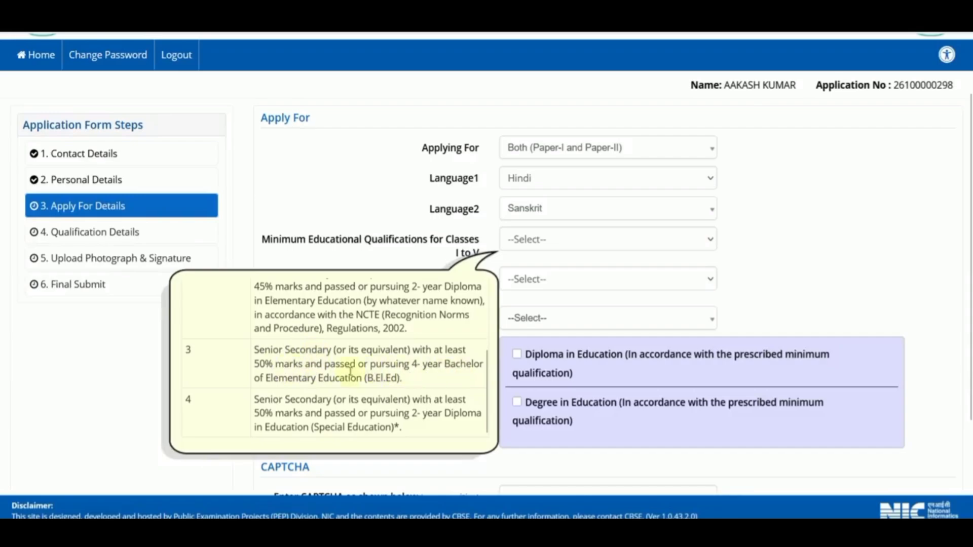
{"action": "scroll", "coordinate": [324, 370], "scroll_direction": "down", "scroll_amount": 3}
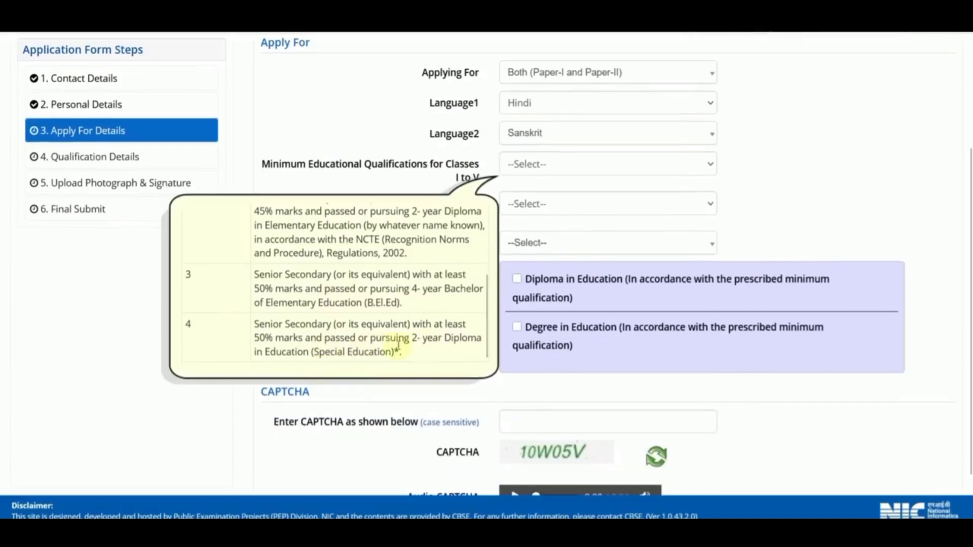
{"action": "scroll", "coordinate": [365, 309], "scroll_direction": "down", "scroll_amount": 3}
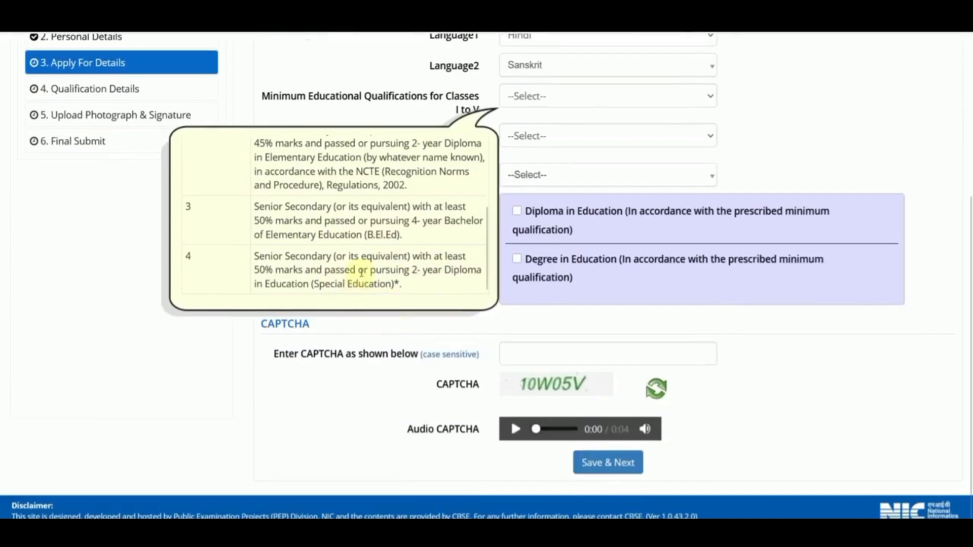
{"action": "scroll", "coordinate": [359, 284], "scroll_direction": "up", "scroll_amount": 3}
{"action": "scroll", "coordinate": [363, 276], "scroll_direction": "up", "scroll_amount": 1}
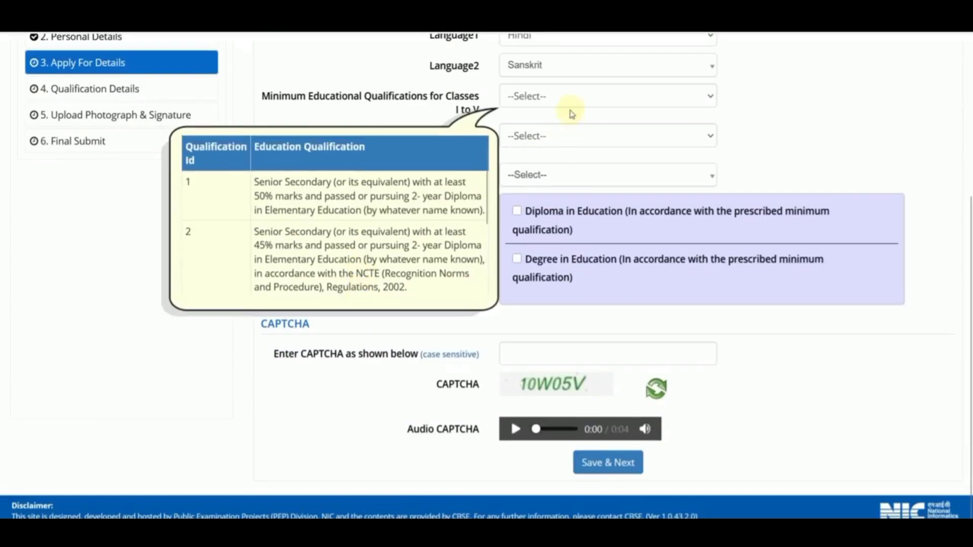
{"action": "left_click", "coordinate": [538, 96]}
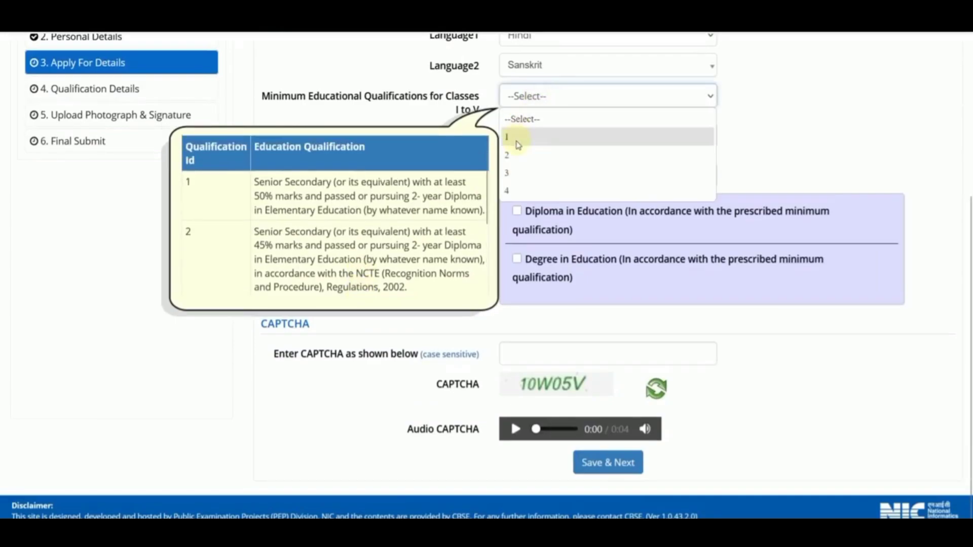
{"action": "left_click", "coordinate": [513, 134]}
- Review the qualification descriptions for Classes VI to VIII and set that minimum educational qualification to 1
{"action": "scroll", "coordinate": [745, 152], "scroll_direction": "up", "scroll_amount": 3}
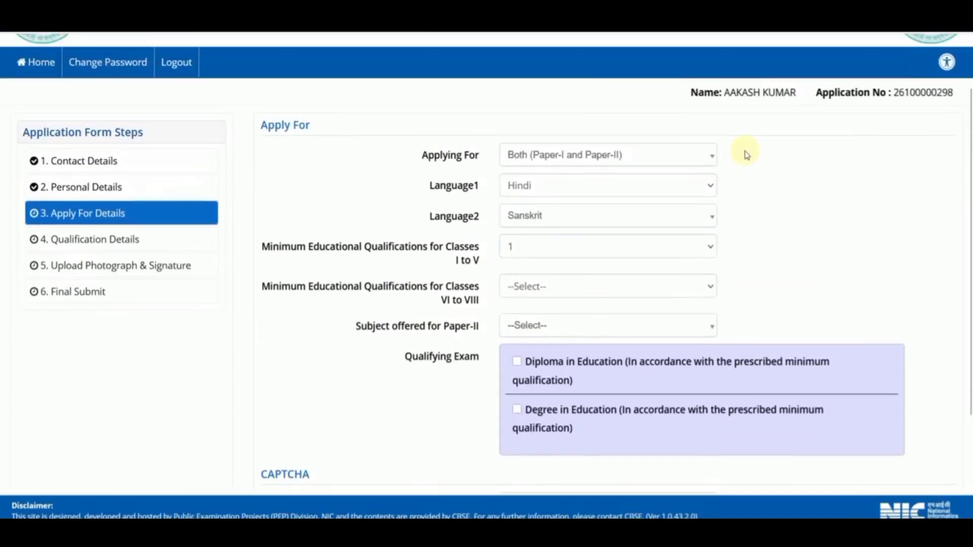
{"action": "left_click", "coordinate": [538, 293]}
{"action": "left_click", "coordinate": [424, 154]}
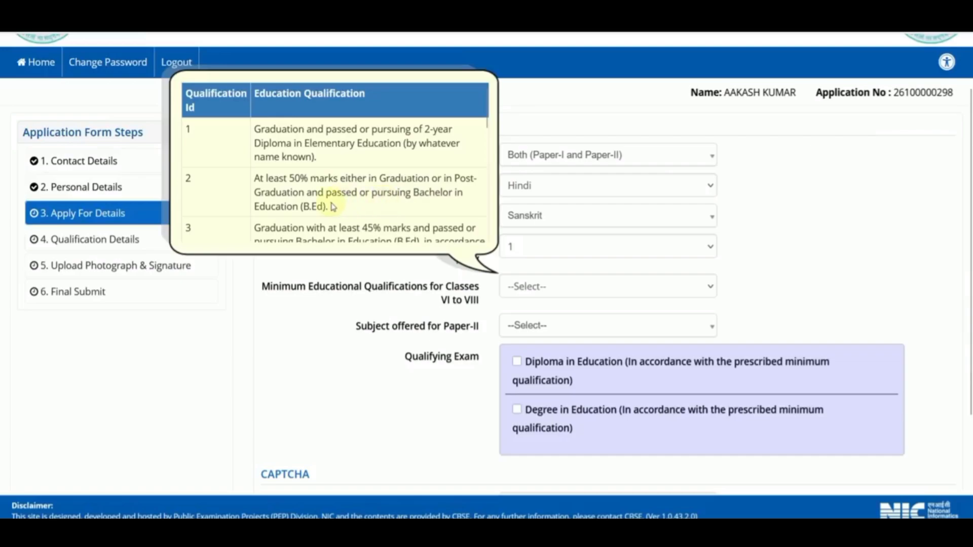
{"action": "scroll", "coordinate": [346, 194], "scroll_direction": "down", "scroll_amount": 2}
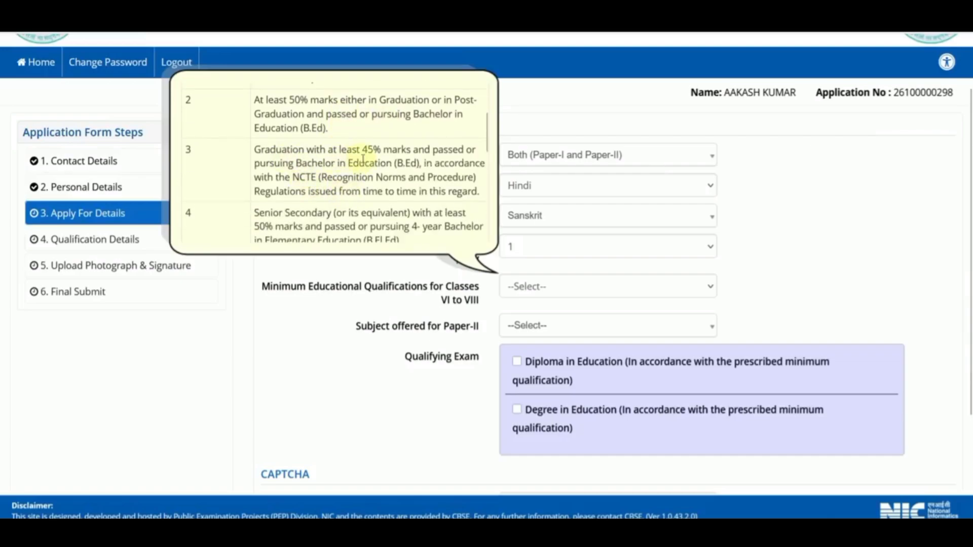
{"action": "scroll", "coordinate": [406, 163], "scroll_direction": "down", "scroll_amount": 2}
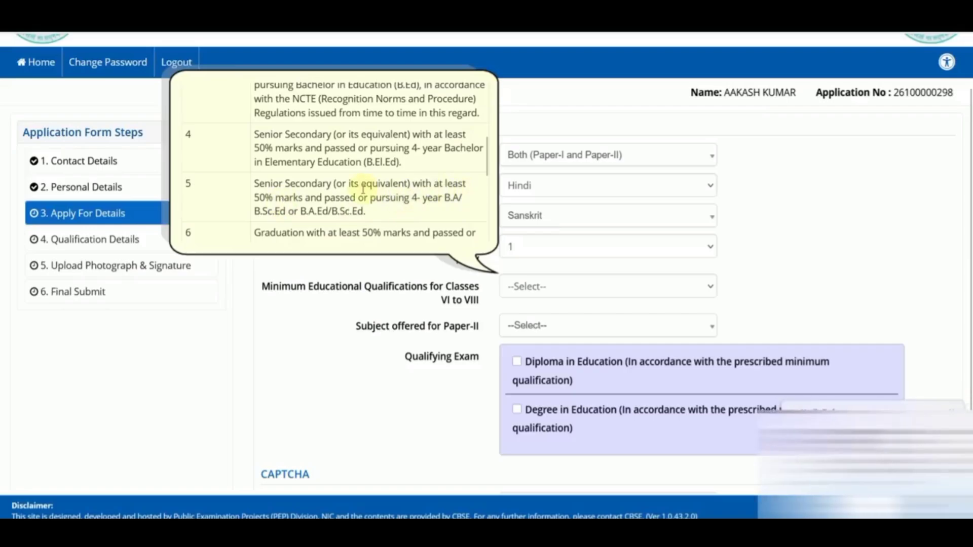
{"action": "scroll", "coordinate": [363, 190], "scroll_direction": "down", "scroll_amount": 2}
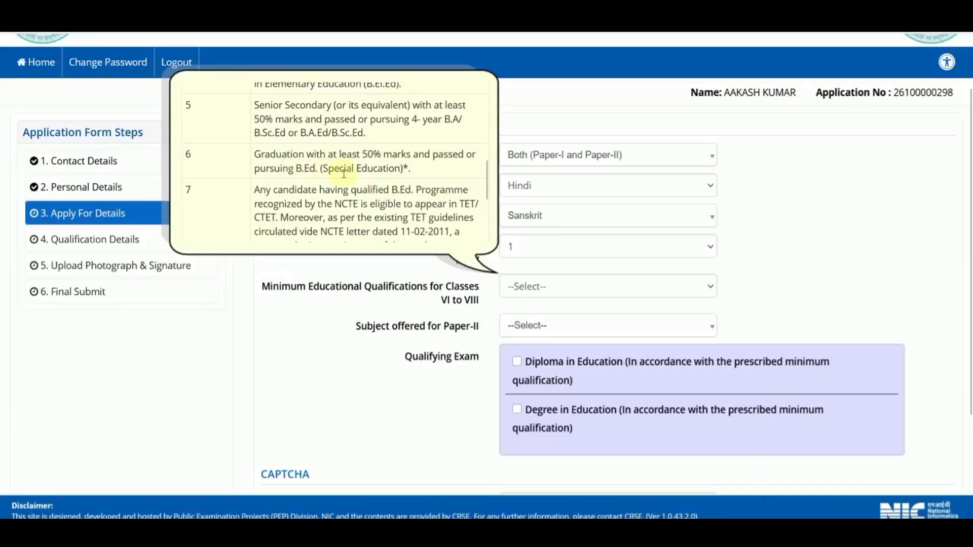
{"action": "scroll", "coordinate": [344, 171], "scroll_direction": "down", "scroll_amount": 2}
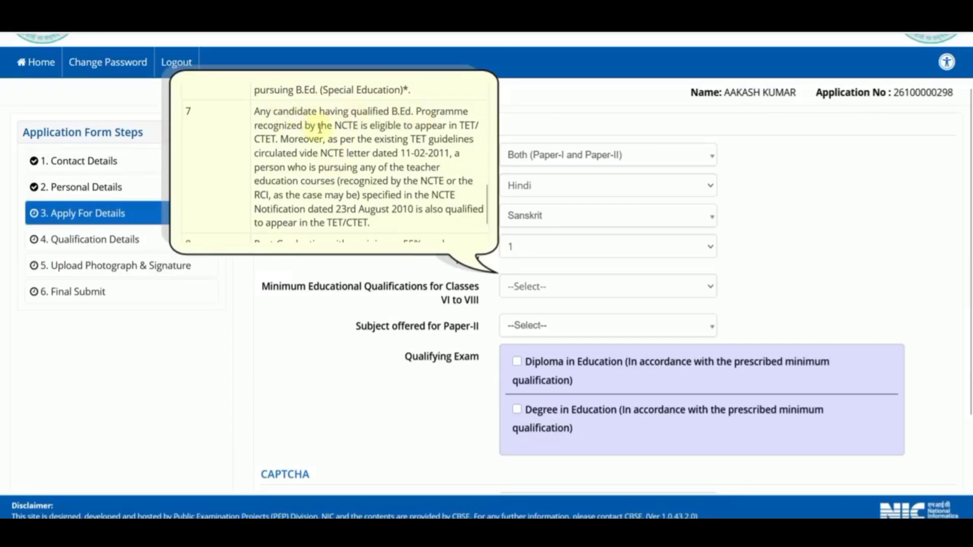
{"action": "scroll", "coordinate": [333, 145], "scroll_direction": "down", "scroll_amount": 2}
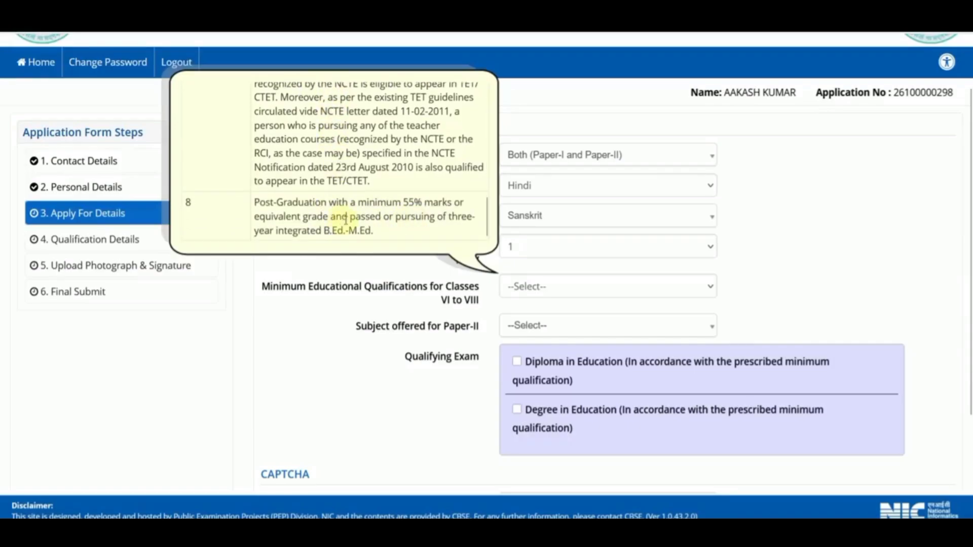
{"action": "scroll", "coordinate": [346, 219], "scroll_direction": "up", "scroll_amount": 15}
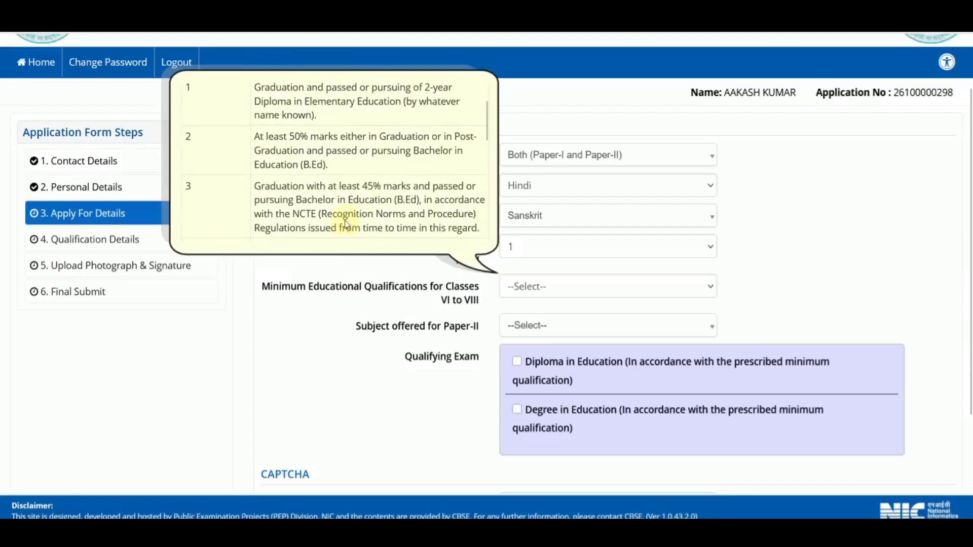
{"action": "scroll", "coordinate": [346, 223], "scroll_direction": "up", "scroll_amount": 2}
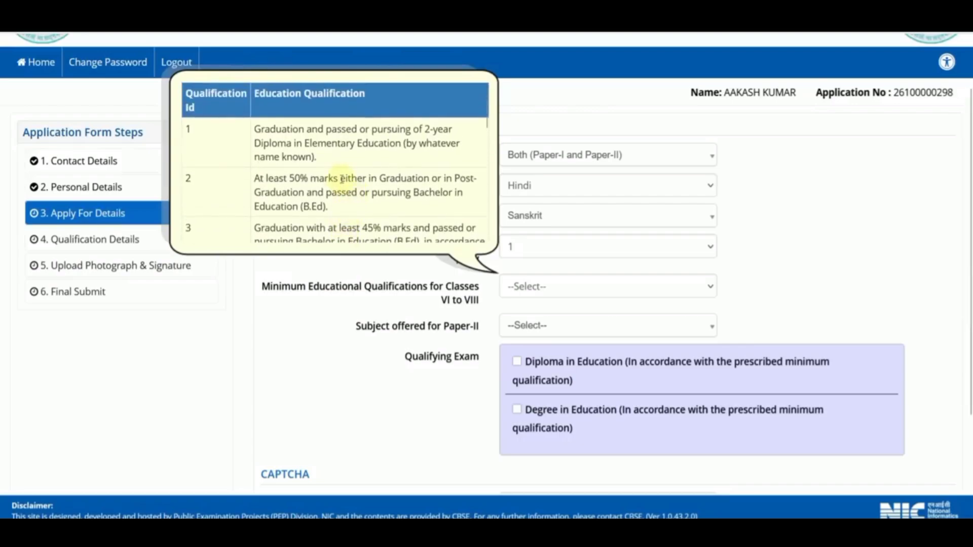
{"action": "left_click", "coordinate": [518, 286]}
{"action": "left_click", "coordinate": [517, 325]}
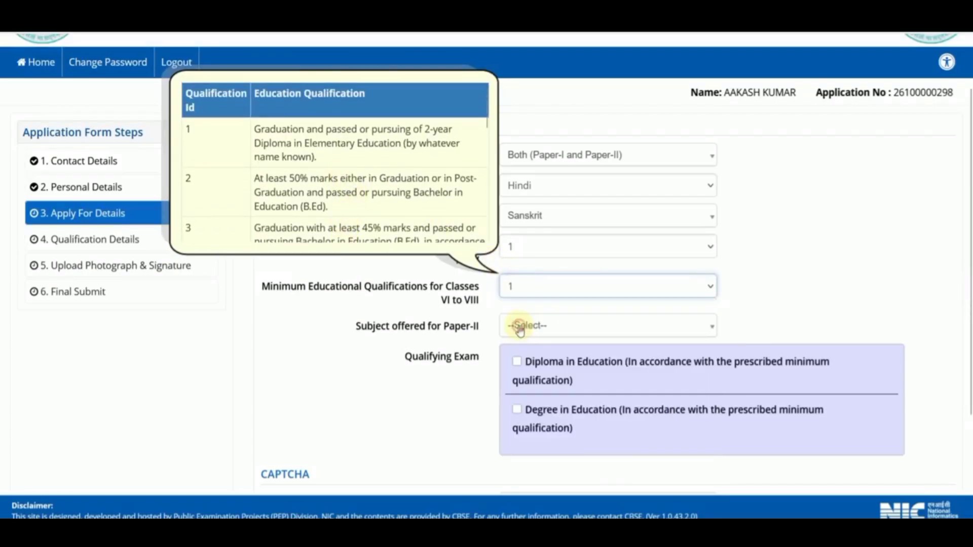
{"action": "left_click", "coordinate": [342, 370]}
- Choose Social Science as the subject offered for Paper-II and mark only Diploma in Education as the qualifying exam
{"action": "scroll", "coordinate": [341, 369], "scroll_direction": "down", "scroll_amount": 2}
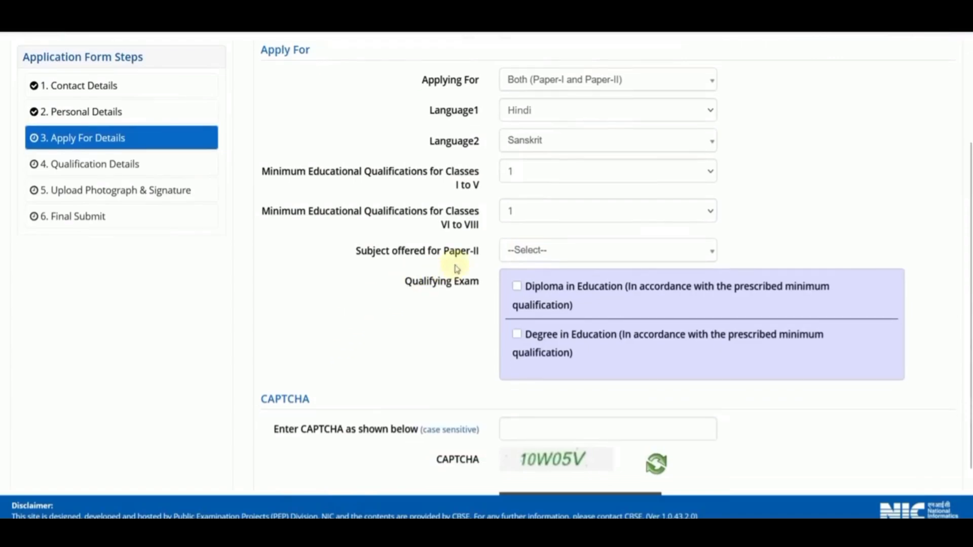
{"action": "left_click", "coordinate": [513, 257]}
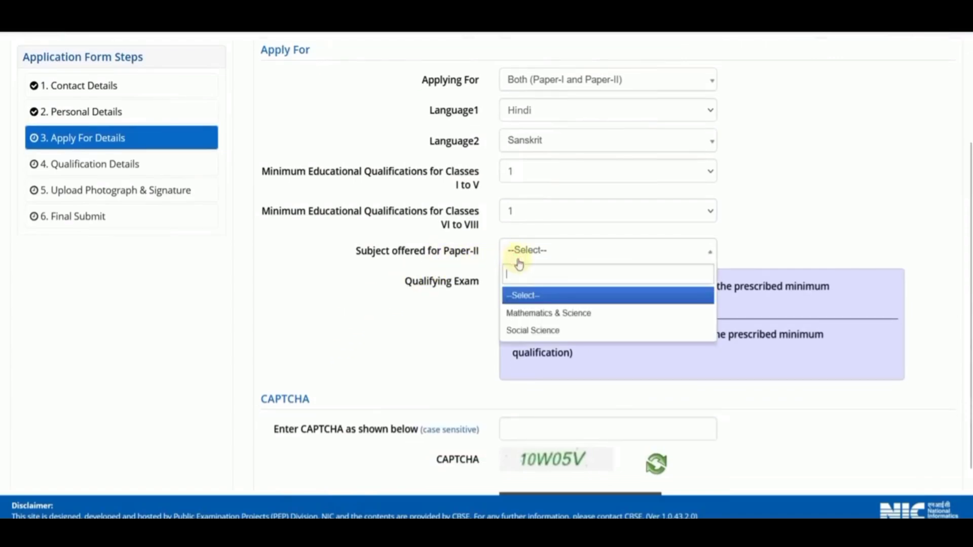
{"action": "left_click", "coordinate": [538, 332]}
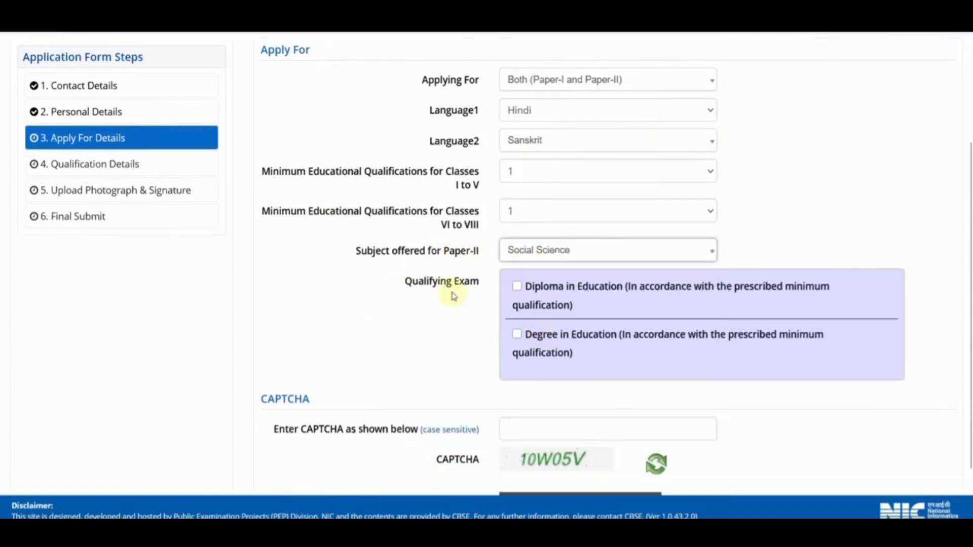
{"action": "scroll", "coordinate": [449, 299], "scroll_direction": "down", "scroll_amount": 2}
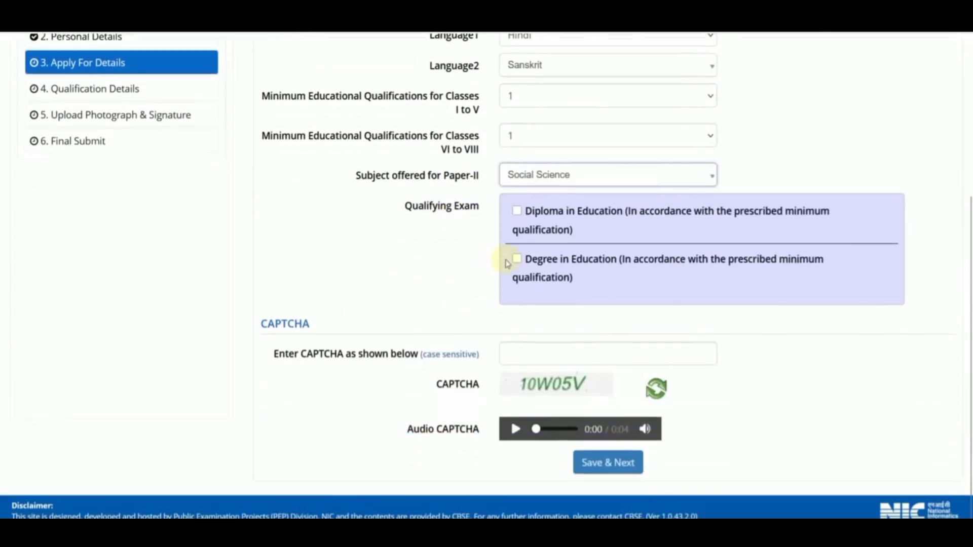
{"action": "left_click", "coordinate": [516, 211]}
{"action": "scroll", "coordinate": [518, 217], "scroll_direction": "up", "scroll_amount": 1}
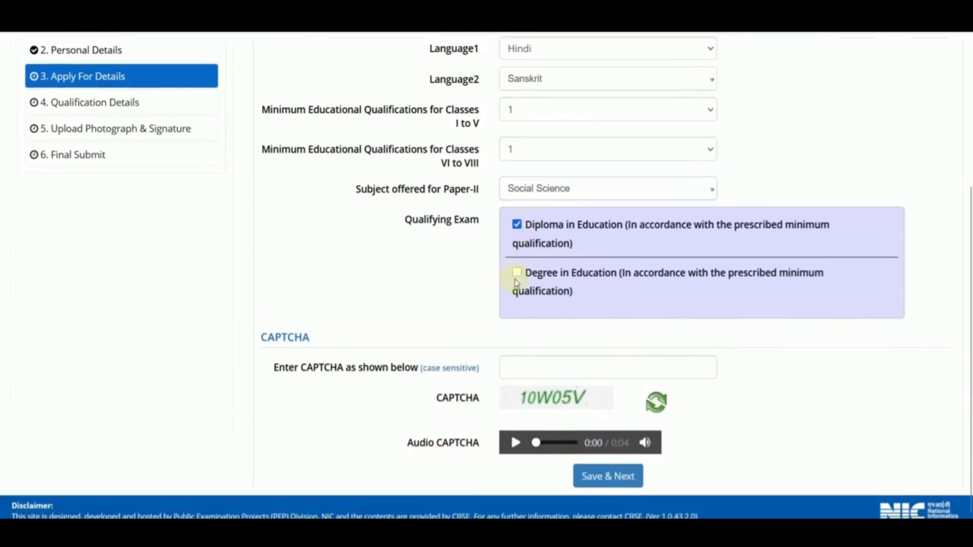
{"action": "left_click", "coordinate": [516, 272]}
{"action": "left_click", "coordinate": [517, 273]}
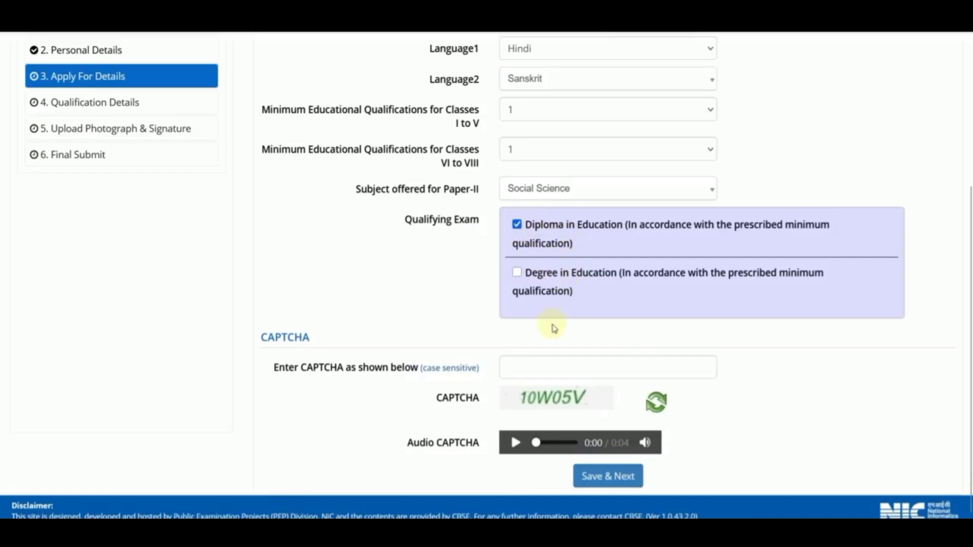
- Enter the displayed CAPTCHA, save the Apply For details and continue to the Qualification Details
{"action": "left_click", "coordinate": [554, 361]}
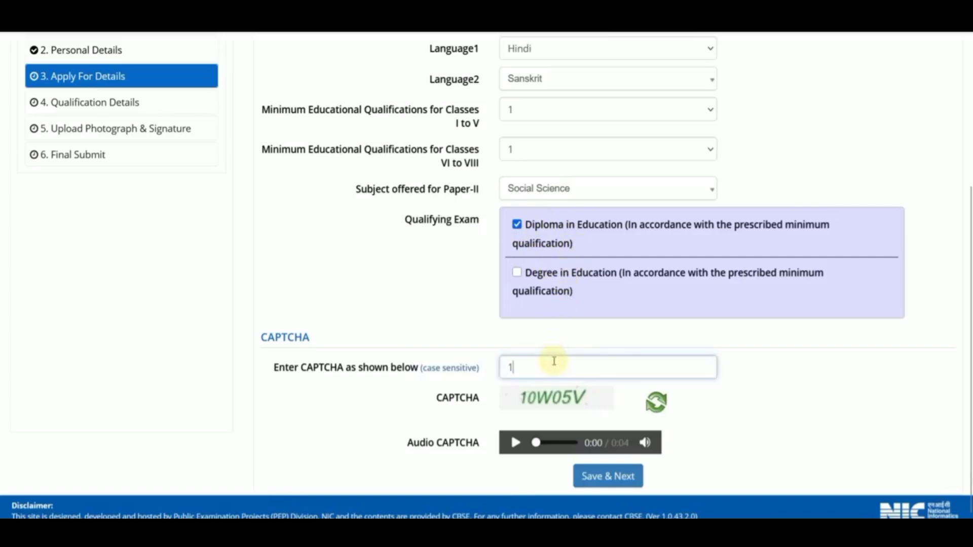
{"action": "type", "text": "10W"}
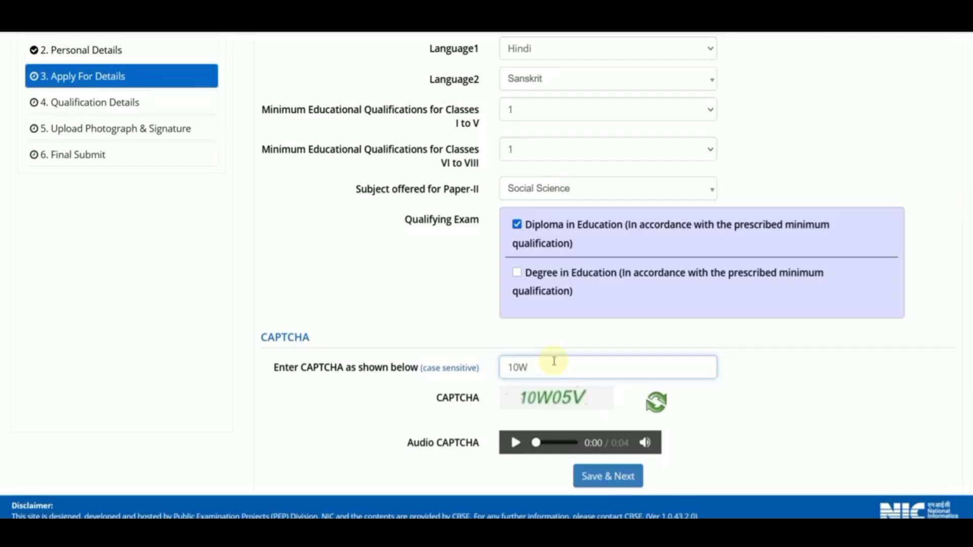
{"action": "type", "text": "05V"}
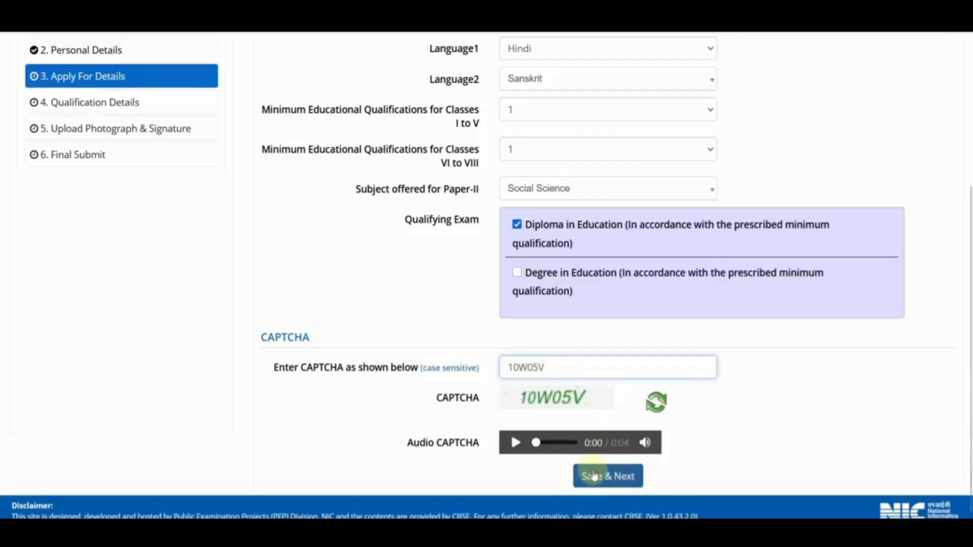
{"action": "left_click", "coordinate": [591, 474]}
{"action": "left_click", "coordinate": [469, 308]}
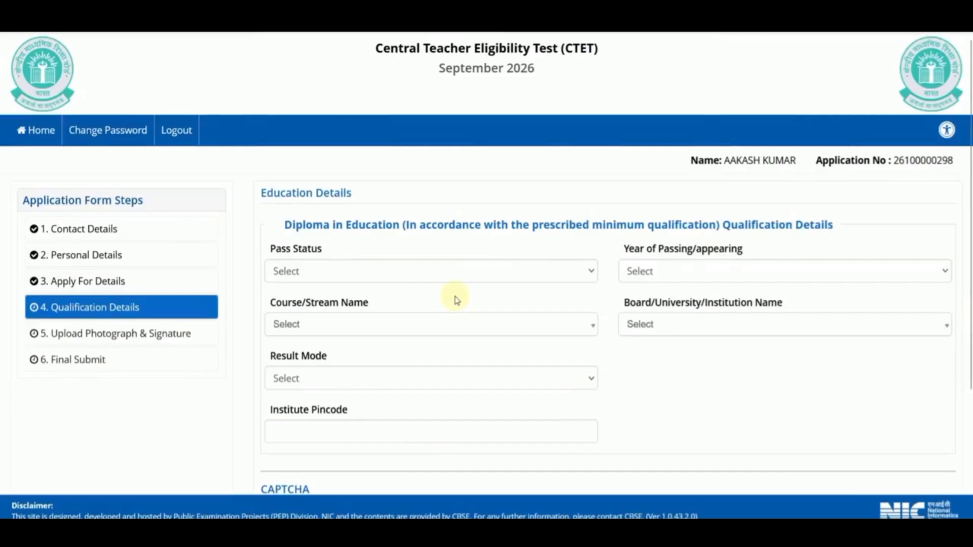
- Set the Diploma in Education pass status to Appearing, the year to 2027 and the course to Education/Elementry Education etc
{"action": "scroll", "coordinate": [356, 195], "scroll_direction": "down", "scroll_amount": 2}
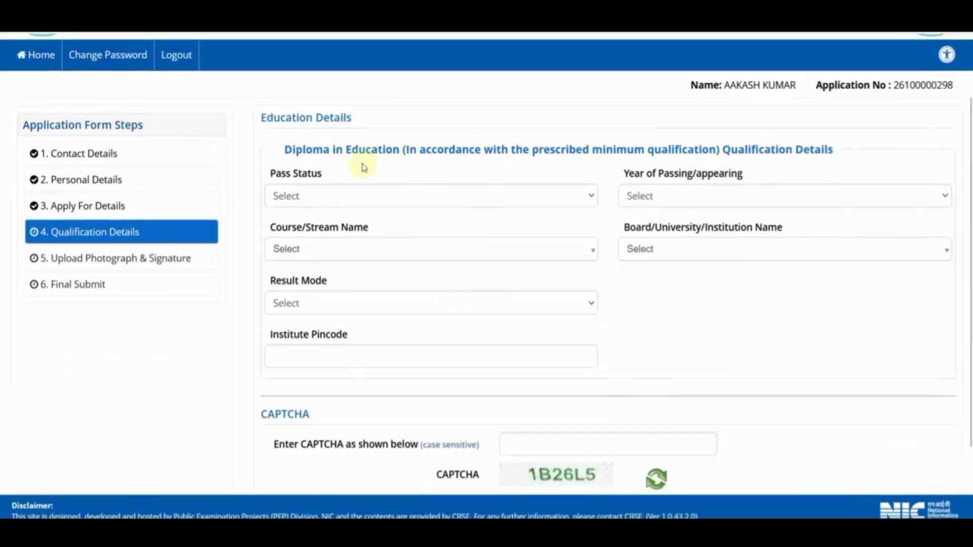
{"action": "left_click", "coordinate": [372, 196]}
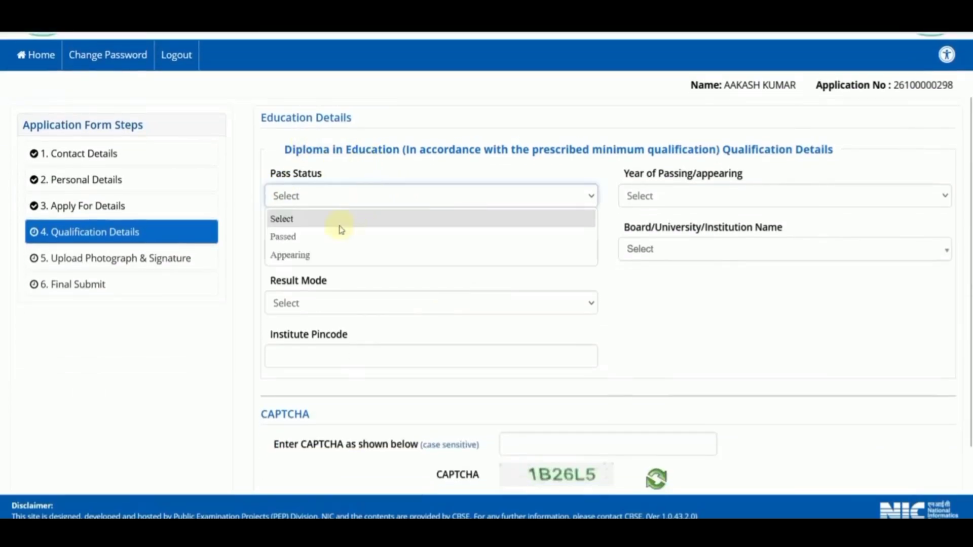
{"action": "left_click", "coordinate": [315, 255]}
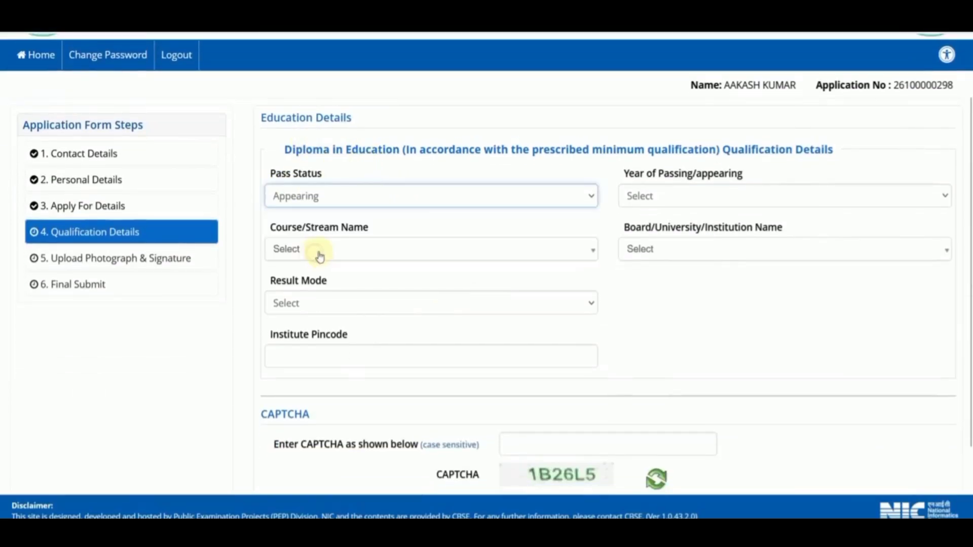
{"action": "left_click", "coordinate": [654, 199]}
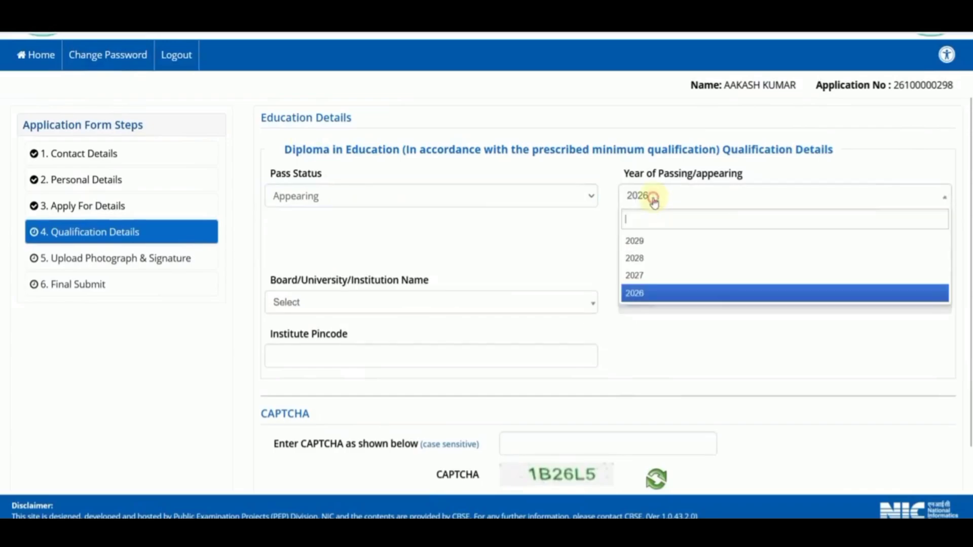
{"action": "left_click", "coordinate": [645, 277]}
{"action": "left_click", "coordinate": [655, 250]}
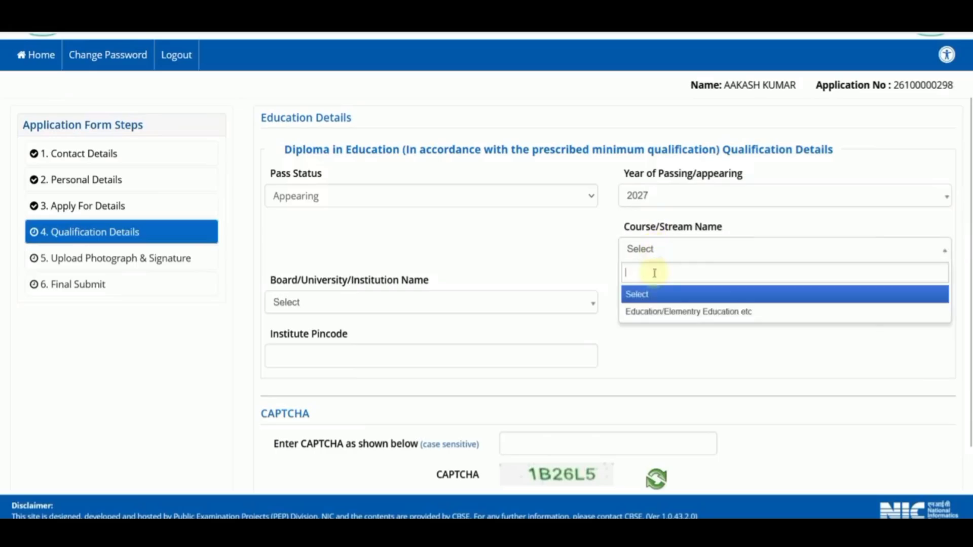
{"action": "left_click", "coordinate": [655, 311]}
- Look at the diploma's Board/University/Institution choices, the Institute Pincode field and the Pass Status options
{"action": "scroll", "coordinate": [406, 229], "scroll_direction": "down", "scroll_amount": 2}
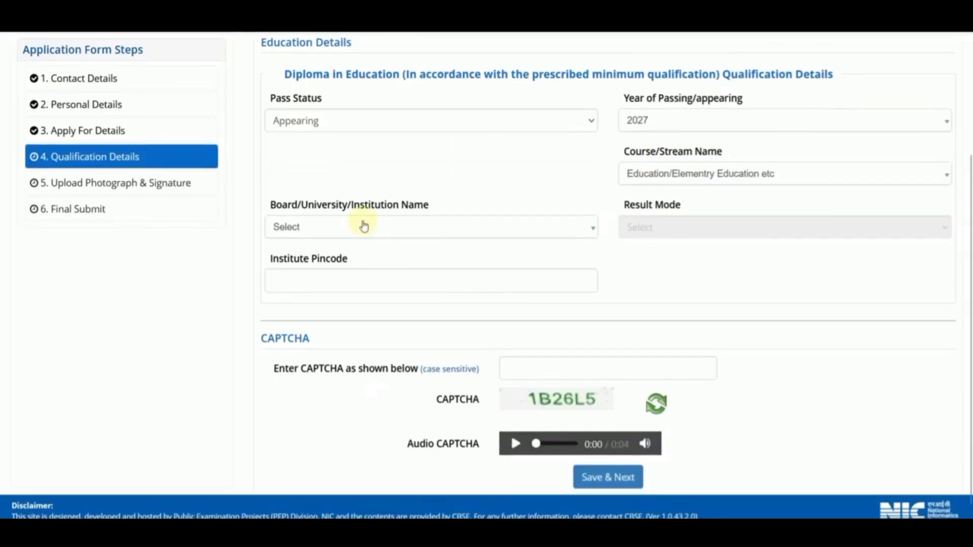
{"action": "left_click", "coordinate": [363, 226]}
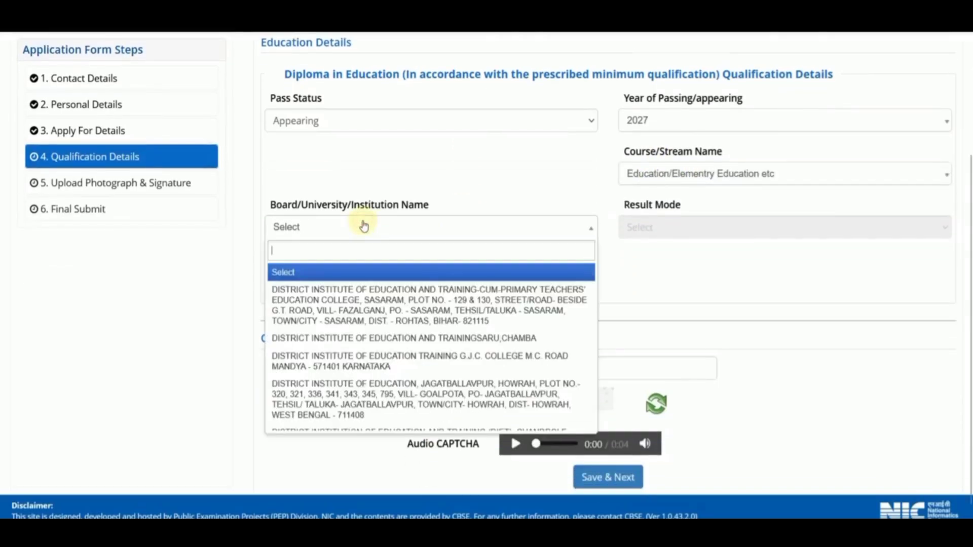
{"action": "left_click", "coordinate": [691, 289]}
{"action": "left_click", "coordinate": [299, 283]}
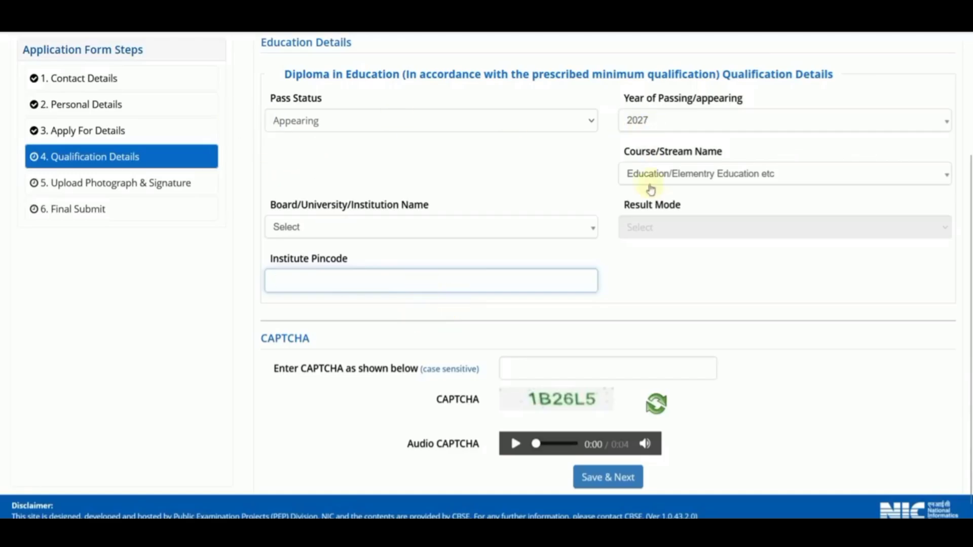
{"action": "left_click", "coordinate": [311, 126]}
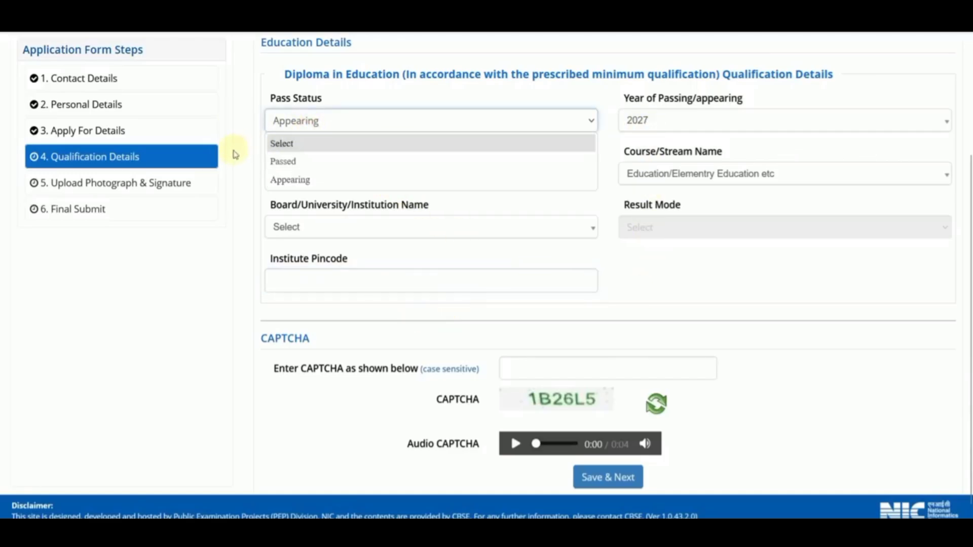
- Return to the Apply For details and add Degree in Education as a second qualifying exam
{"action": "left_click", "coordinate": [100, 135]}
{"action": "scroll", "coordinate": [583, 365], "scroll_direction": "down", "scroll_amount": 1}
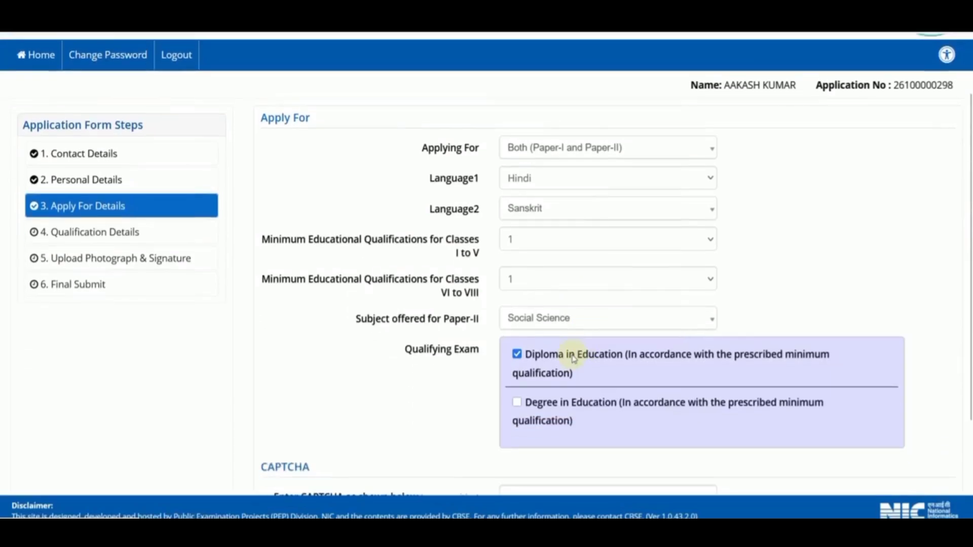
{"action": "left_click", "coordinate": [518, 403]}
{"action": "scroll", "coordinate": [613, 404], "scroll_direction": "down", "scroll_amount": 2}
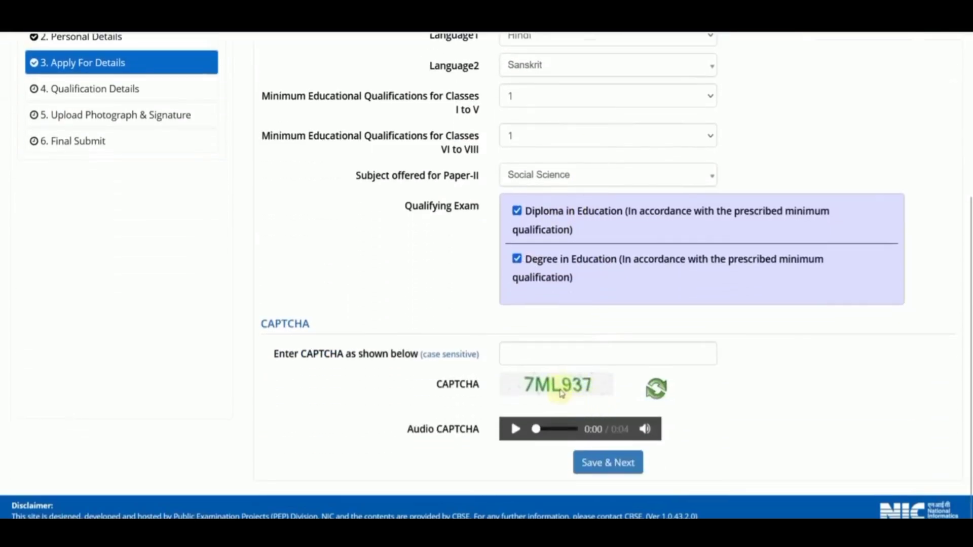
- Enter the new CAPTCHA, save the revised Apply For details and proceed to the diploma and degree qualification sections
{"action": "left_click", "coordinate": [548, 363]}
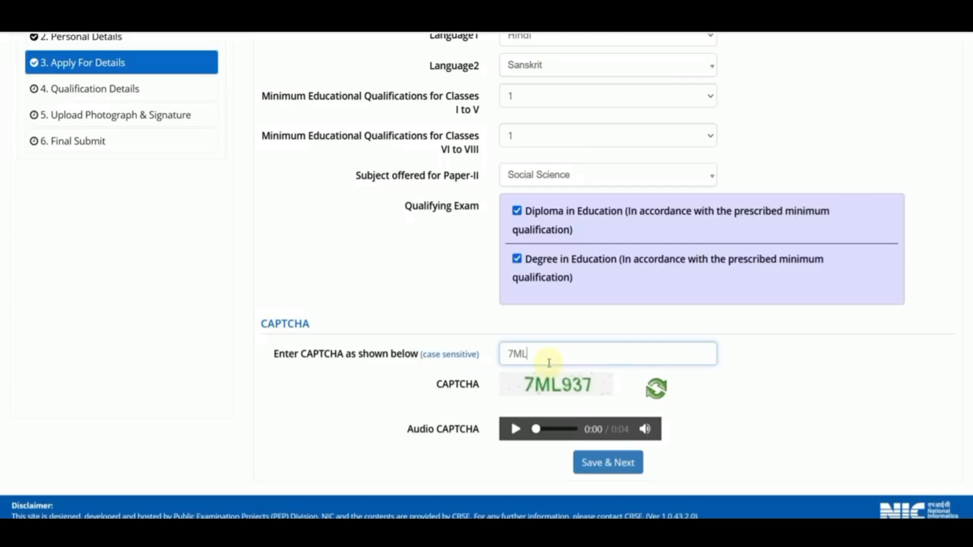
{"action": "type", "text": "7ML937"}
{"action": "left_click", "coordinate": [608, 462]}
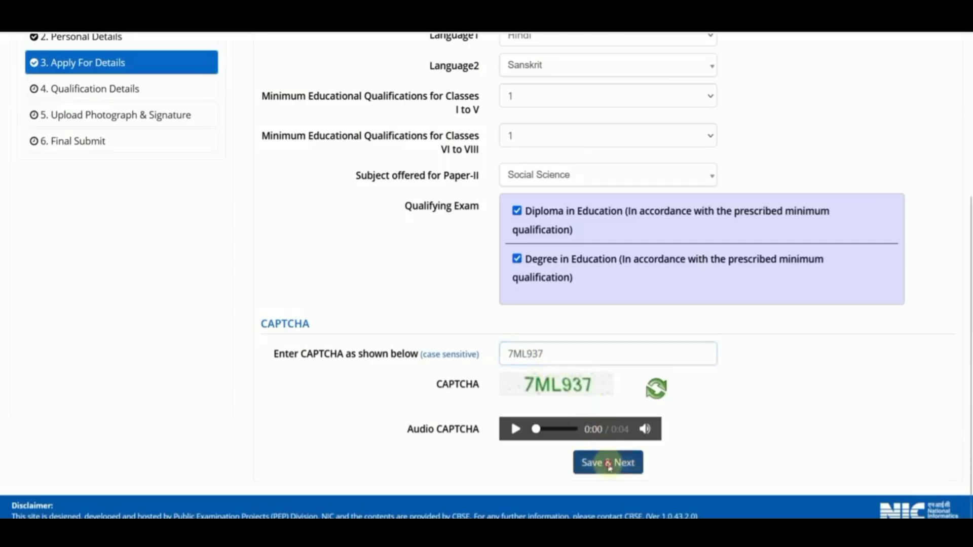
{"action": "left_click", "coordinate": [474, 317]}
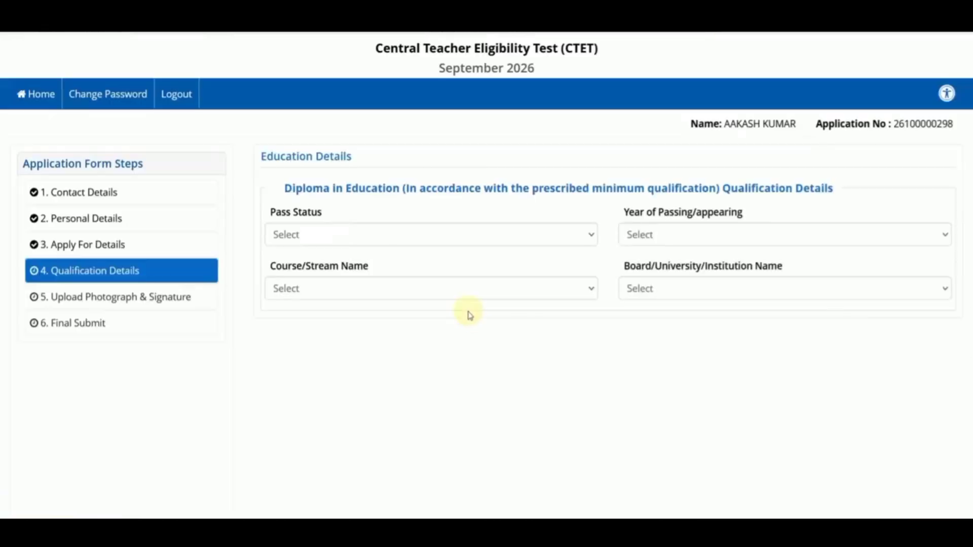
{"action": "scroll", "coordinate": [465, 313], "scroll_direction": "down", "scroll_amount": 1}
{"action": "scroll", "coordinate": [465, 312], "scroll_direction": "down", "scroll_amount": 2}
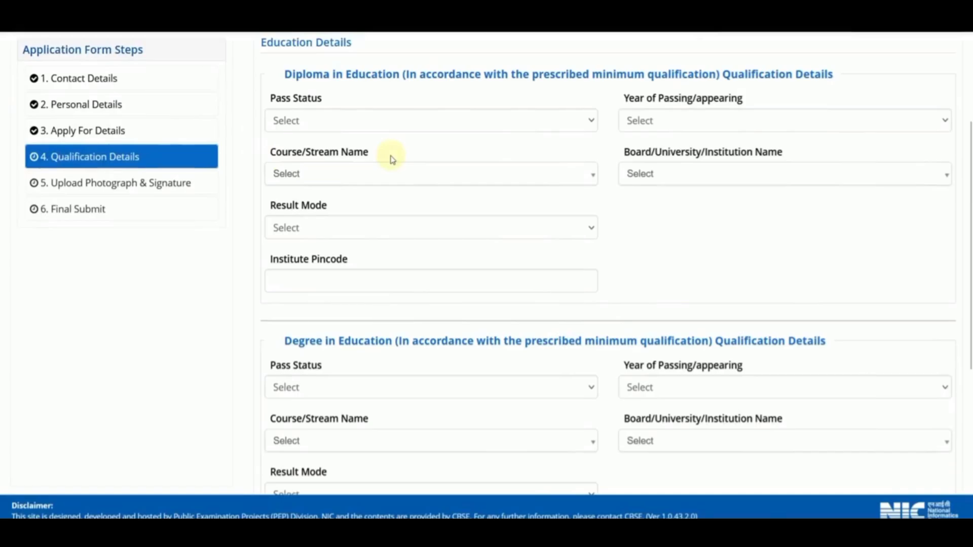
- Set the Degree in Education pass status to Appearing and its year of passing/appearing to 2026
{"action": "scroll", "coordinate": [392, 159], "scroll_direction": "down", "scroll_amount": 3}
{"action": "left_click", "coordinate": [334, 235]}
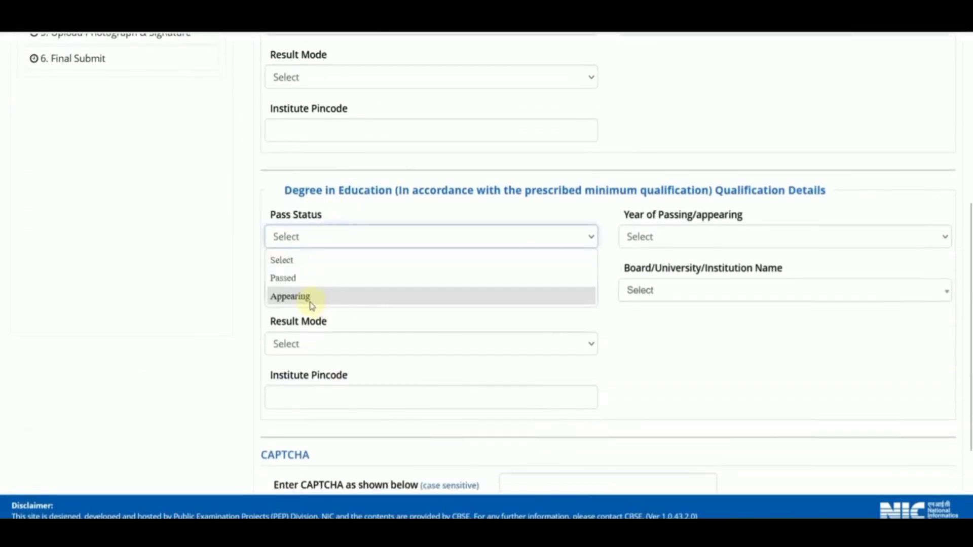
{"action": "left_click", "coordinate": [311, 303]}
{"action": "left_click", "coordinate": [665, 238]}
{"action": "left_click", "coordinate": [659, 276]}
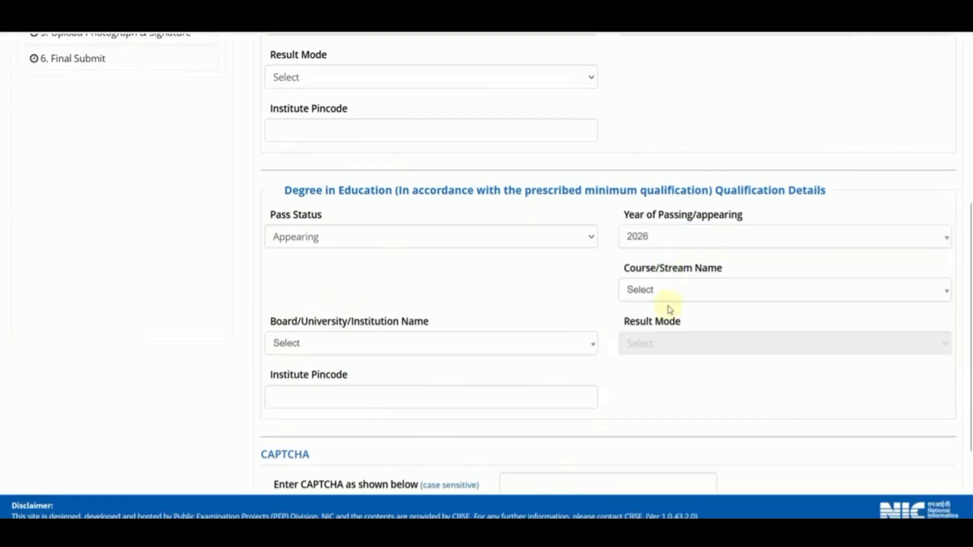
{"action": "left_click", "coordinate": [654, 245]}
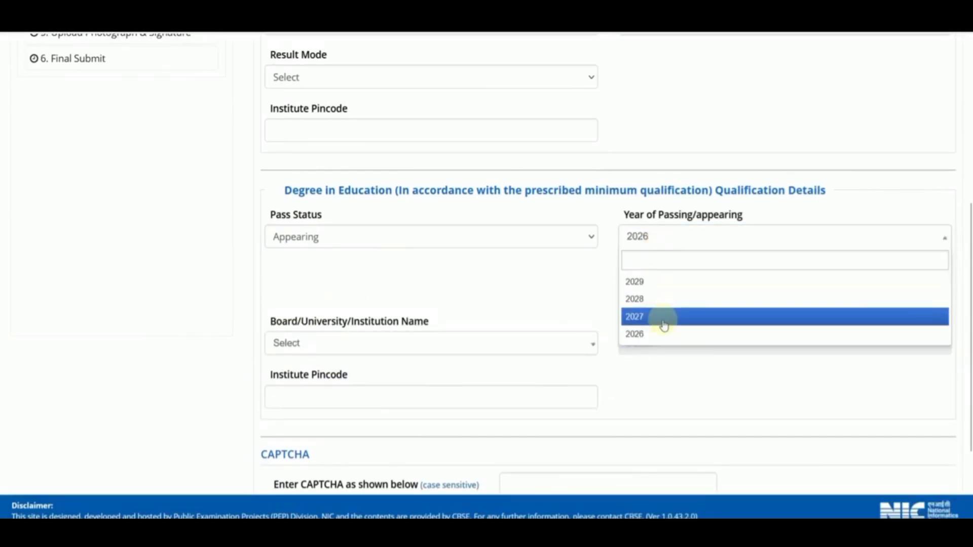
{"action": "left_click", "coordinate": [556, 280]}
- Look at the degree's Course/Stream and Board/University/Institution choices and its Institute Pincode field
{"action": "left_click", "coordinate": [643, 297]}
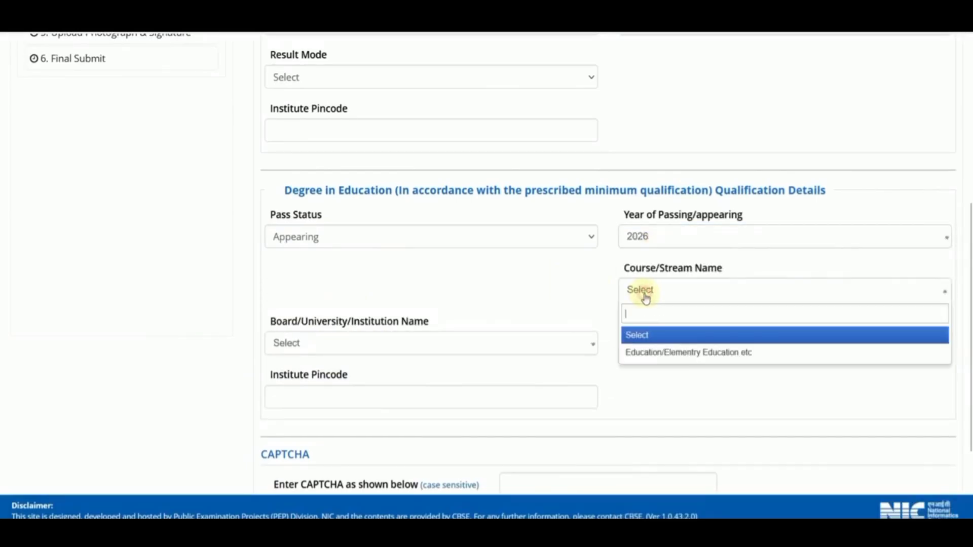
{"action": "left_click", "coordinate": [536, 277]}
{"action": "scroll", "coordinate": [496, 276], "scroll_direction": "down", "scroll_amount": 2}
{"action": "left_click", "coordinate": [360, 269]}
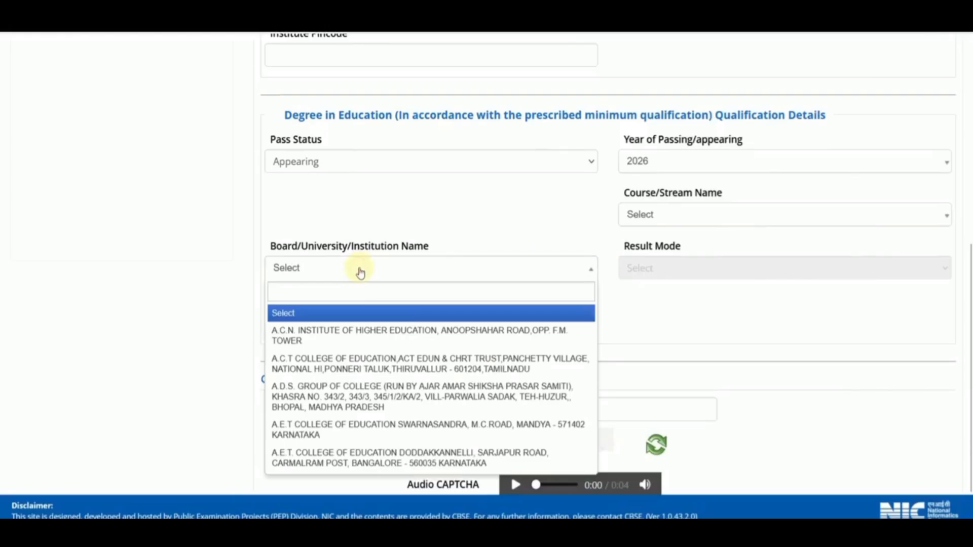
{"action": "left_click", "coordinate": [498, 228]}
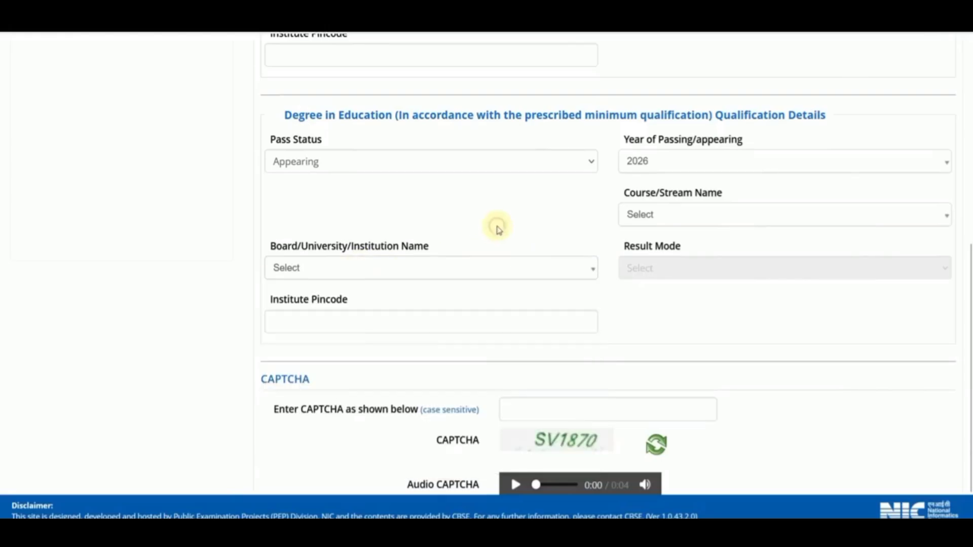
{"action": "left_click", "coordinate": [399, 316]}
{"action": "left_click", "coordinate": [441, 229]}
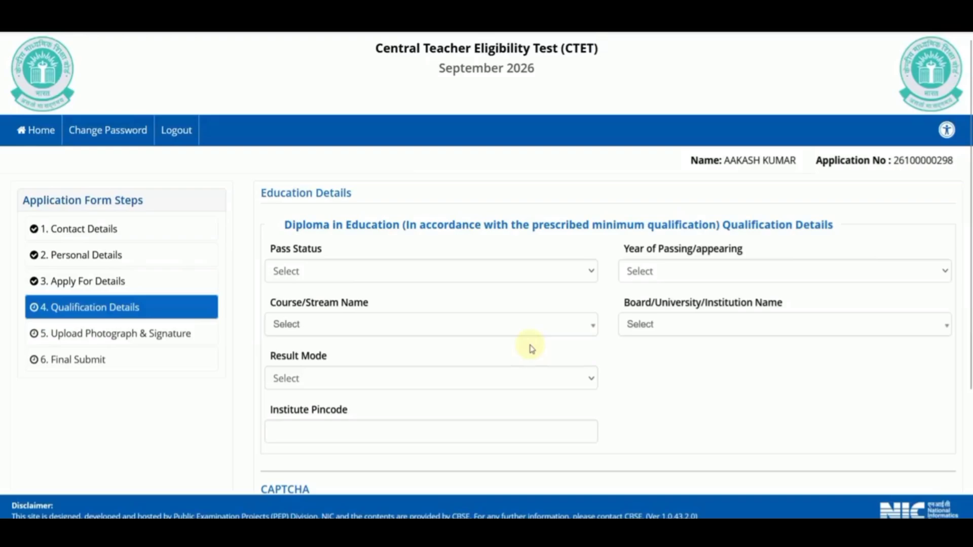
- Set the Diploma in Education pass status to Passed, the year to 2025 and the course to Education/Elementry Education etc
{"action": "scroll", "coordinate": [531, 349], "scroll_direction": "down", "scroll_amount": 2}
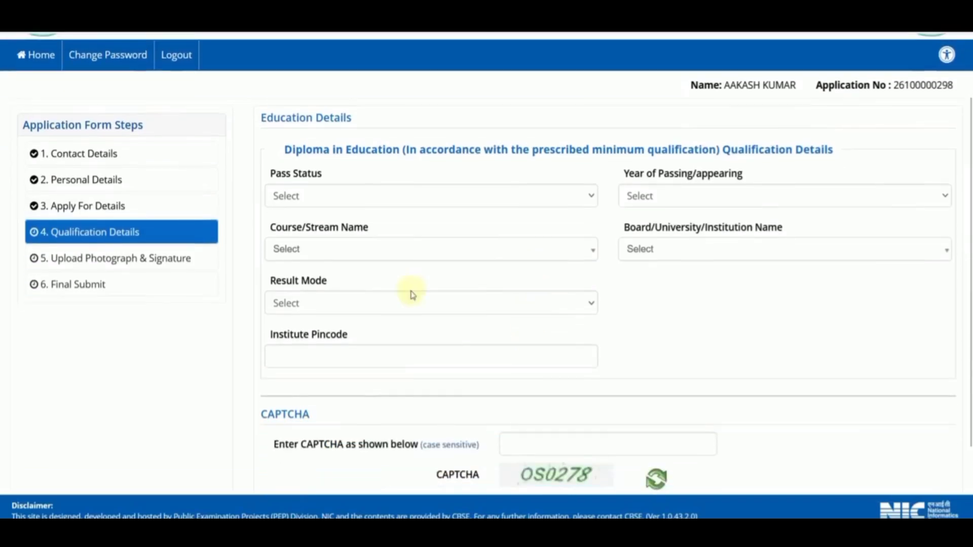
{"action": "left_click", "coordinate": [318, 203]}
{"action": "left_click", "coordinate": [309, 238]}
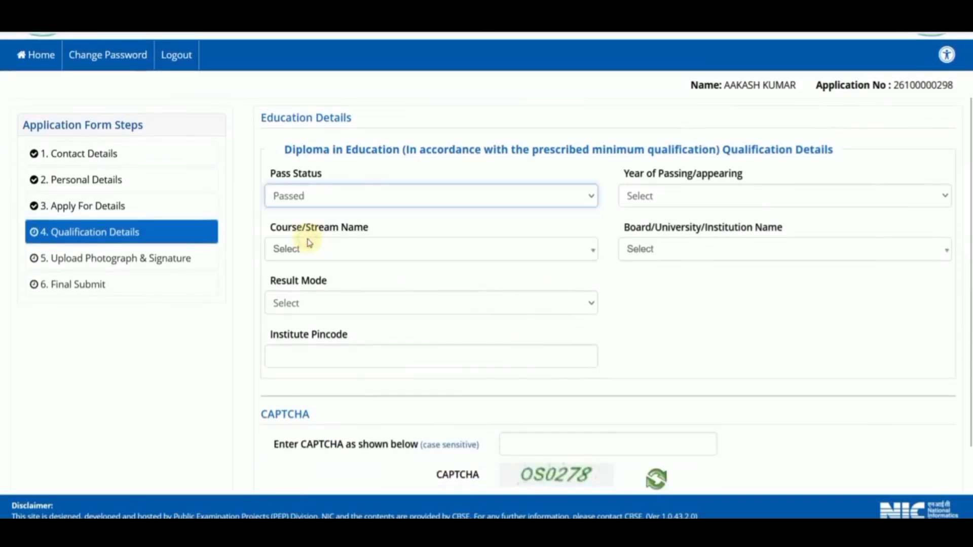
{"action": "left_click", "coordinate": [643, 201]}
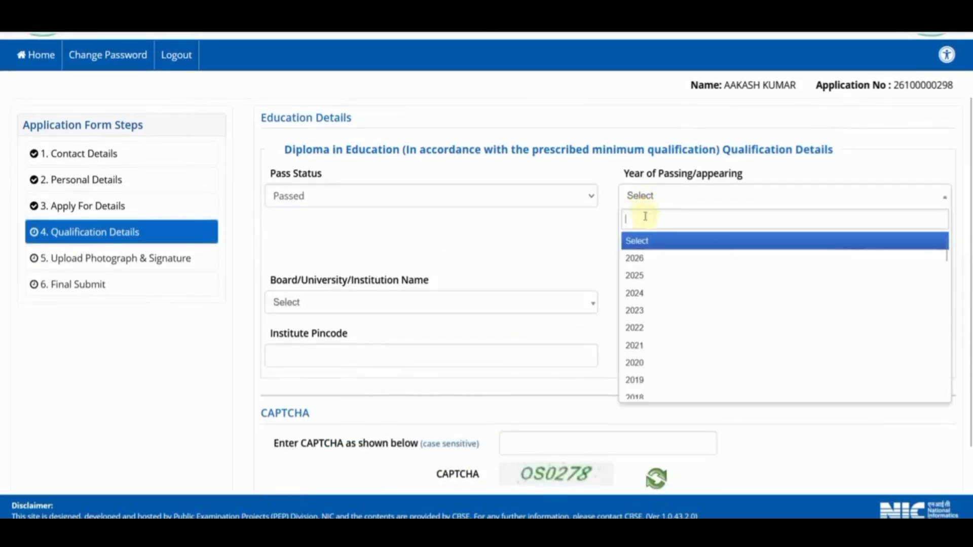
{"action": "left_click", "coordinate": [640, 276]}
{"action": "left_click", "coordinate": [648, 253]}
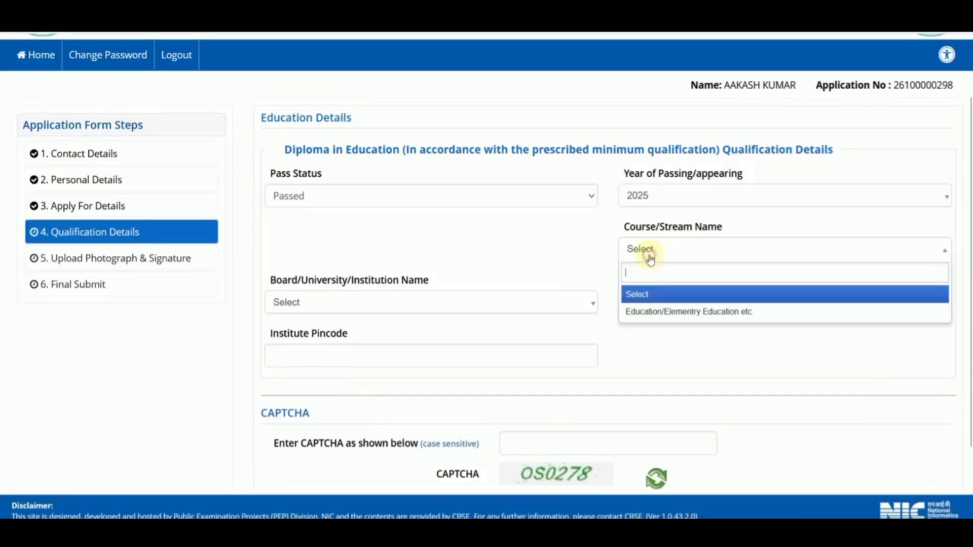
{"action": "left_click", "coordinate": [652, 310]}
- Search the diploma institutions for RAJASTHAN and choose Jamwamata Shikshak Prashikshan Sansthan, Jamwaramgarh, Jaipur, Rajasthan
{"action": "left_click", "coordinate": [389, 303]}
{"action": "left_click", "coordinate": [388, 303]}
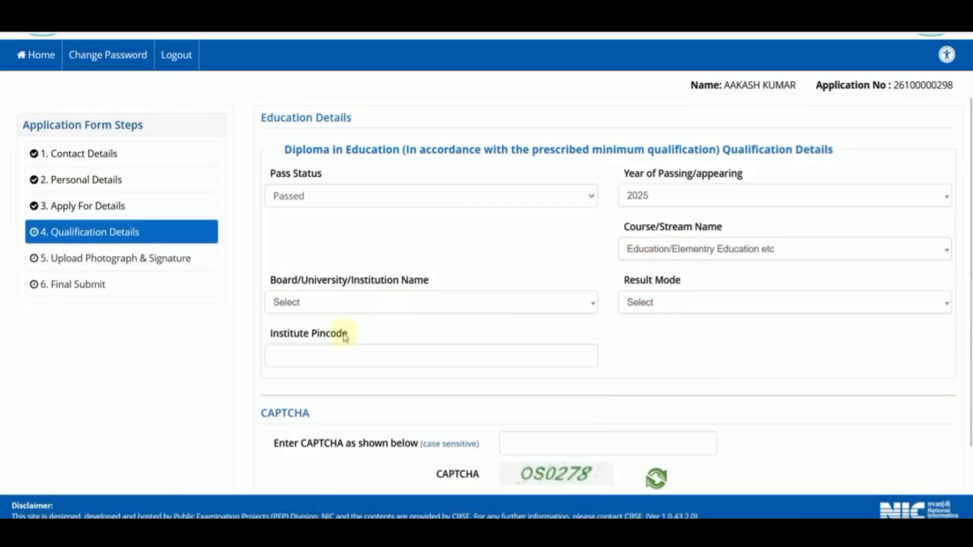
{"action": "left_click", "coordinate": [330, 304]}
{"action": "type", "text": "RA"}
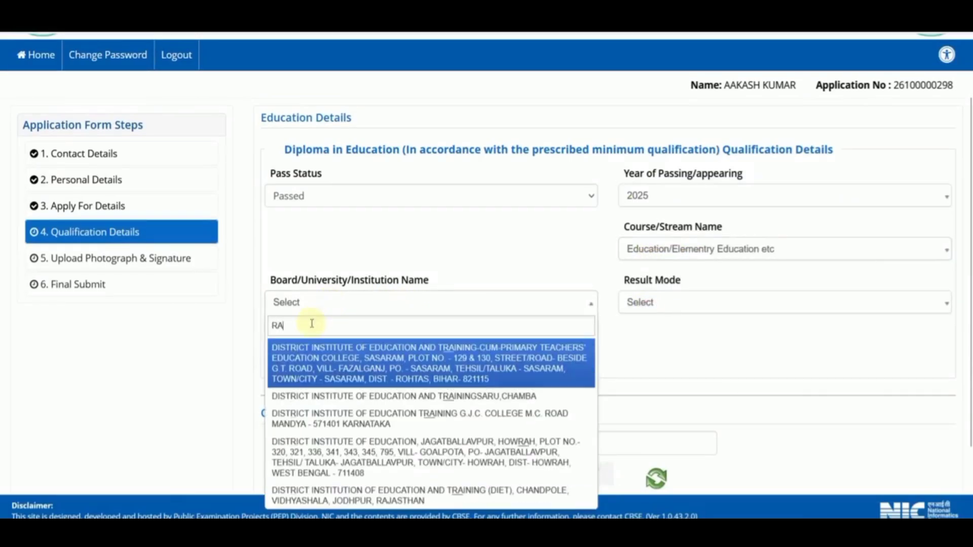
{"action": "type", "text": "JASTHAN"}
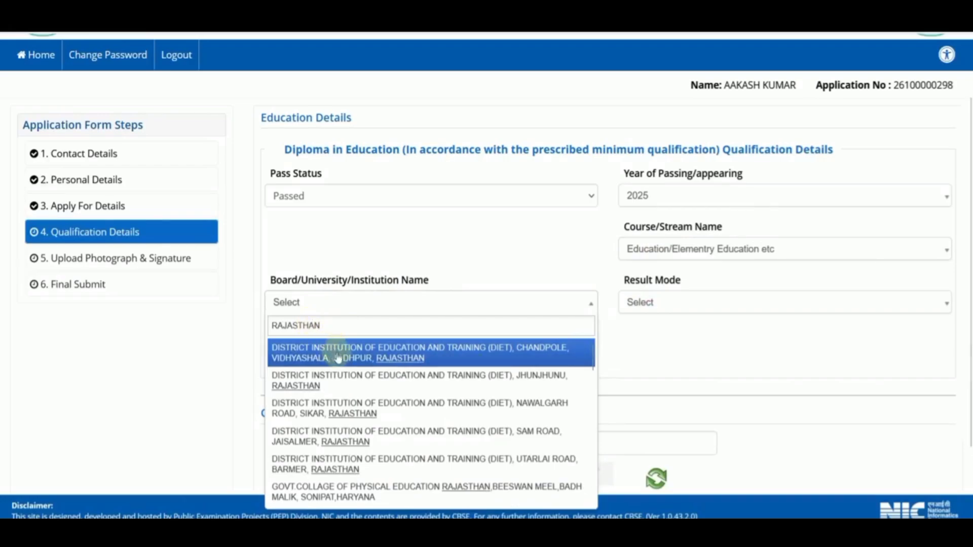
{"action": "scroll", "coordinate": [378, 388], "scroll_direction": "down", "scroll_amount": 4}
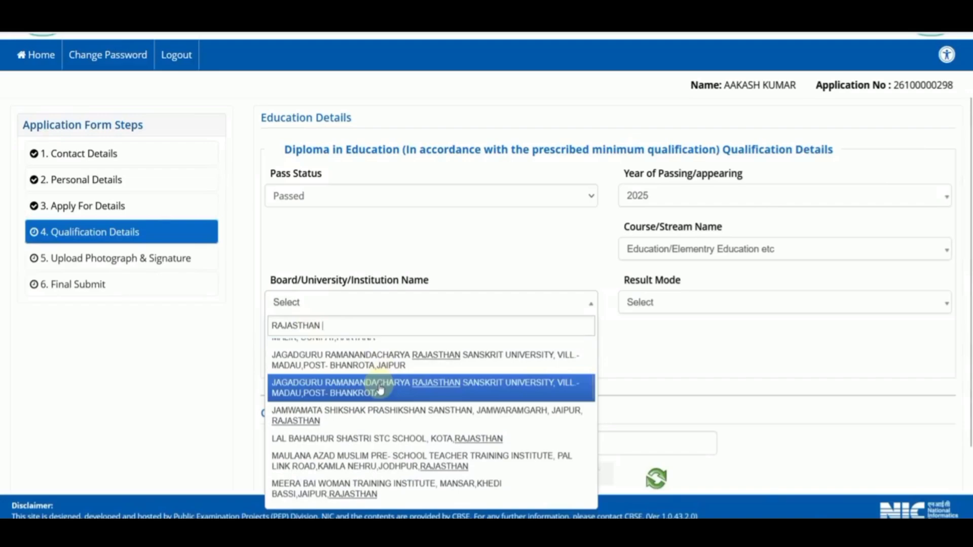
{"action": "left_click", "coordinate": [374, 418]}
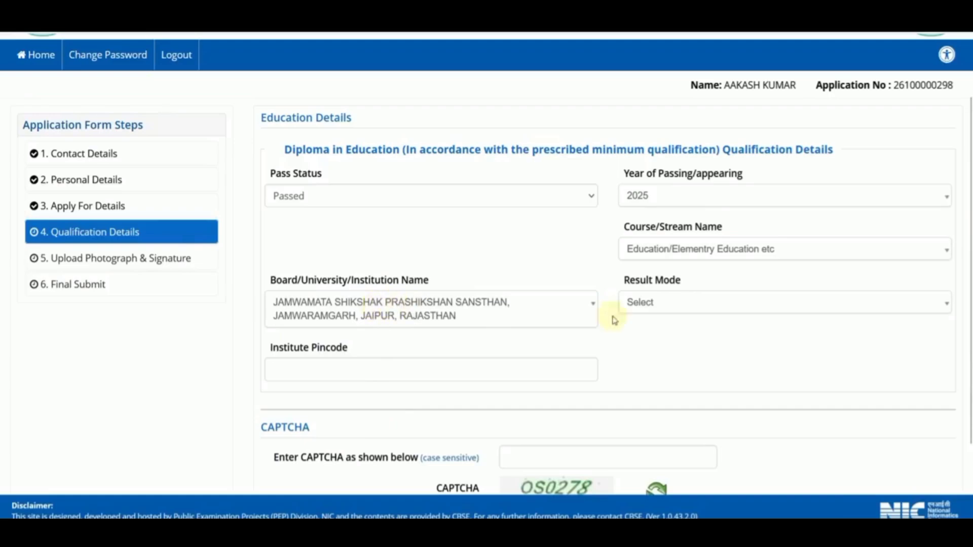
- Set the diploma's result mode to Percentage so that marks can be entered
{"action": "left_click", "coordinate": [678, 309]}
{"action": "left_click", "coordinate": [663, 364]}
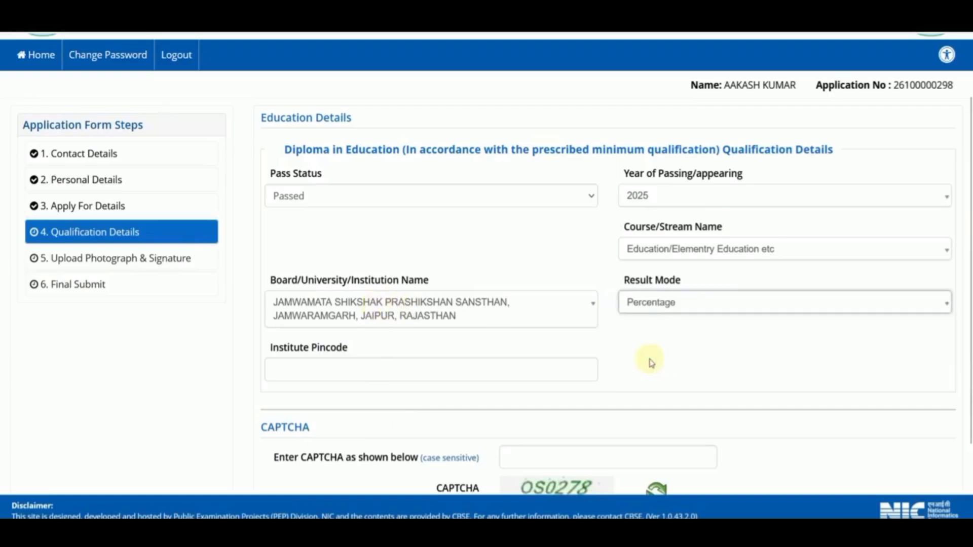
{"action": "left_click", "coordinate": [646, 306]}
{"action": "left_click", "coordinate": [649, 380]}
{"action": "left_click", "coordinate": [644, 310]}
{"action": "left_click", "coordinate": [646, 358]}
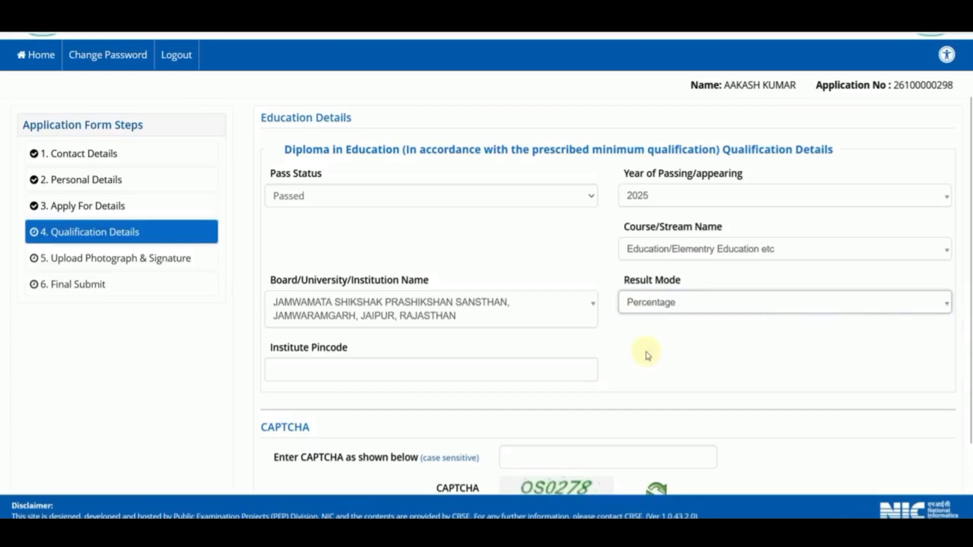
{"action": "left_click", "coordinate": [358, 363]}
{"action": "scroll", "coordinate": [355, 350], "scroll_direction": "down", "scroll_amount": 2}
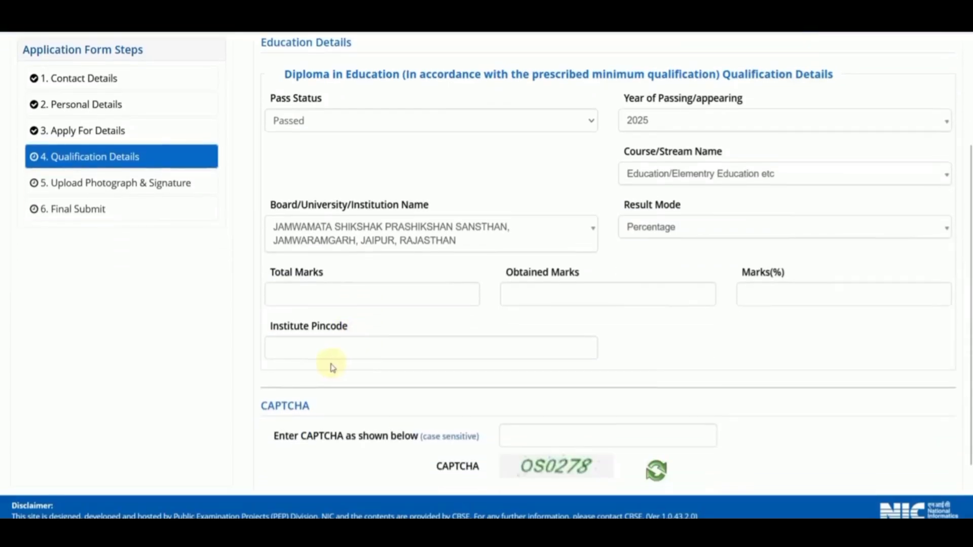
- Enter 900 as the diploma's total marks and 600 as its obtained marks
{"action": "left_click", "coordinate": [350, 296]}
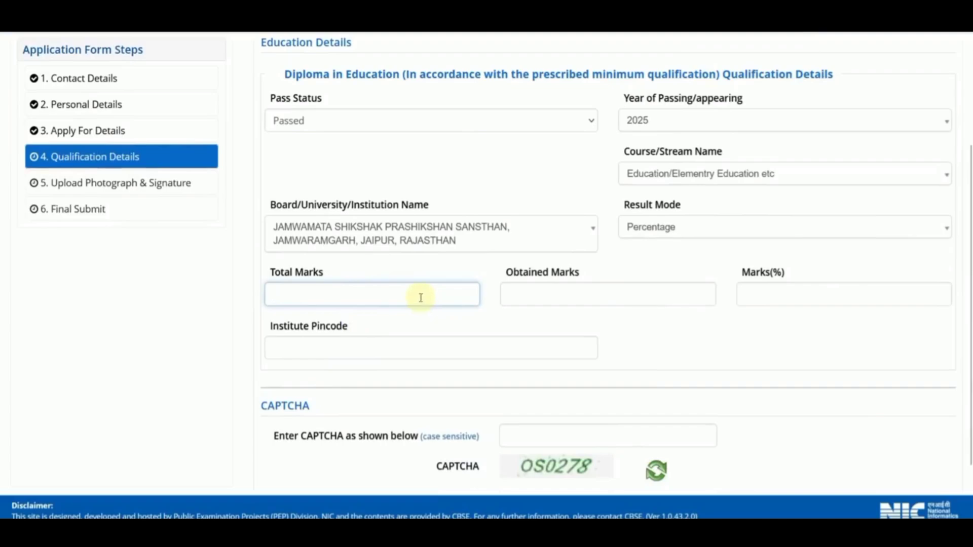
{"action": "key", "text": "Tab"}
{"action": "type", "text": "6"}
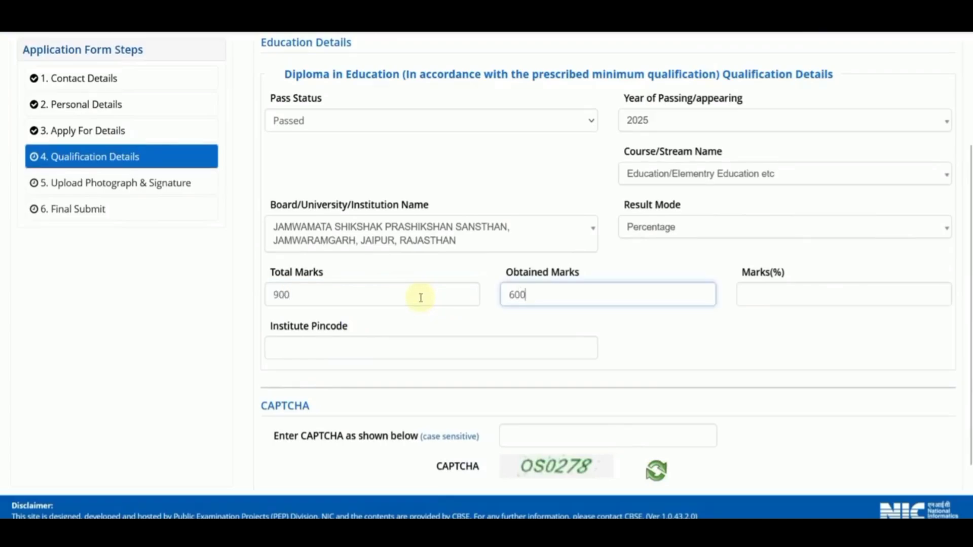
{"action": "type", "text": "00"}
{"action": "left_click", "coordinate": [670, 342]}
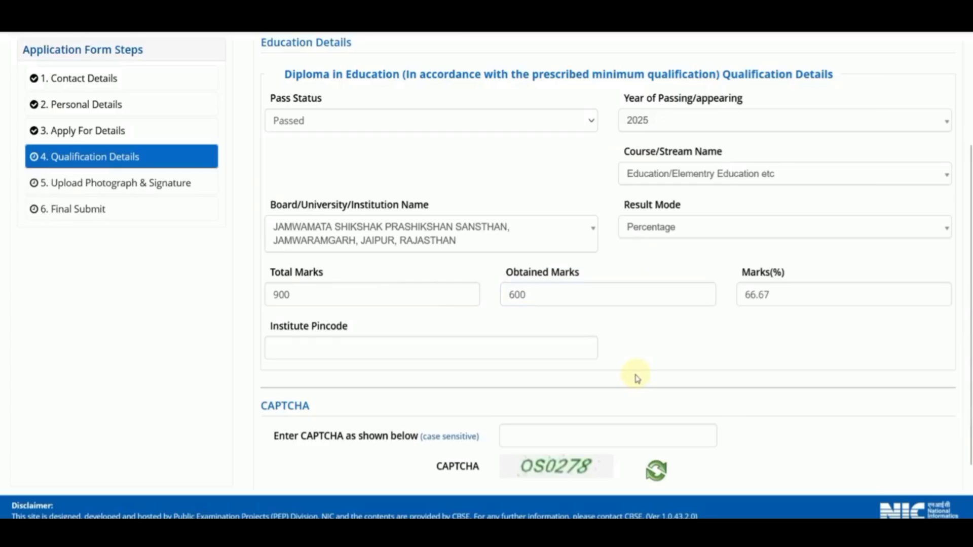
{"action": "scroll", "coordinate": [637, 379], "scroll_direction": "down", "scroll_amount": 2}
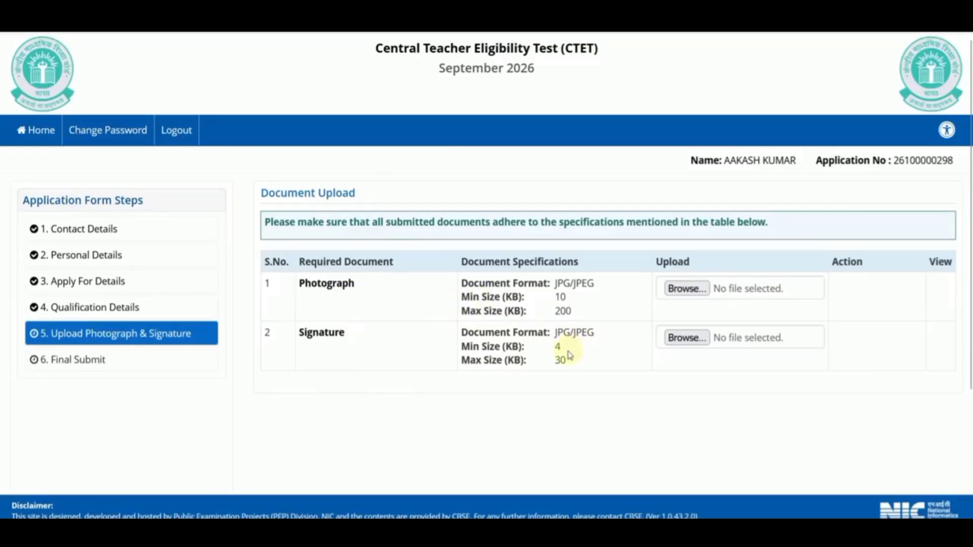
- Select the signature image Copy.jpg, keep it in its original form without cropping and upload it
{"action": "left_click", "coordinate": [685, 338]}
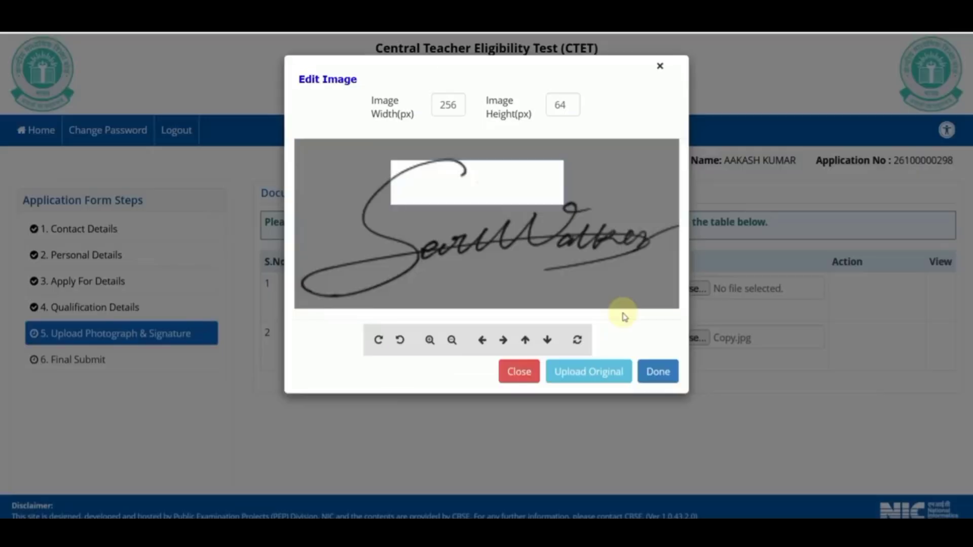
{"action": "left_click", "coordinate": [596, 380]}
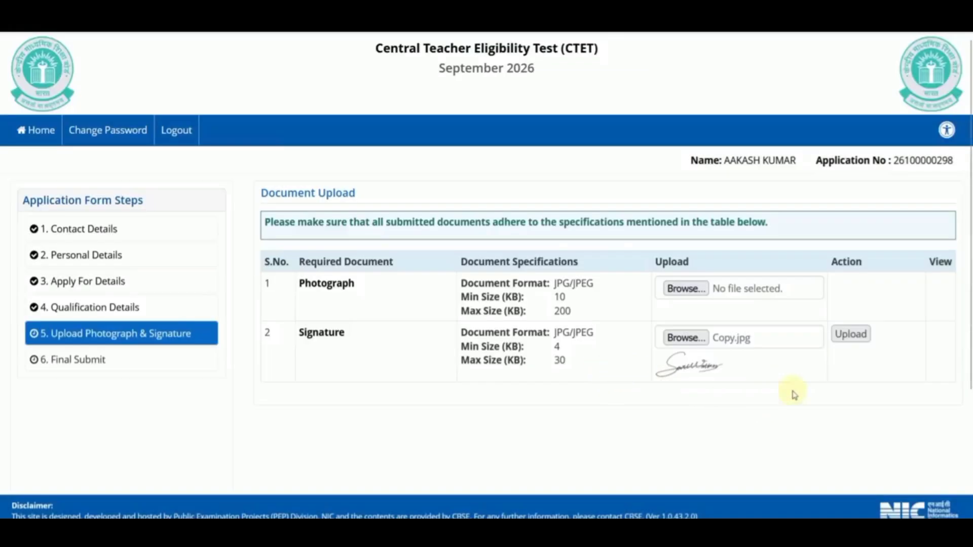
{"action": "left_click", "coordinate": [851, 336]}
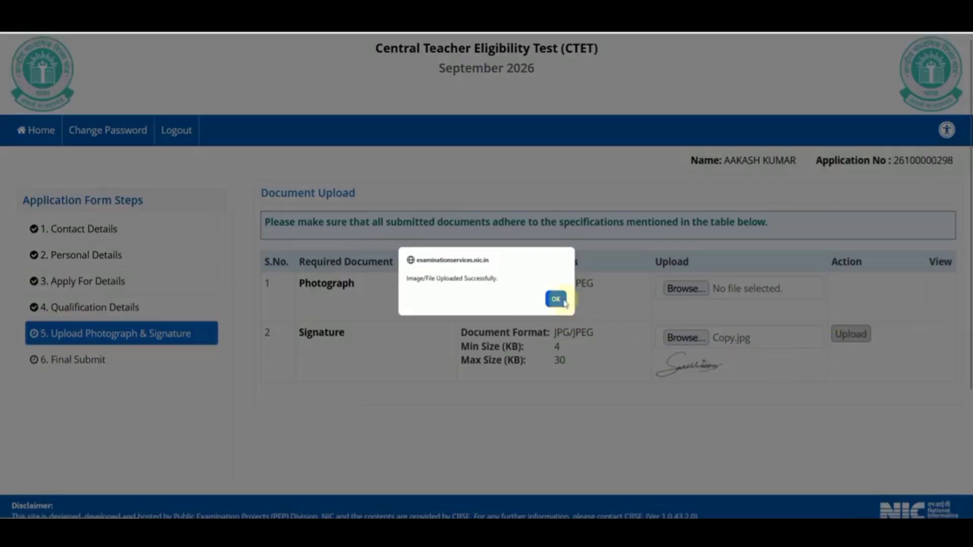
{"action": "left_click", "coordinate": [557, 300]}
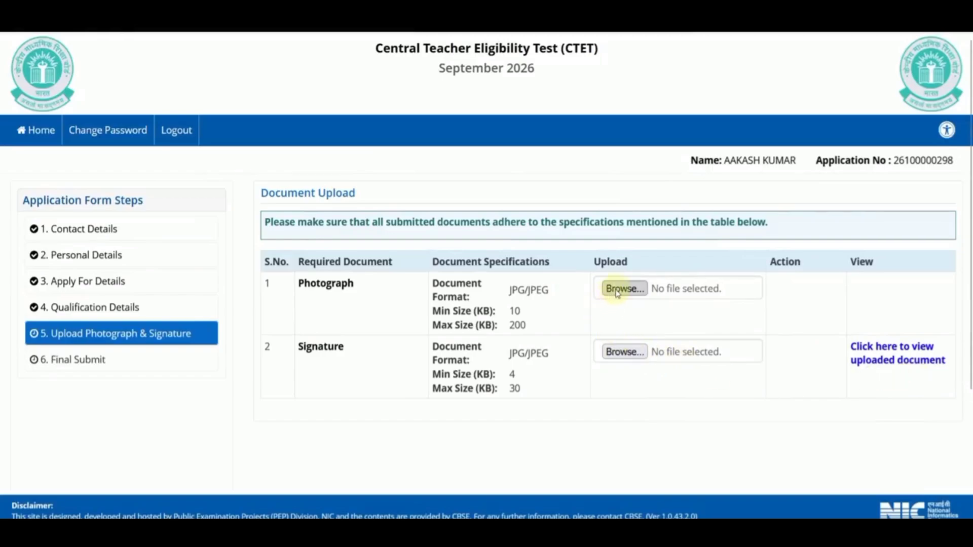
- Enter the CAPTCHA for the document upload, save the photograph and signature and proceed to the final submission page
{"action": "scroll", "coordinate": [618, 293], "scroll_direction": "down", "scroll_amount": 3}
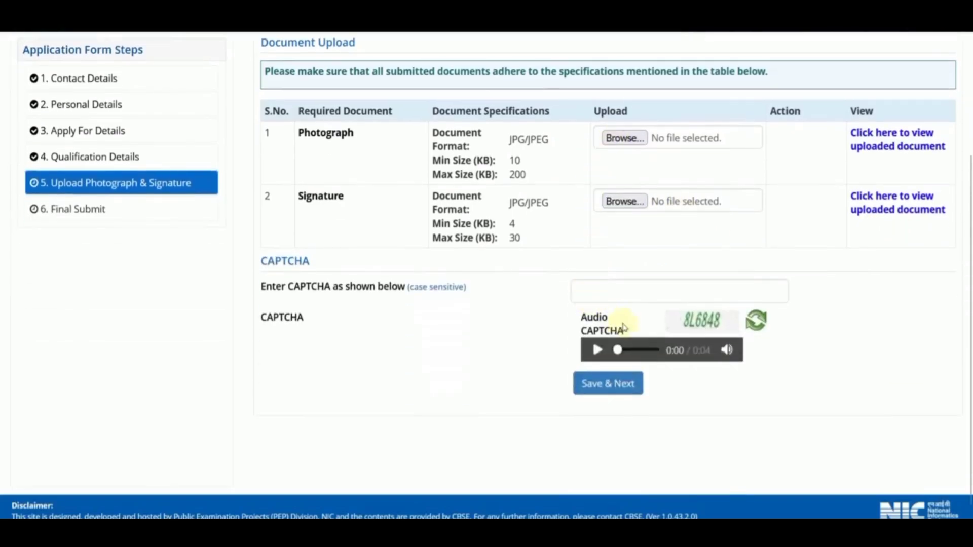
{"action": "left_click", "coordinate": [641, 302]}
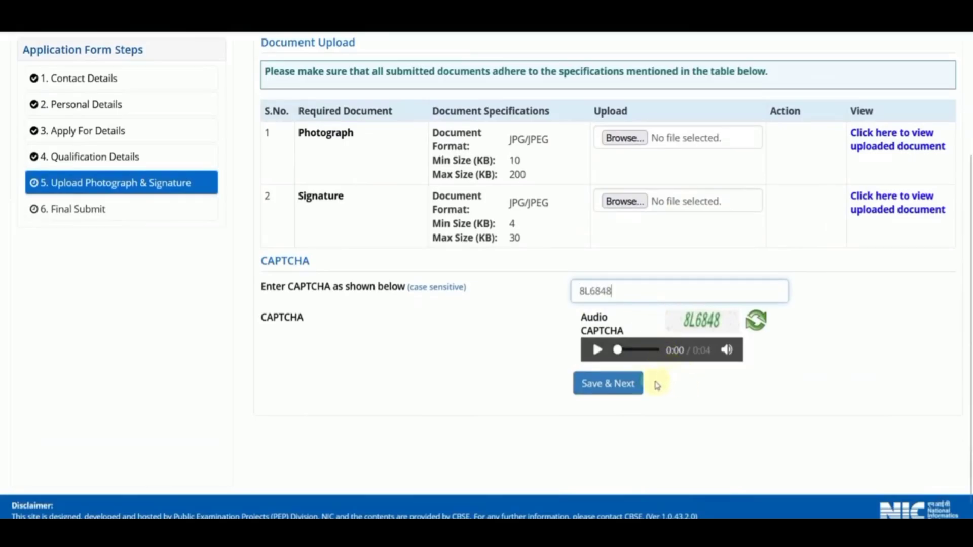
{"action": "left_click", "coordinate": [628, 384]}
{"action": "left_click", "coordinate": [475, 315]}
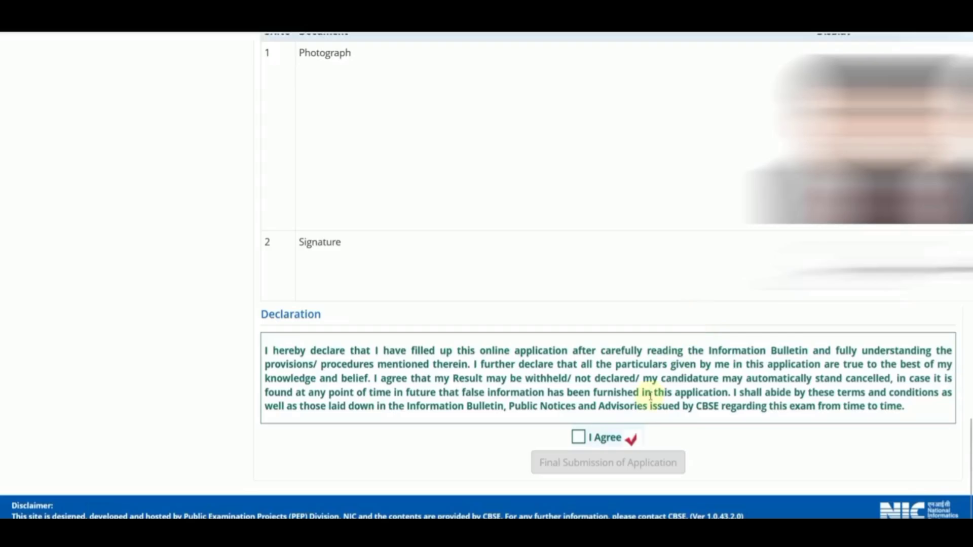
- Agree to the declaration and make the final submission of the application
{"action": "left_click", "coordinate": [578, 439]}
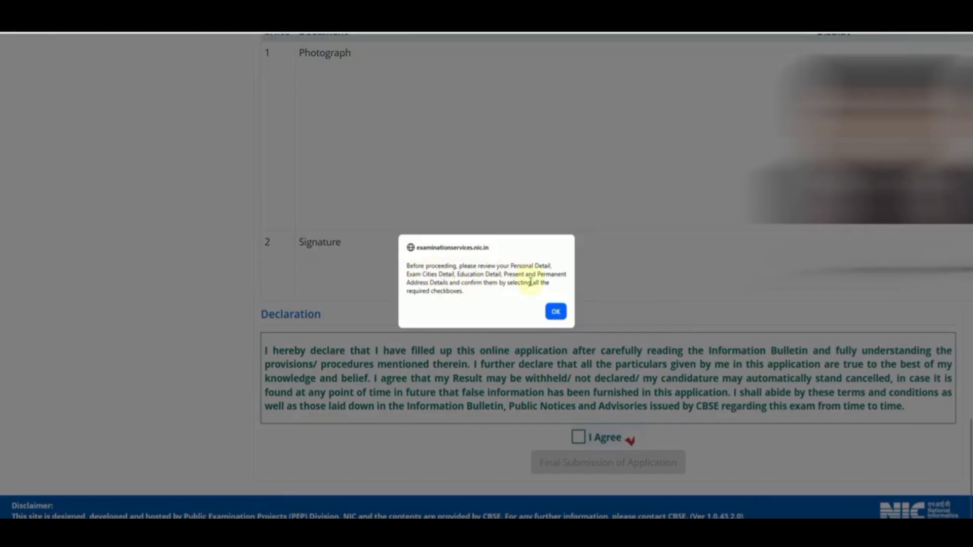
{"action": "left_click", "coordinate": [554, 315]}
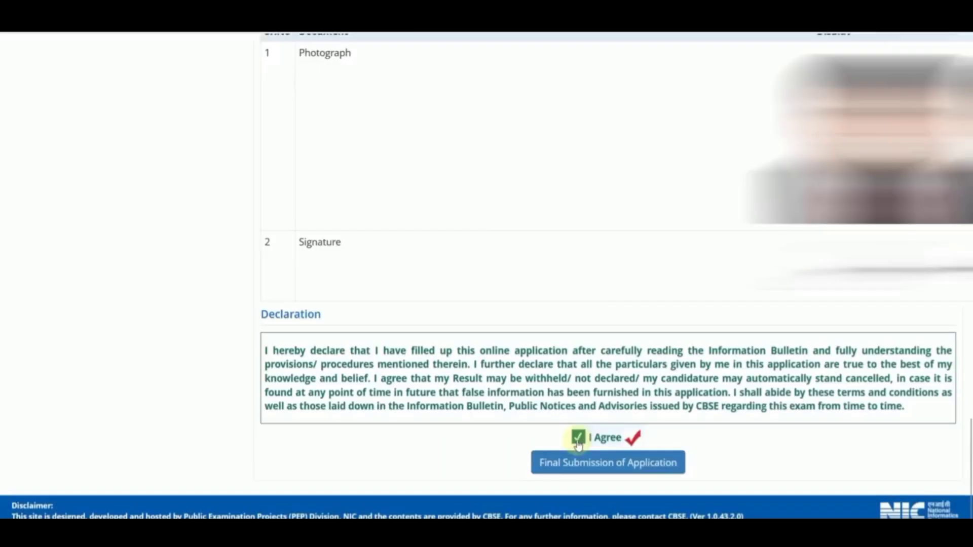
{"action": "left_click", "coordinate": [595, 471]}
{"action": "scroll", "coordinate": [595, 342], "scroll_direction": "down", "scroll_amount": 2}
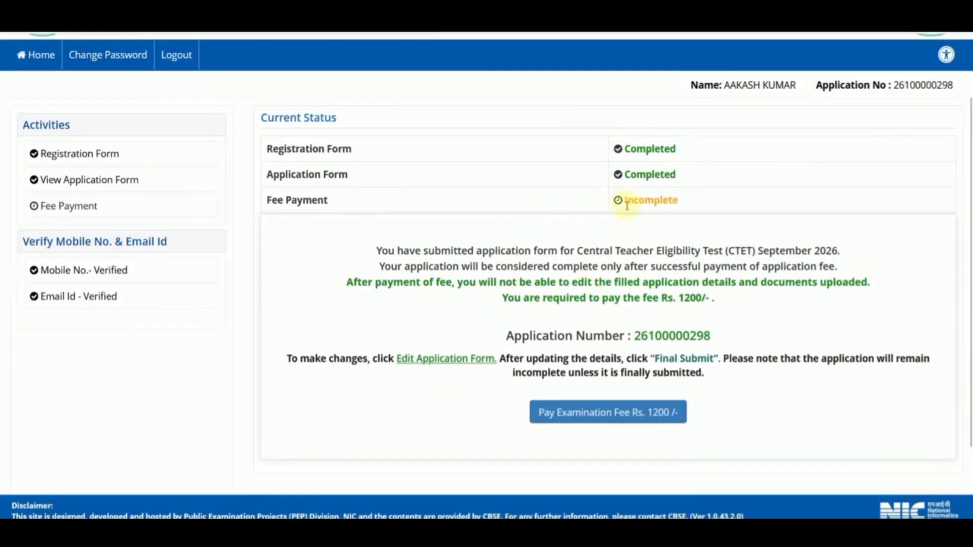
- Start the examination fee payment with Online Payment as the mode
{"action": "left_click", "coordinate": [603, 420]}
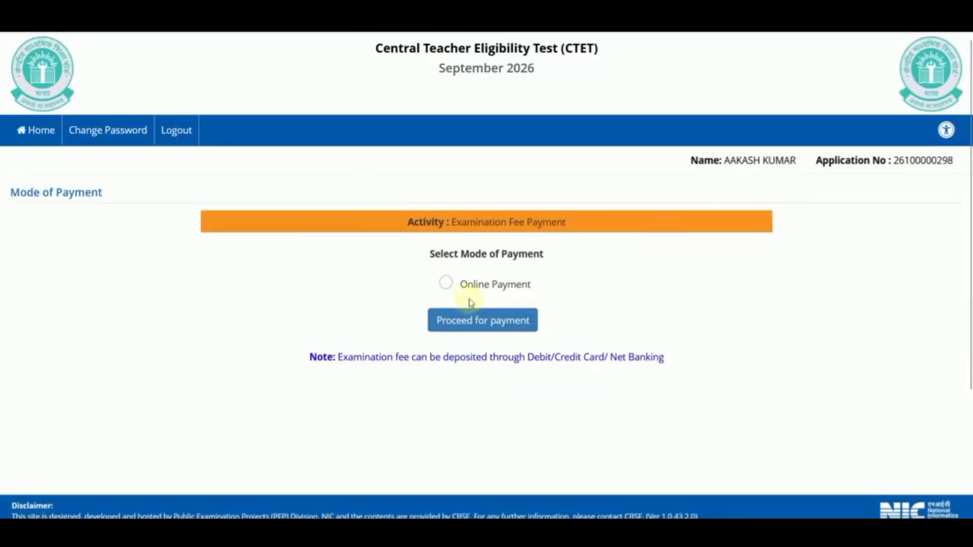
{"action": "left_click", "coordinate": [446, 284]}
{"action": "left_click", "coordinate": [473, 328]}
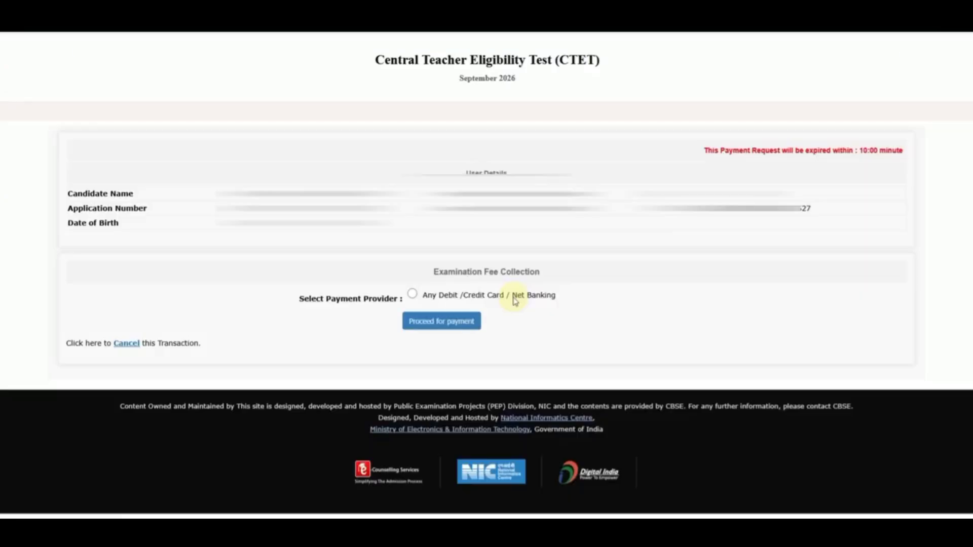
- Proceed with Any Debit/Credit Card/Net Banking as payment provider and view the Net Banking and UPI payment methods
{"action": "left_click", "coordinate": [413, 296]}
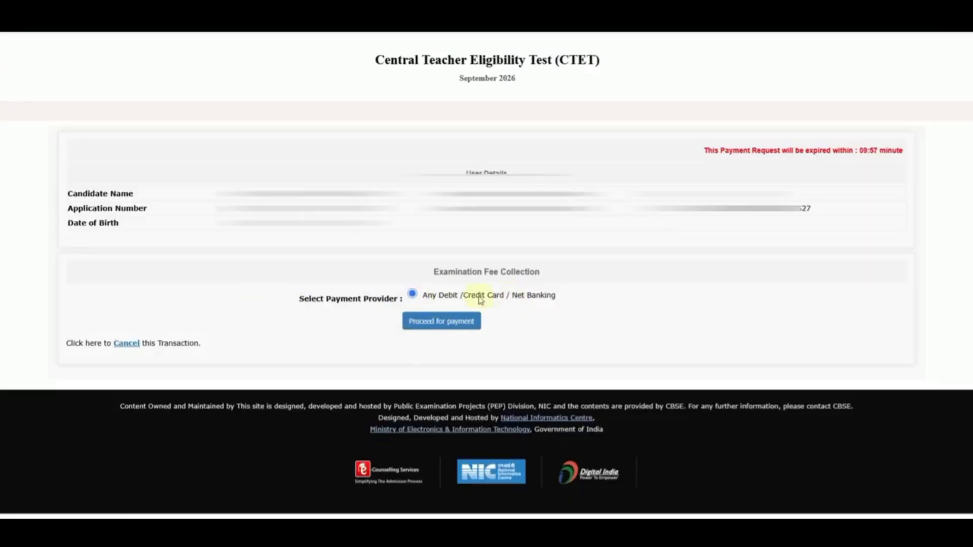
{"action": "left_click", "coordinate": [440, 324]}
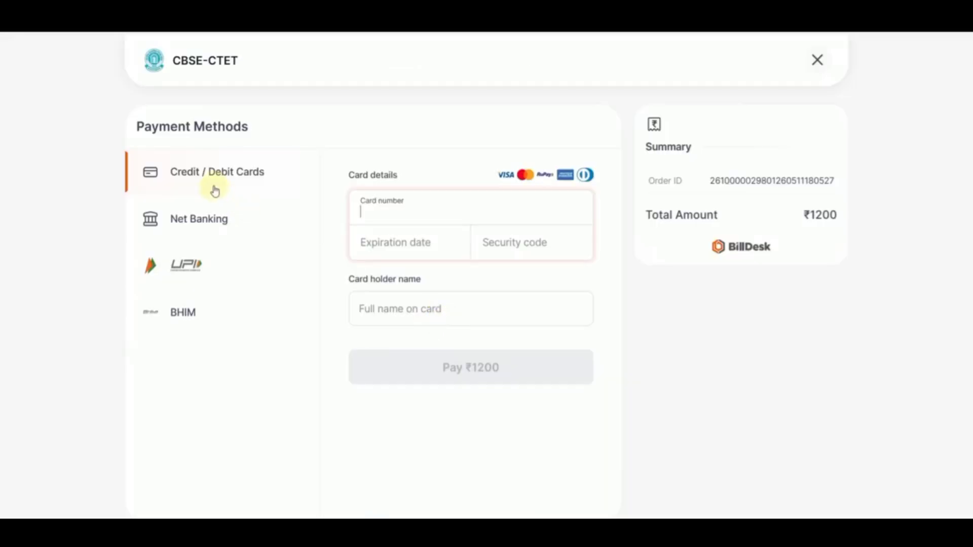
{"action": "left_click", "coordinate": [257, 223]}
{"action": "left_click", "coordinate": [242, 261]}
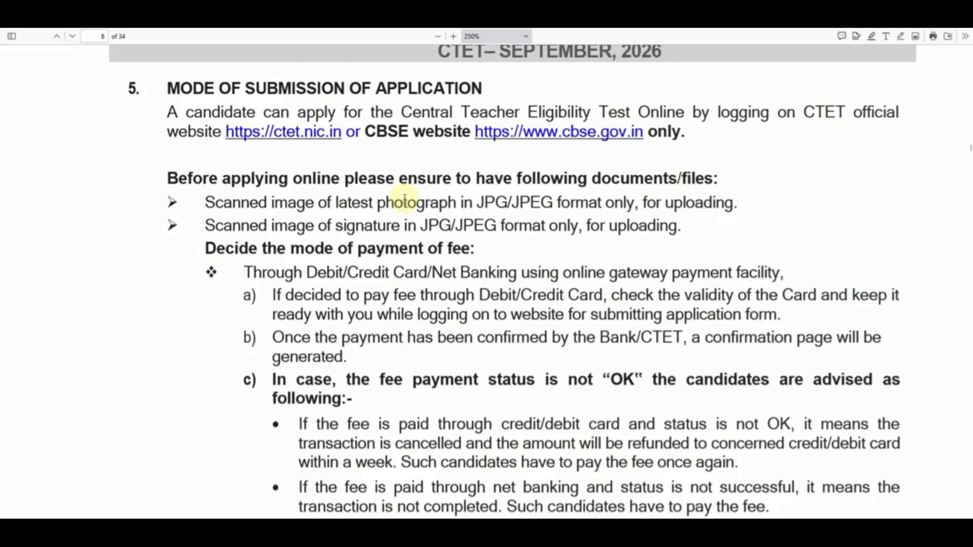
- Review the CTET September 2026 information bulletin from mode of submission through eligibility, paper structure, question paper language and qualifying marks to applicability
{"action": "scroll", "coordinate": [456, 198], "scroll_direction": "down", "scroll_amount": 6}
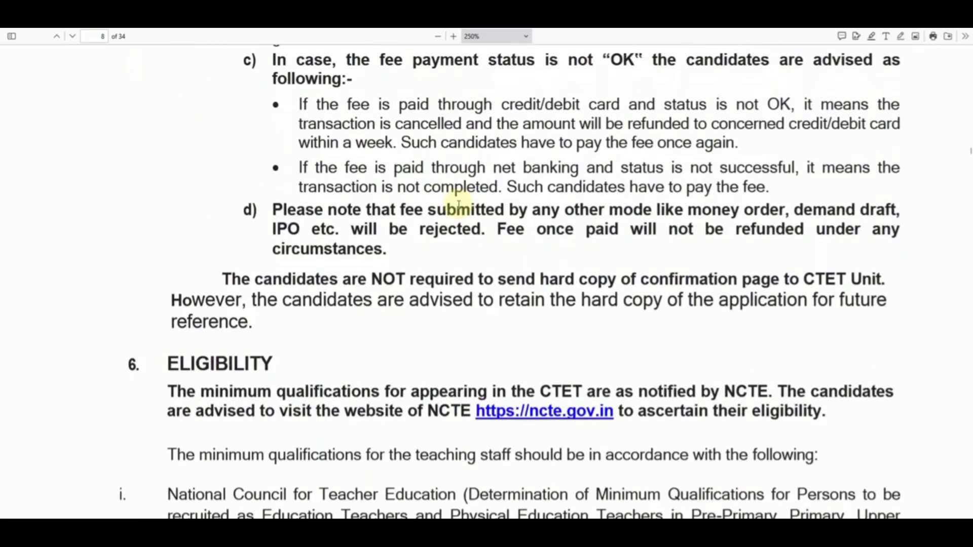
{"action": "scroll", "coordinate": [459, 205], "scroll_direction": "down", "scroll_amount": 15}
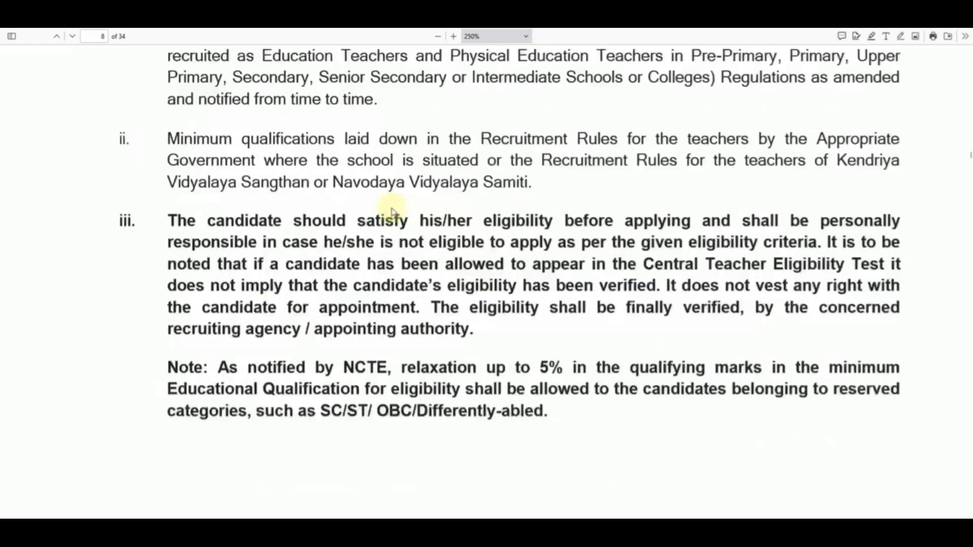
{"action": "scroll", "coordinate": [393, 210], "scroll_direction": "down", "scroll_amount": 10}
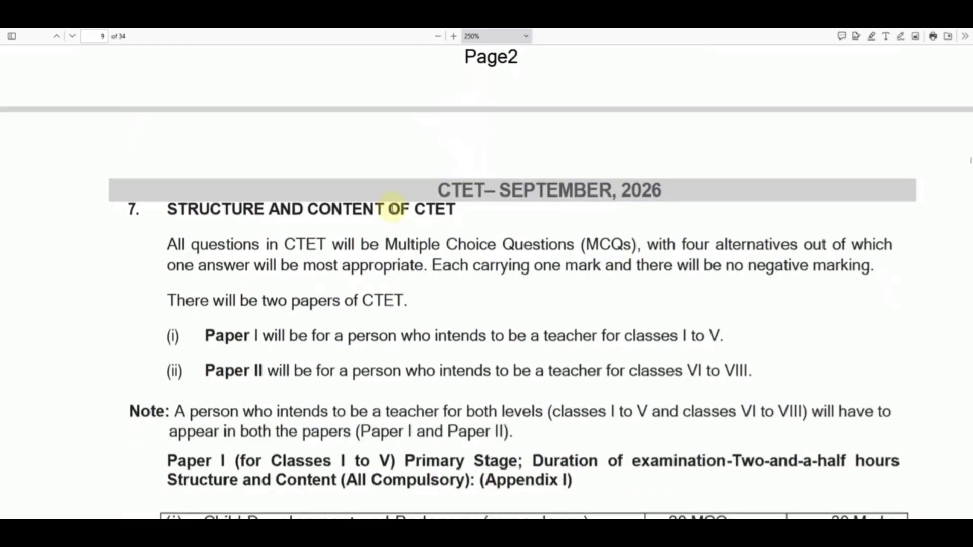
{"action": "scroll", "coordinate": [393, 207], "scroll_direction": "down", "scroll_amount": 8}
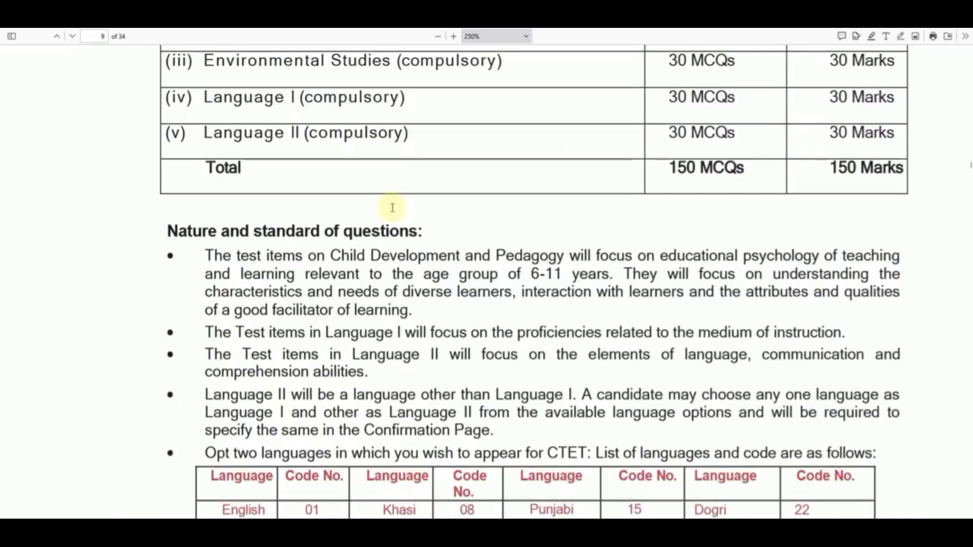
{"action": "scroll", "coordinate": [392, 212], "scroll_direction": "down", "scroll_amount": 13}
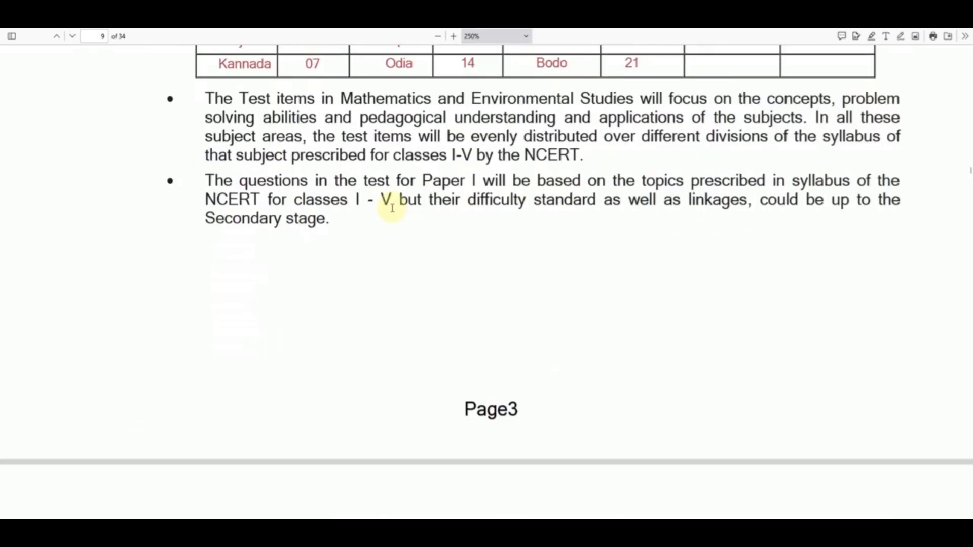
{"action": "scroll", "coordinate": [393, 212], "scroll_direction": "down", "scroll_amount": 15}
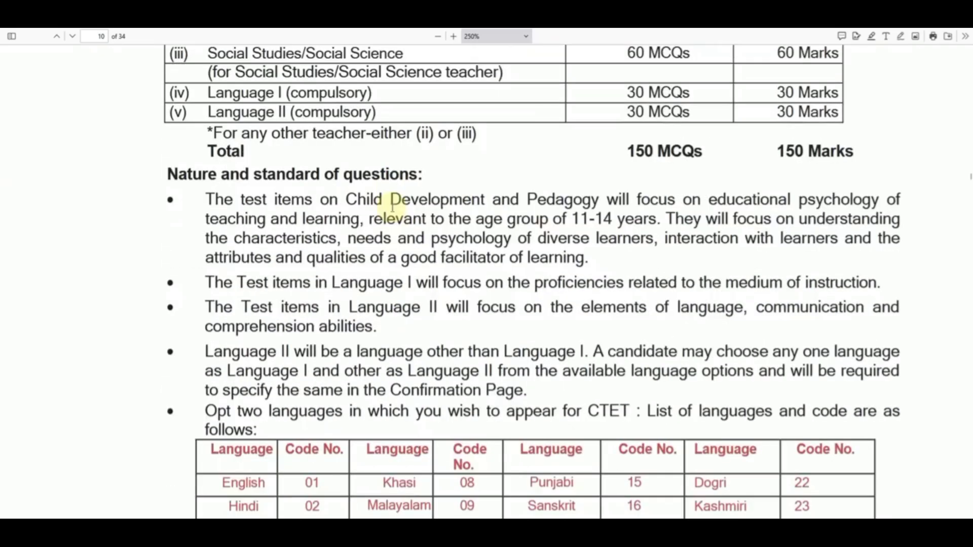
{"action": "scroll", "coordinate": [393, 207], "scroll_direction": "down", "scroll_amount": 10}
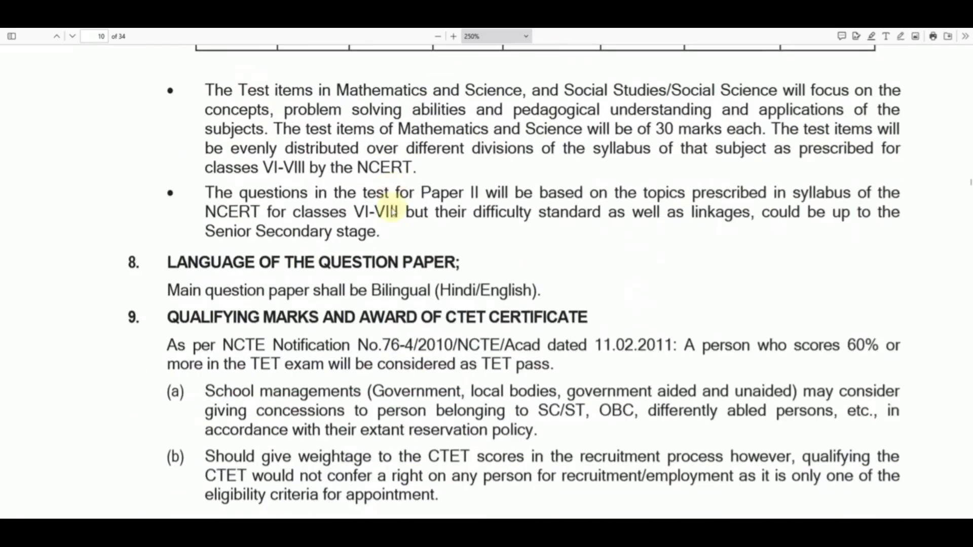
{"action": "scroll", "coordinate": [463, 223], "scroll_direction": "down", "scroll_amount": 7}
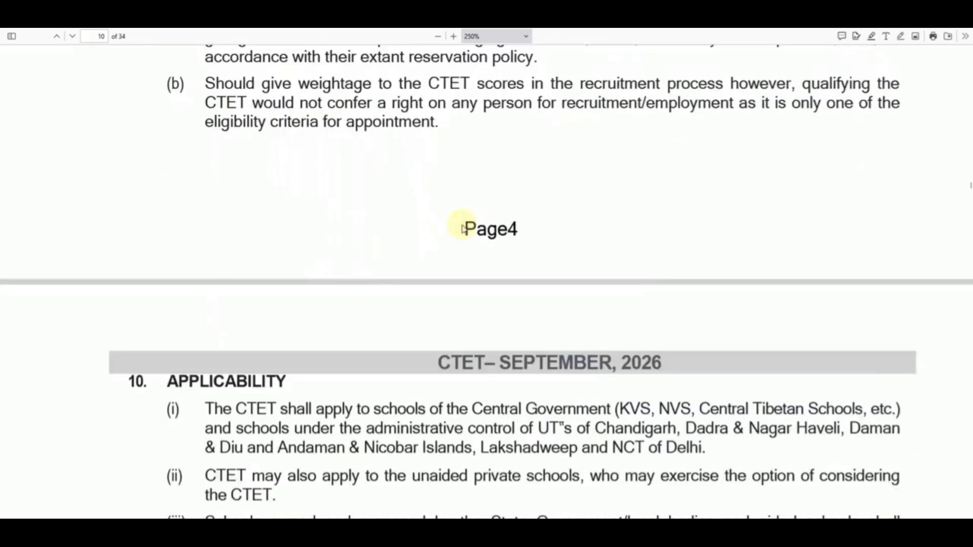
{"action": "scroll", "coordinate": [463, 223], "scroll_direction": "down", "scroll_amount": 7}
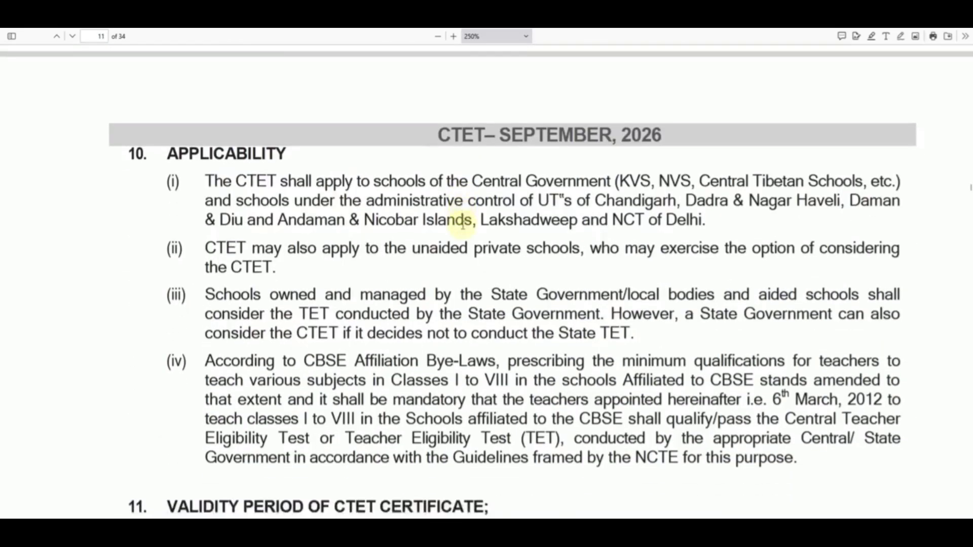